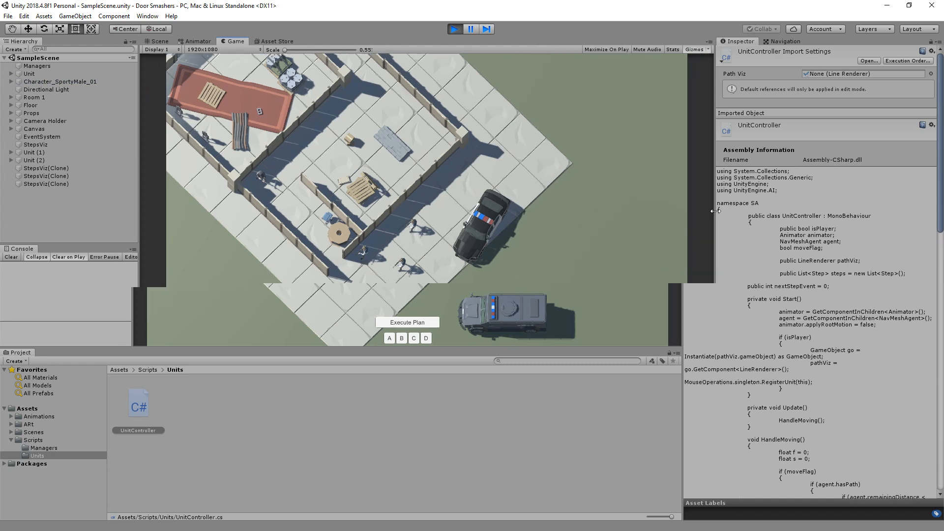
- Select a unit and place four ground waypoints to plan its route
click(413, 233)
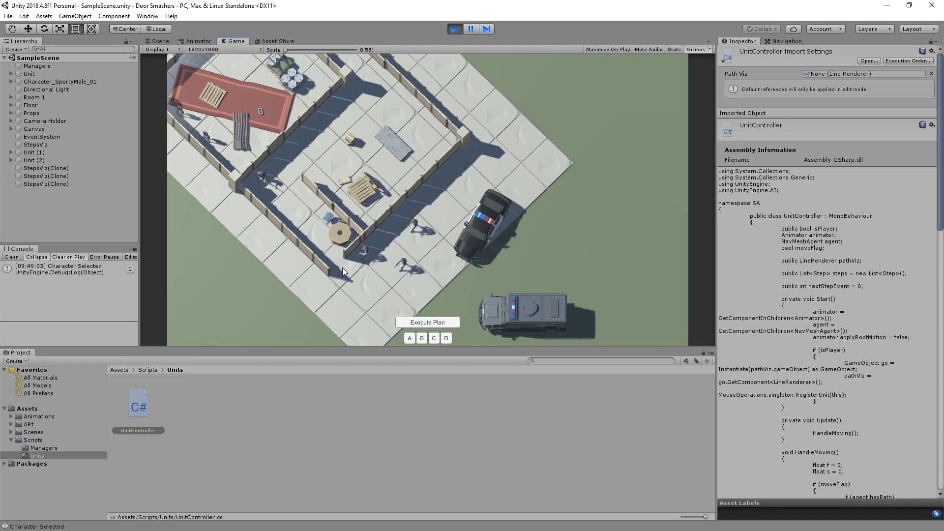
click(285, 215)
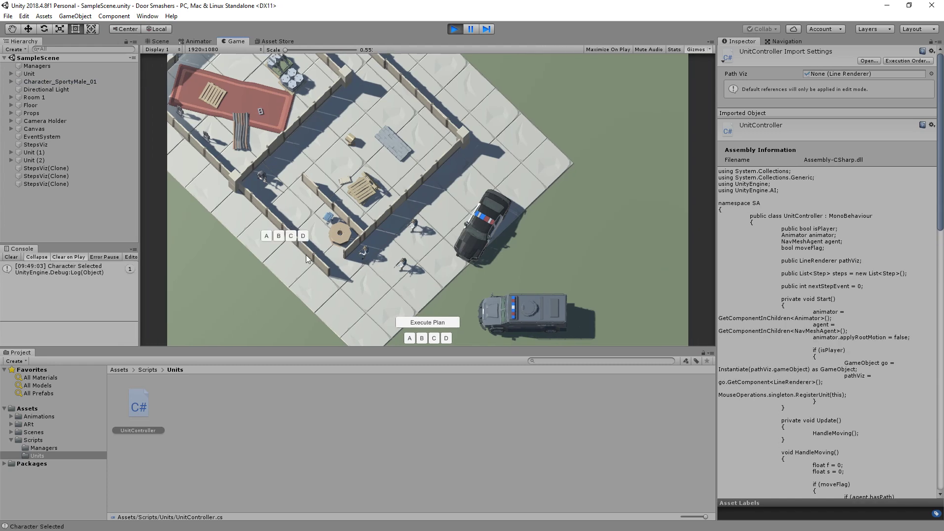
click(342, 301)
click(368, 283)
click(440, 221)
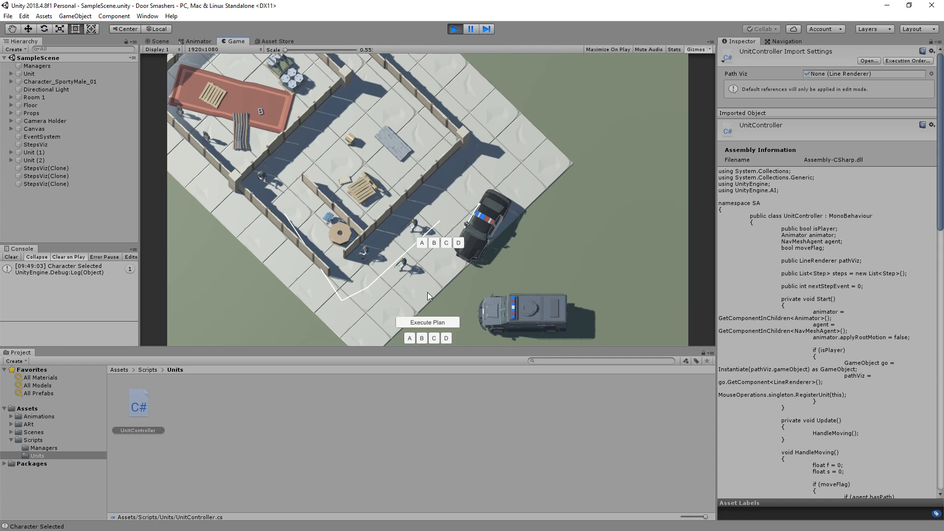
- Execute the planned route so the units move, then stop Play mode
click(438, 323)
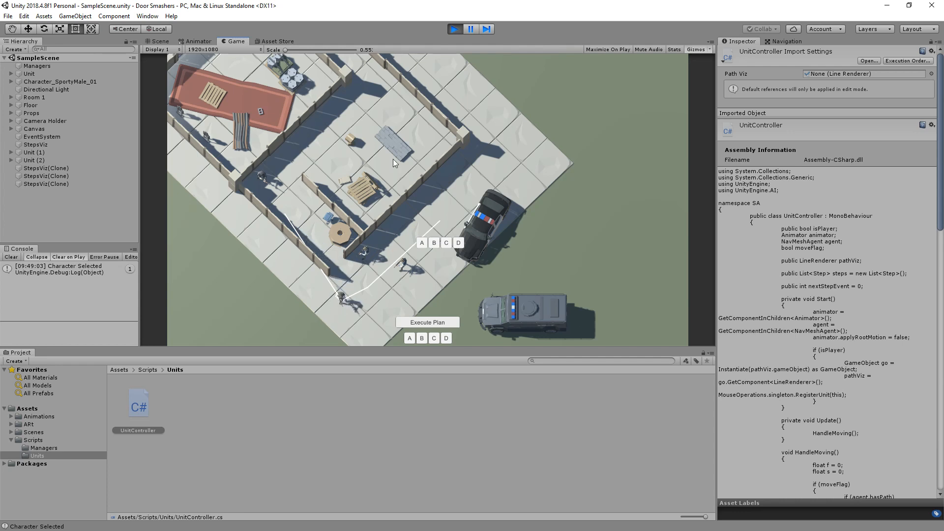
click(455, 28)
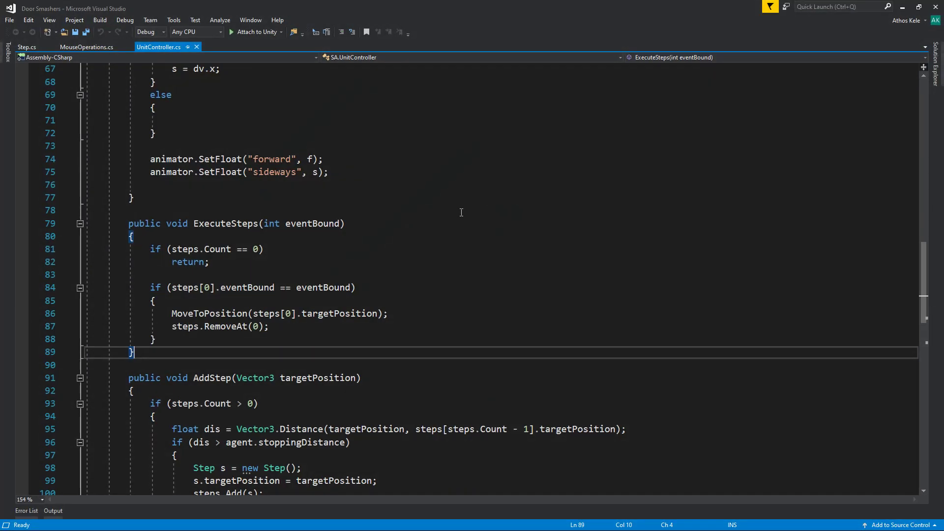
- Focus UnitController.cs and put the caret on AddStep's targetPosition assignment
click(444, 211)
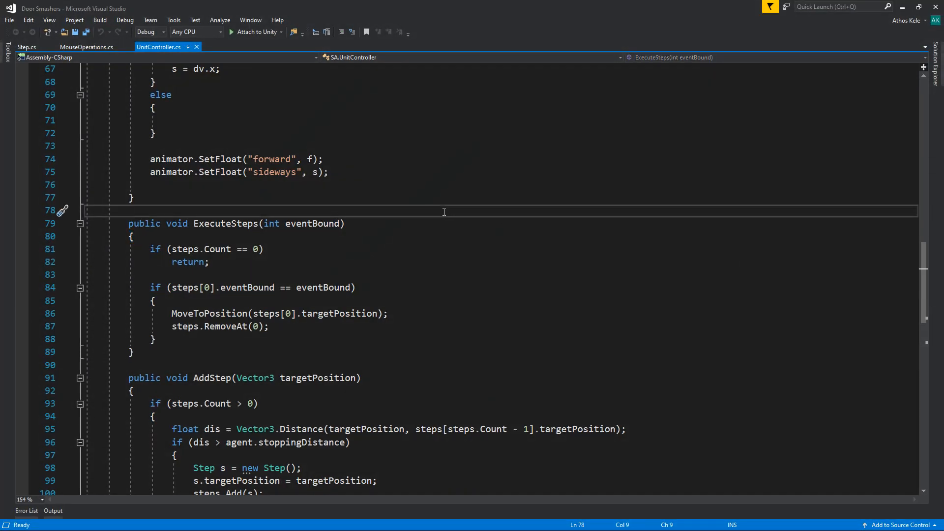
scroll(363, 240, up, 3)
scroll(364, 239, up, 3)
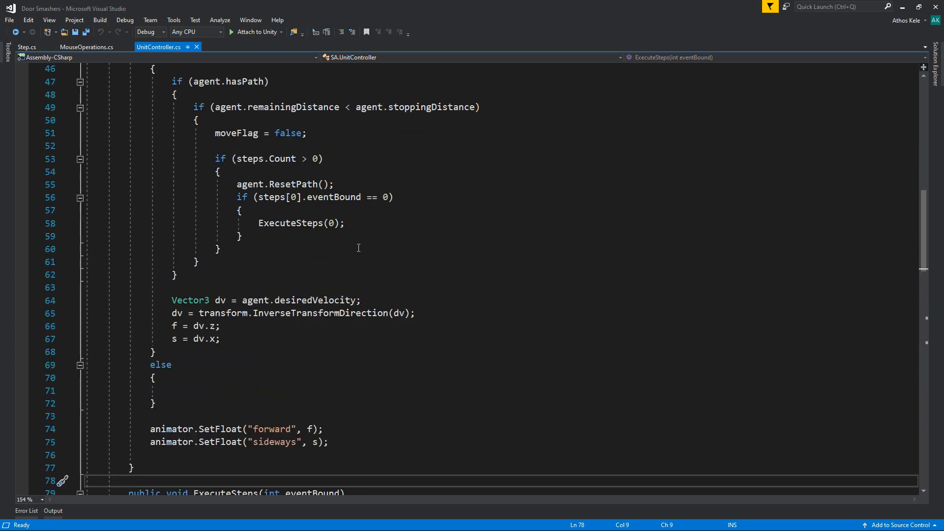
scroll(363, 237, up, 6)
scroll(364, 233, up, 5)
scroll(366, 227, up, 4)
scroll(365, 227, down, 3)
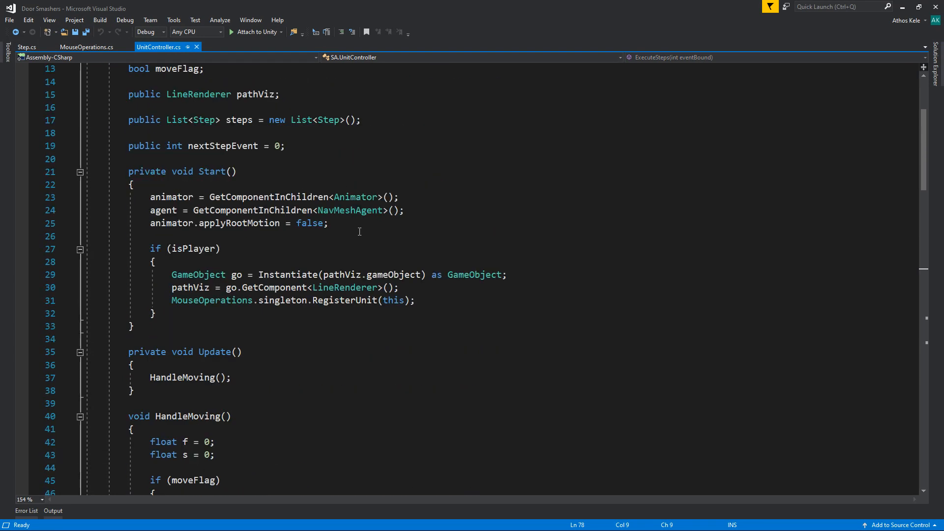
scroll(363, 228, down, 7)
scroll(362, 229, down, 9)
scroll(359, 231, down, 4)
scroll(358, 230, down, 3)
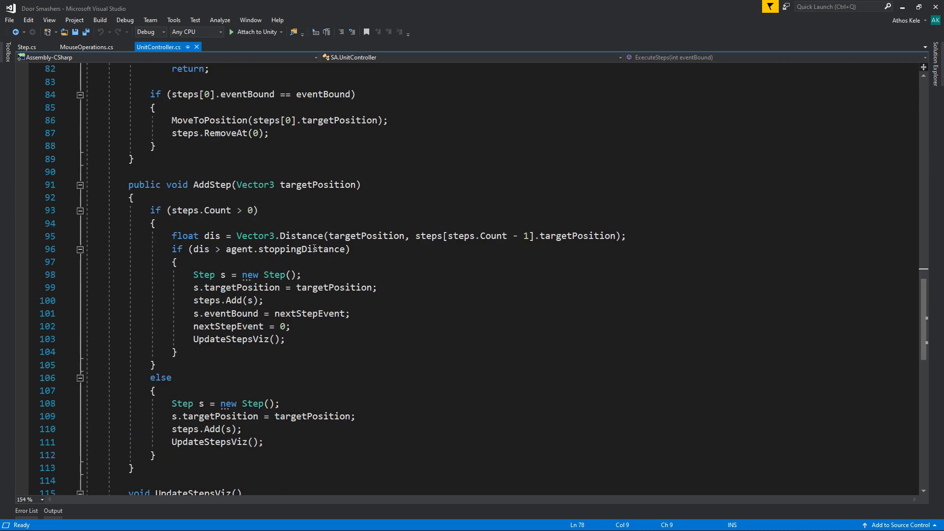
scroll(264, 140, down, 2)
scroll(343, 237, down, 4)
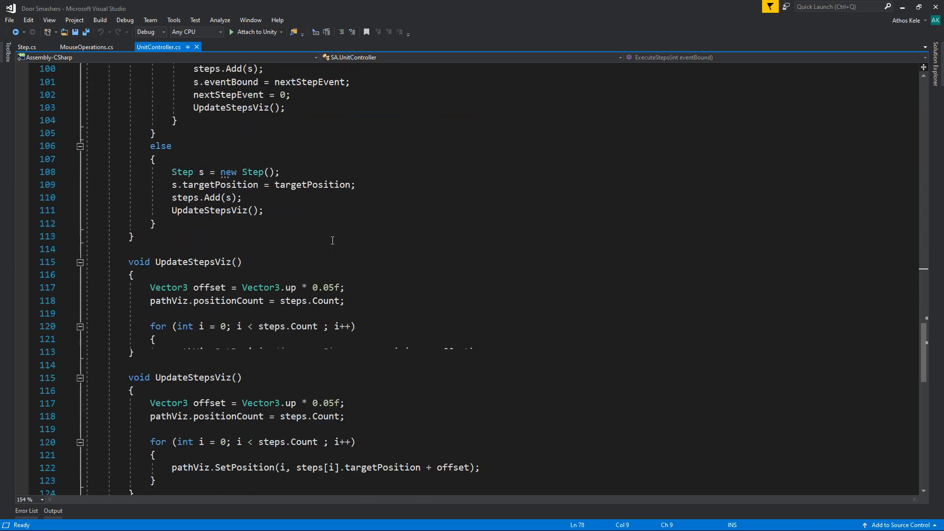
scroll(340, 238, down, 2)
scroll(332, 239, up, 3)
scroll(333, 244, up, 3)
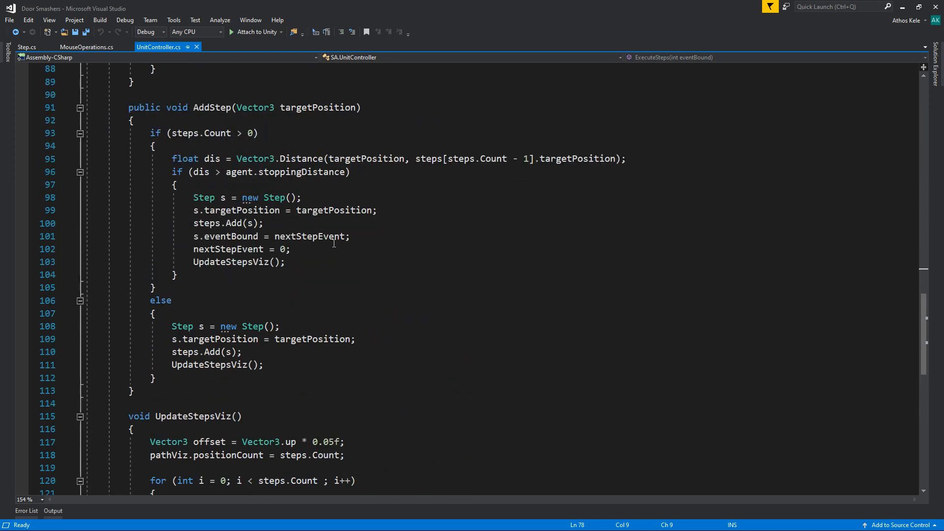
scroll(335, 244, down, 5)
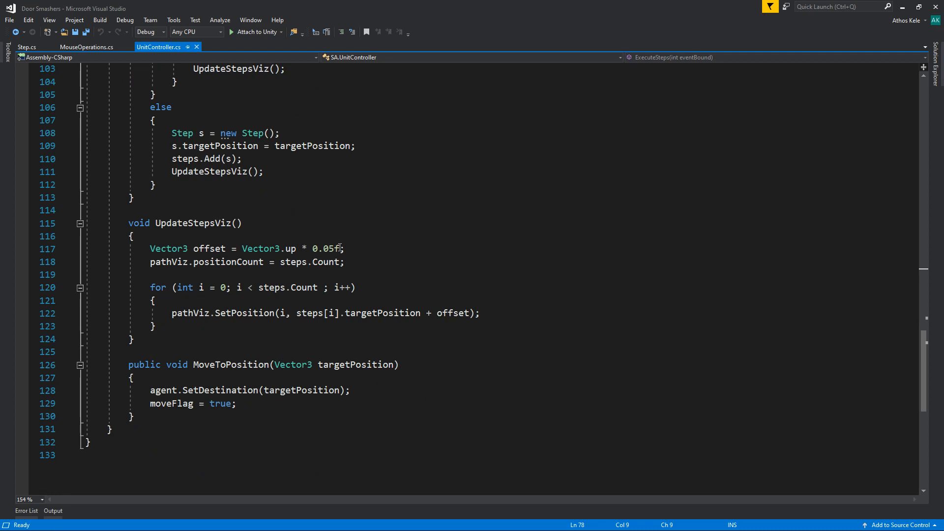
scroll(239, 379, up, 4)
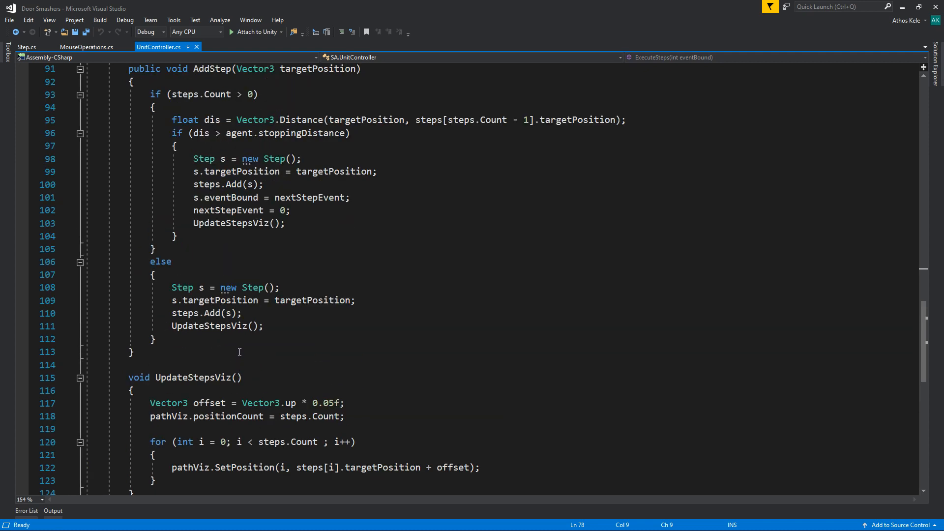
scroll(240, 353, up, 2)
click(214, 145)
click(151, 223)
key(Down)
key(Down)
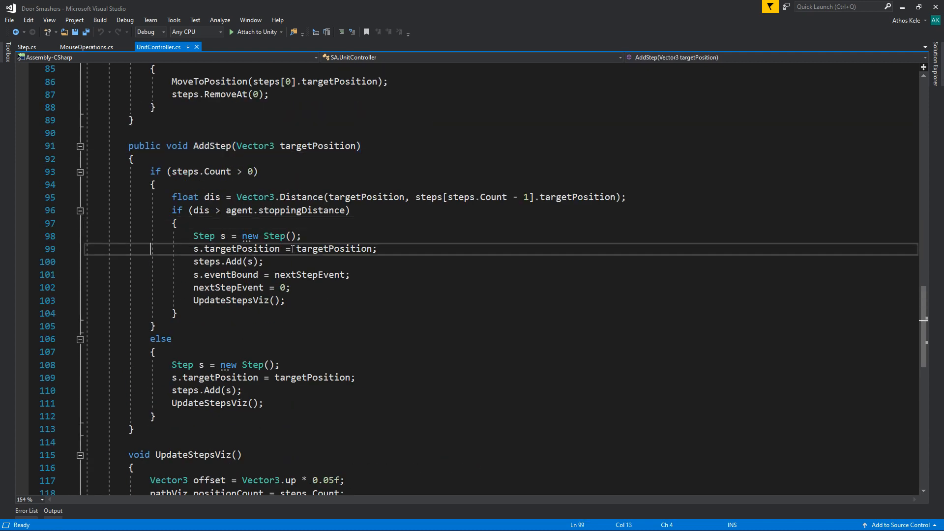
shift+click(350, 248)
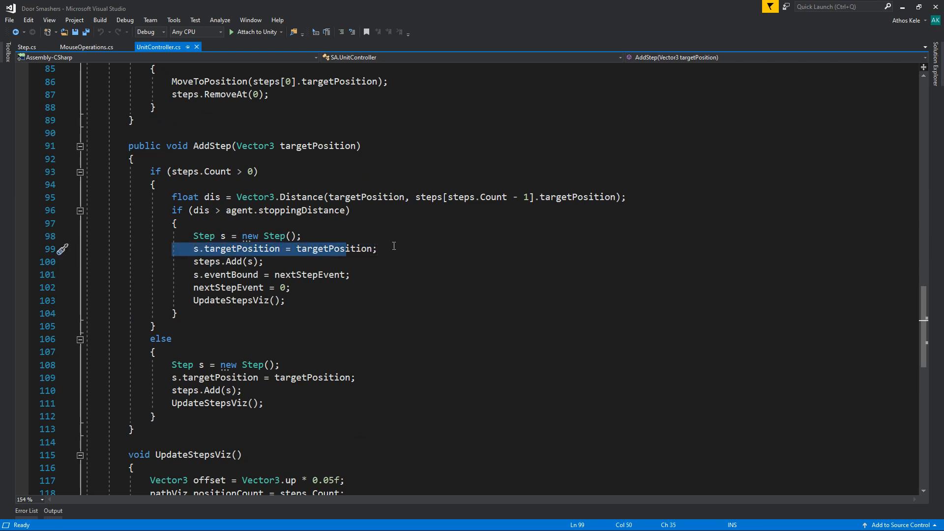
- Peek the Step class definition inline from the targetPosition symbol
click(243, 261)
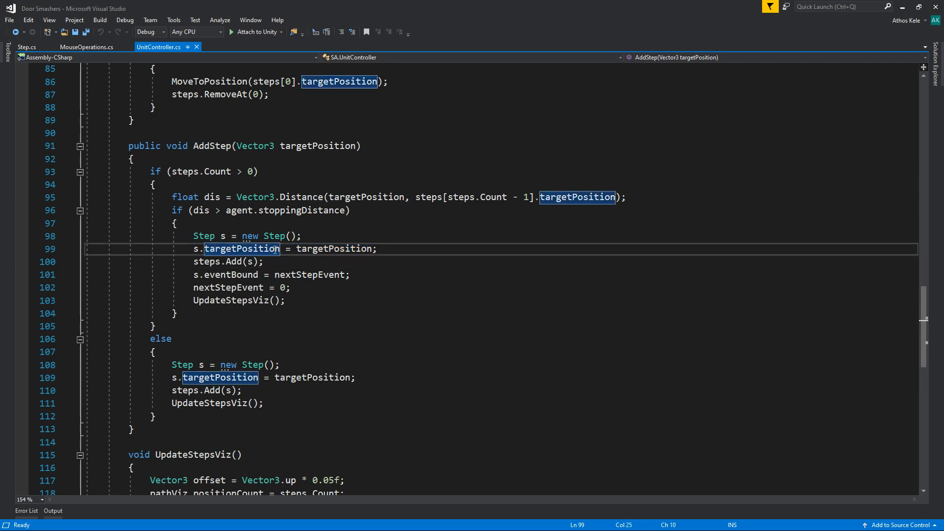
right_click(316, 291)
key(Escape)
key(alt+F12)
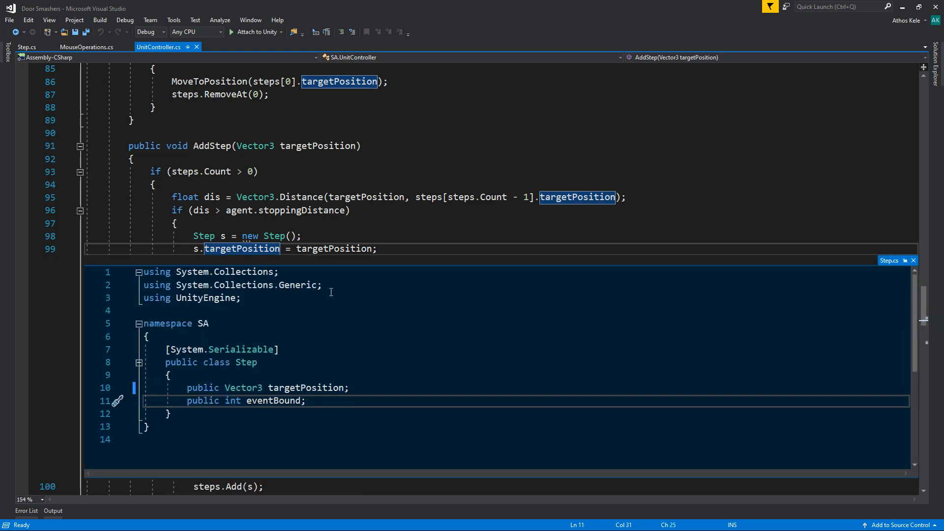
- Add a 'using UnityEngine.AI;' import to Step.cs
click(331, 292)
key(Return)
text(using )
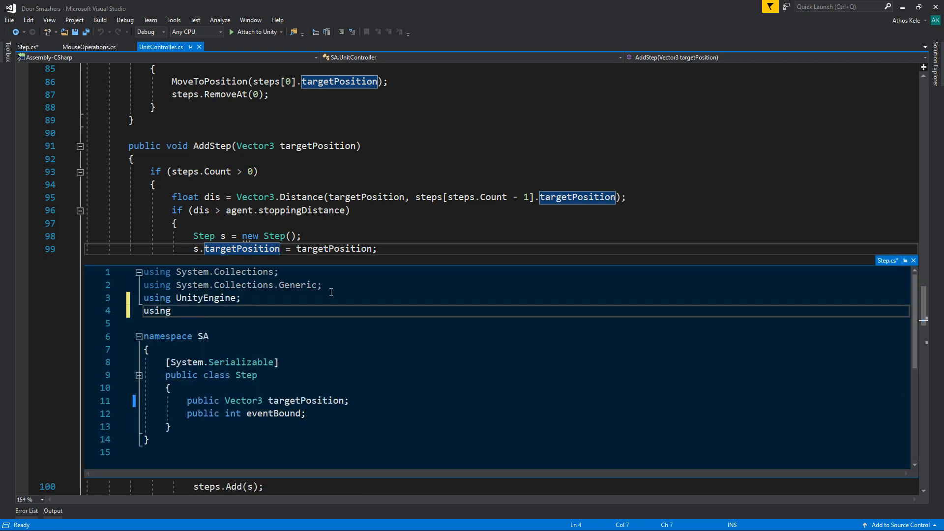
text(Un)
key(Down)
key(Down)
key(Down)
key(Tab)
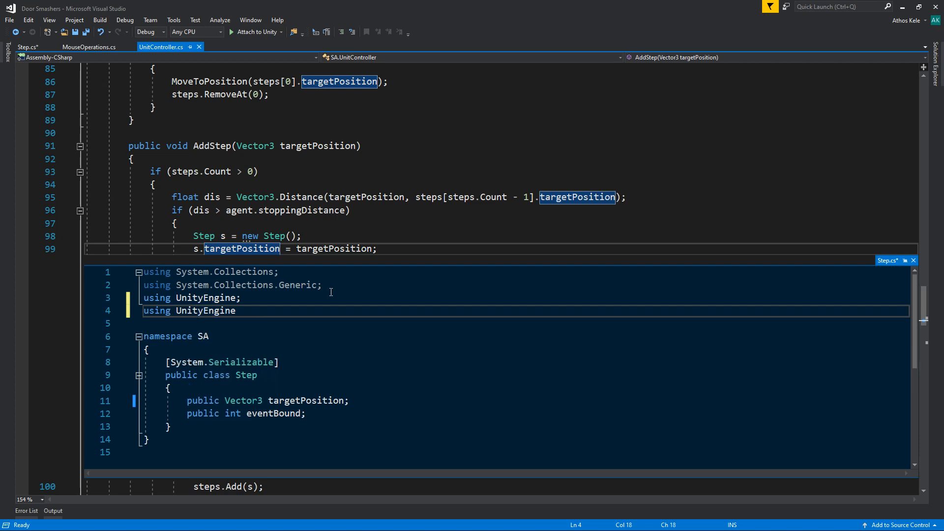
text(.AI;)
scroll(332, 310, down, 2)
- Add a 'public NavMeshPath path;' field to Step, save, and close the peek view
click(310, 339)
scroll(295, 338, up, 2)
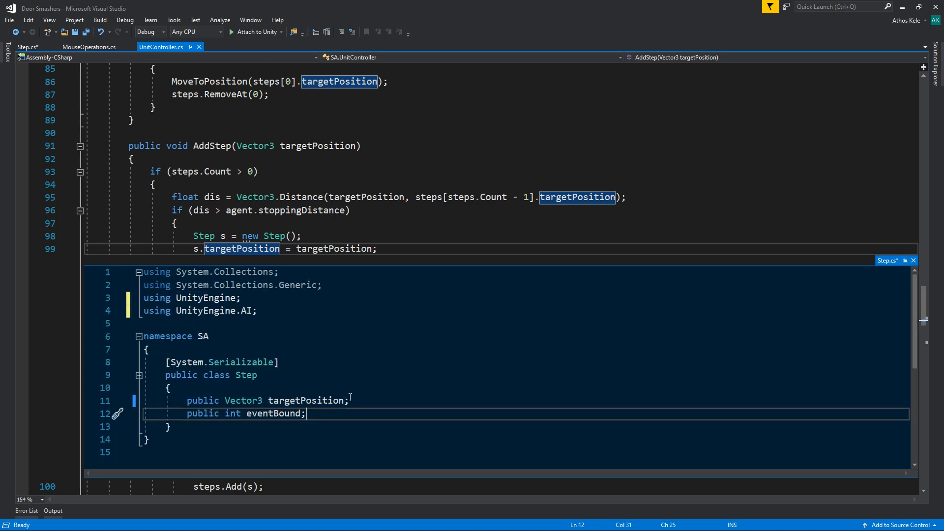
key(Return)
text(public Pa)
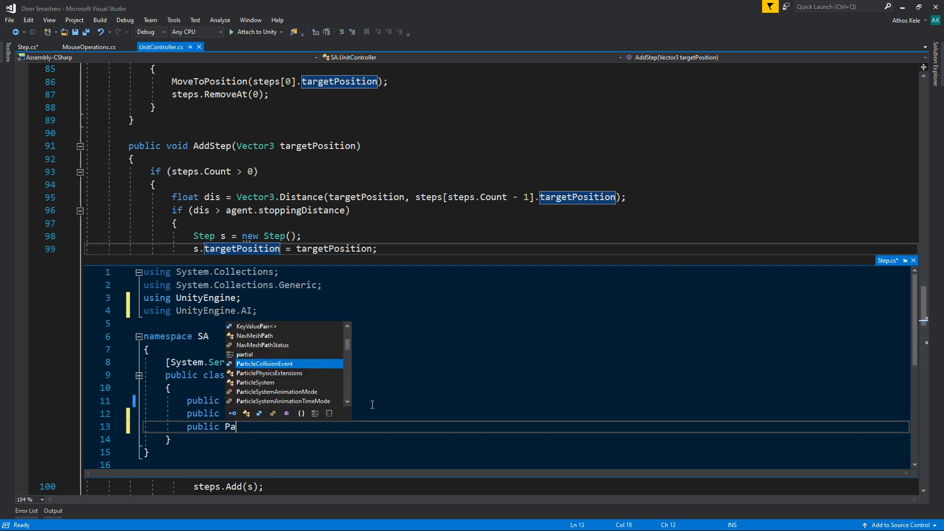
text(th)
key(space)
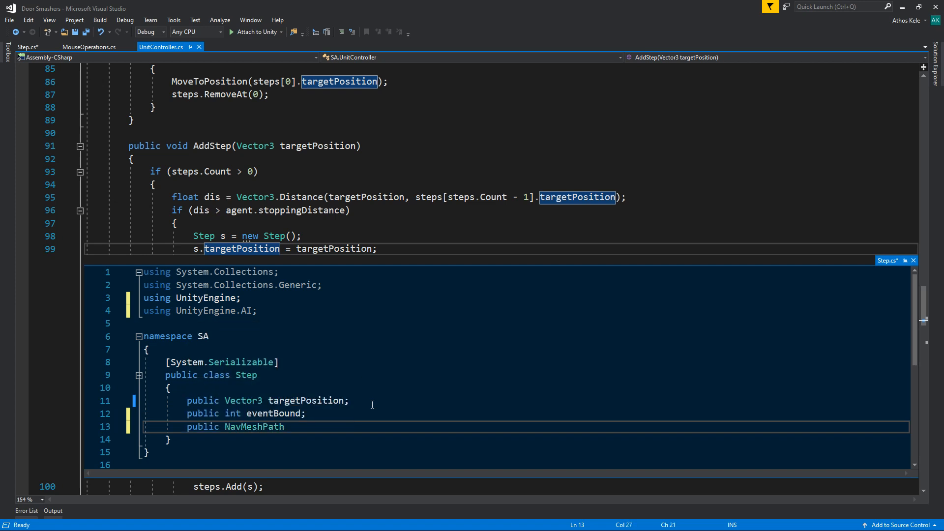
text(path;)
key(ctrl+s)
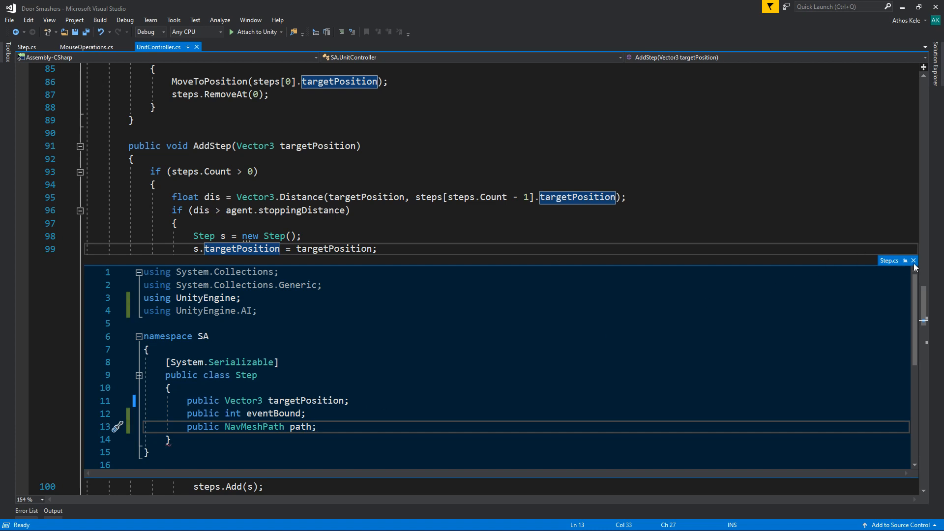
click(913, 262)
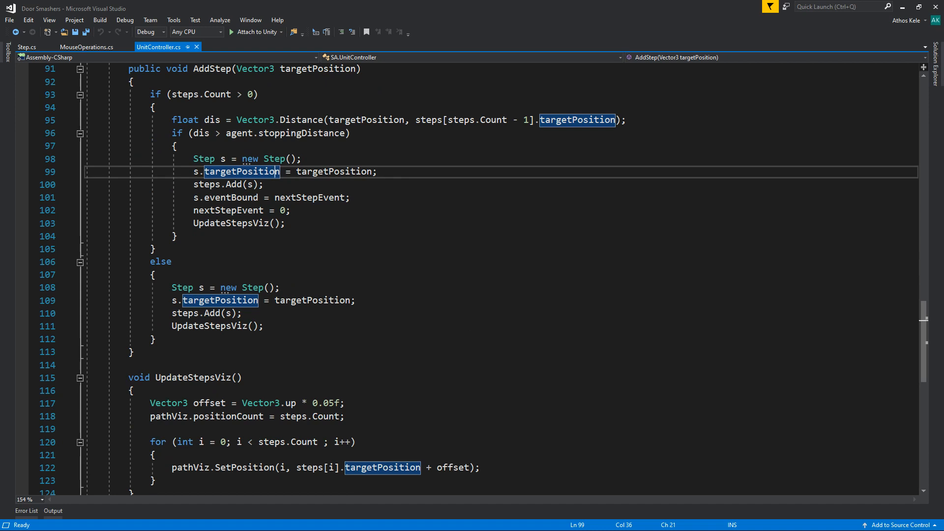
- Below the targetPosition assignment start a new line beginning 's.path ='
click(400, 366)
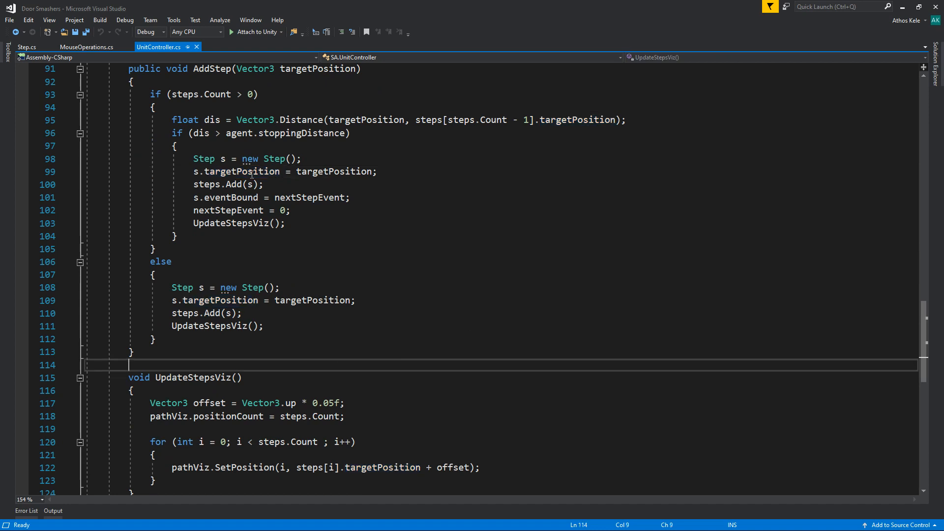
click(401, 175)
key(Return)
key(Return)
key(Up)
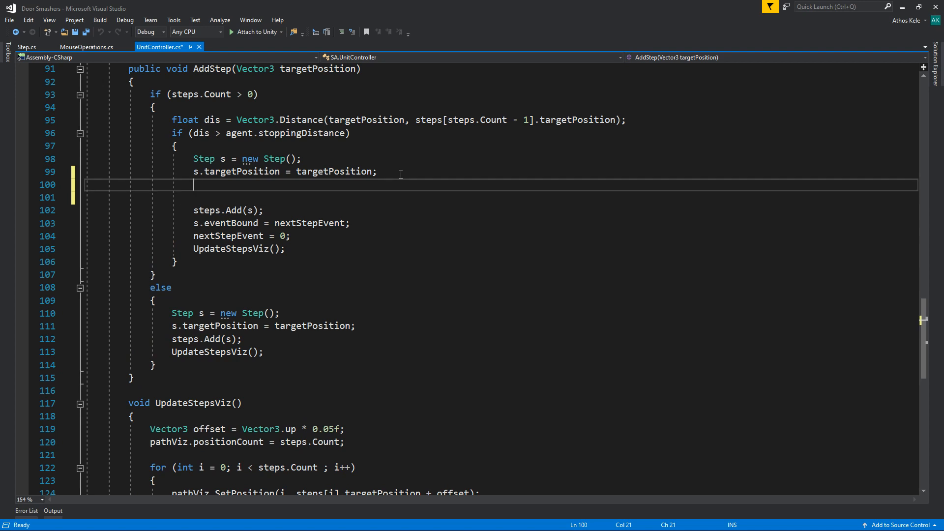
text(s.)
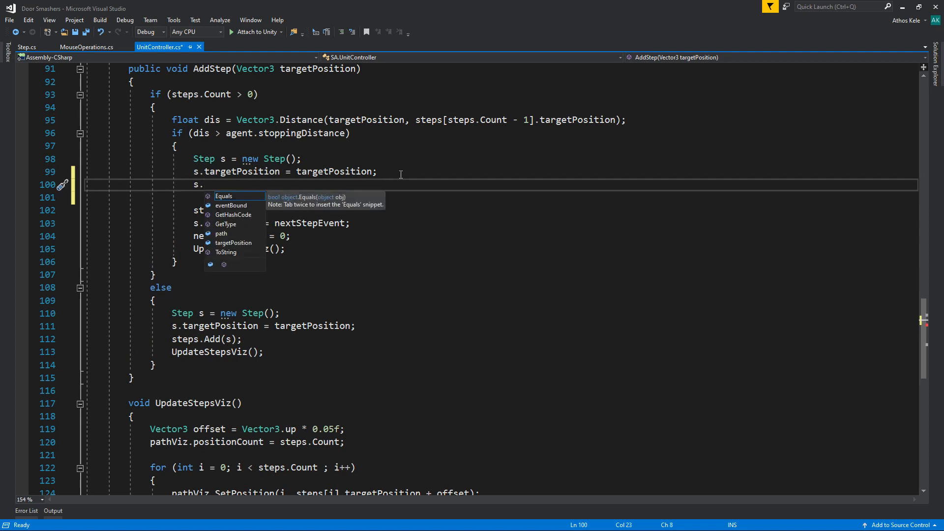
key(Down)
key(Down)
key(Down)
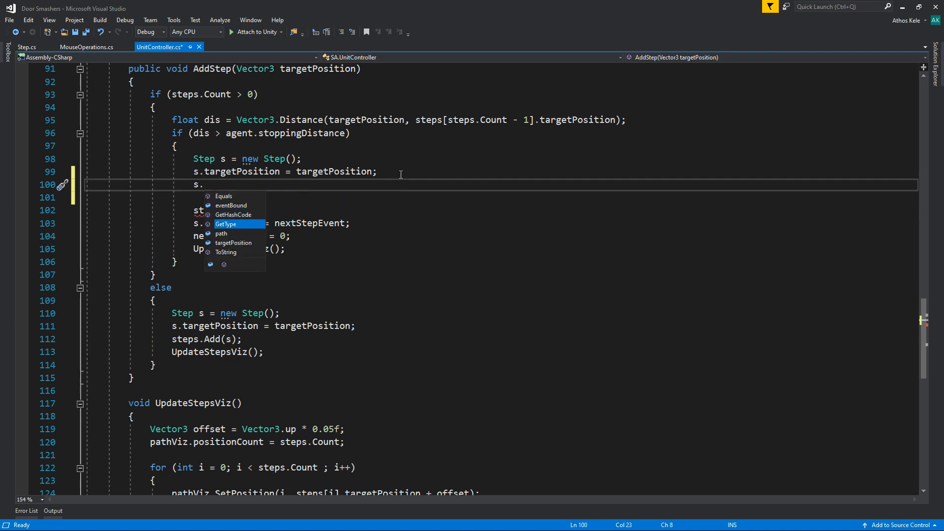
key(Down)
key(Tab)
text(= Na)
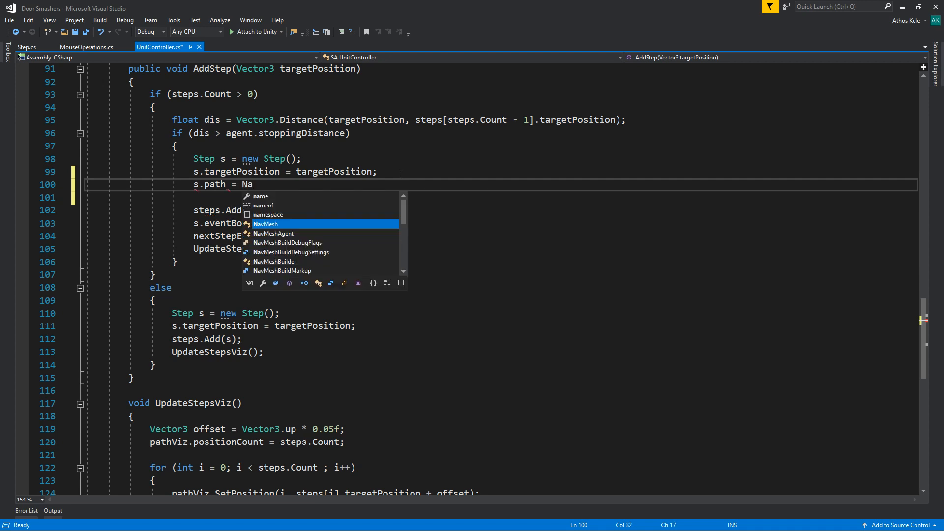
text(vMesh.)
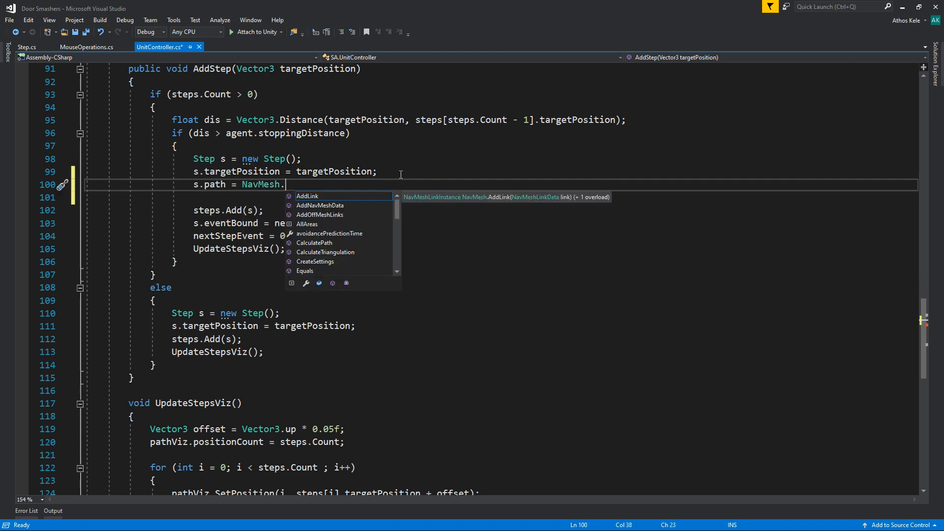
text(sa)
- Complete the right-hand side to 'NavMesh.CalculatePath(' via IntelliSense
key(BackSpace)
key(BackSpace)
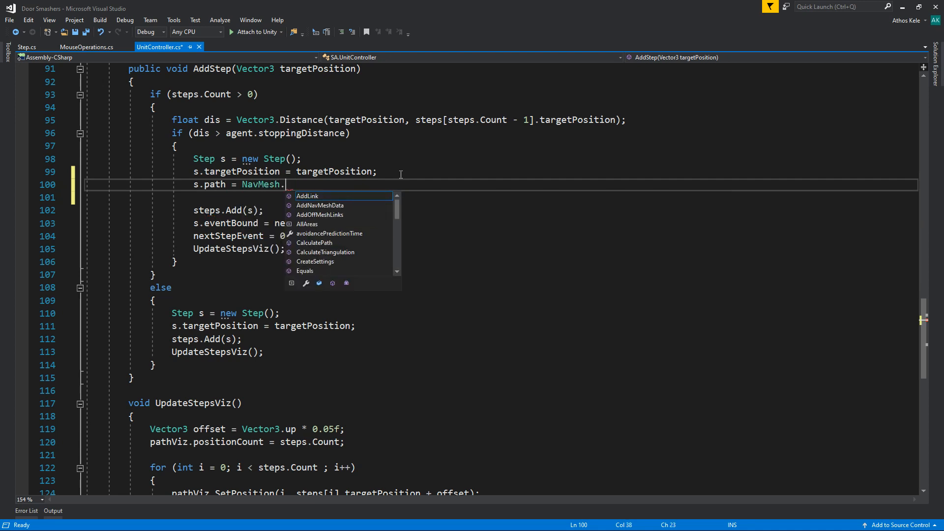
text(pa)
key(Tab)
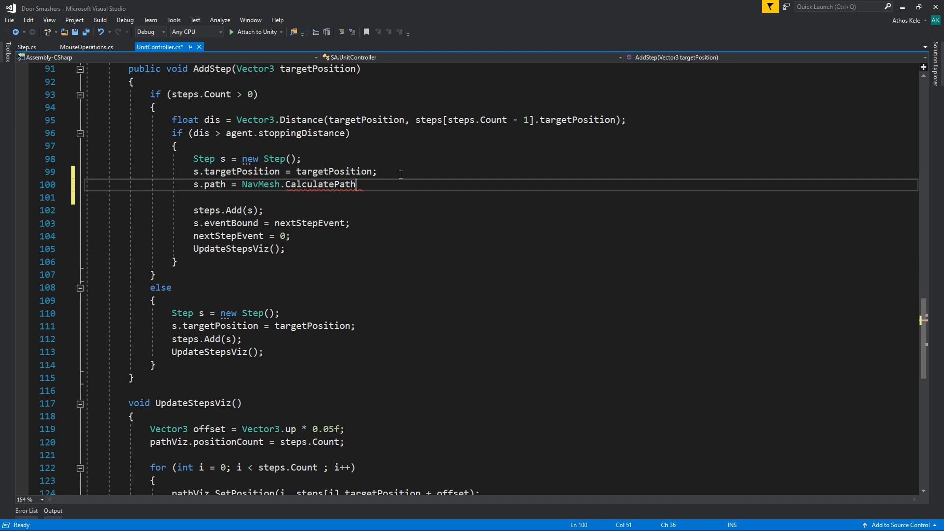
text(()
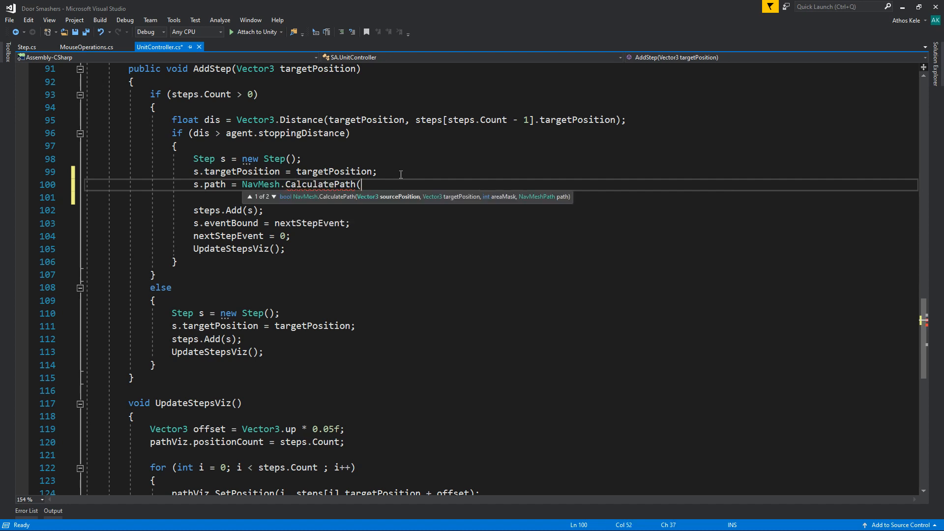
scroll(401, 175, up, 3)
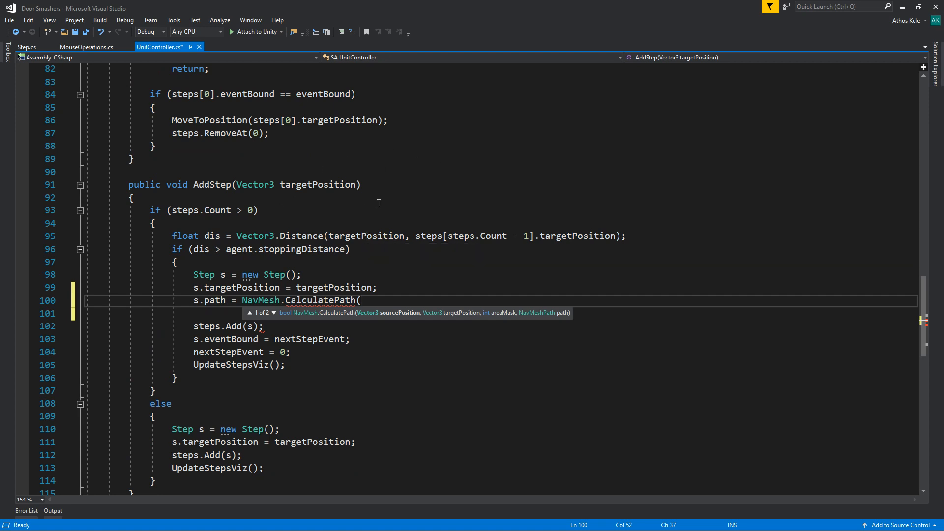
scroll(379, 203, down, 1)
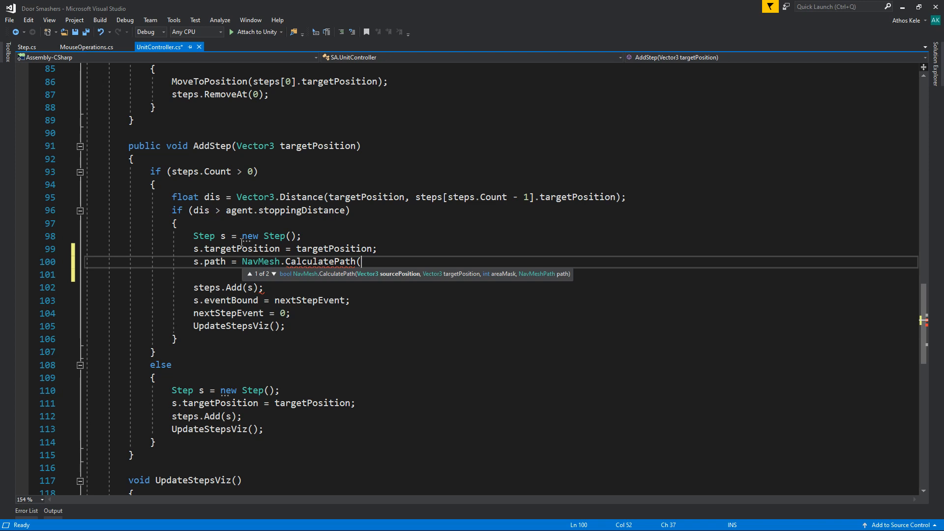
- Above the Step creation declare 'Vector3 origin = transform.position;'
double_click(234, 287)
key(Right)
key(Right)
key(Right)
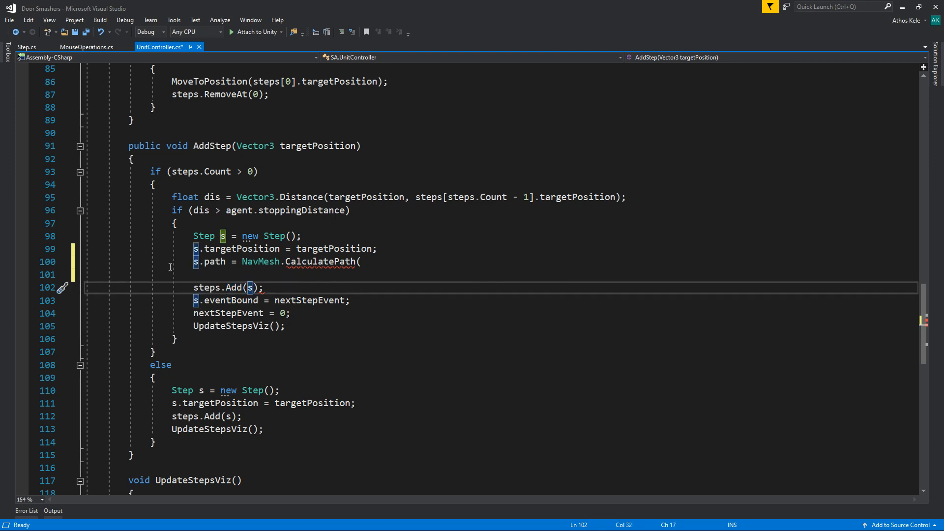
click(414, 248)
key(Up)
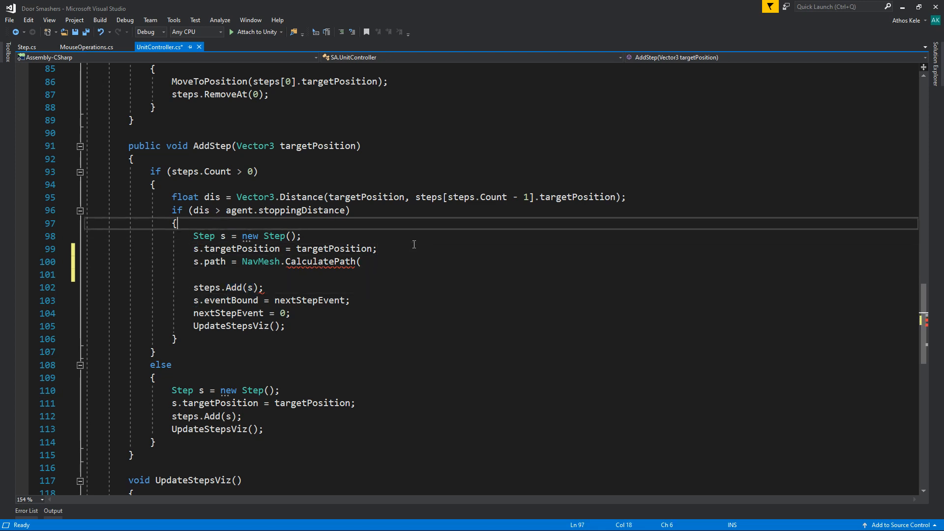
key(Down)
key(Up)
key(ctrl+Return)
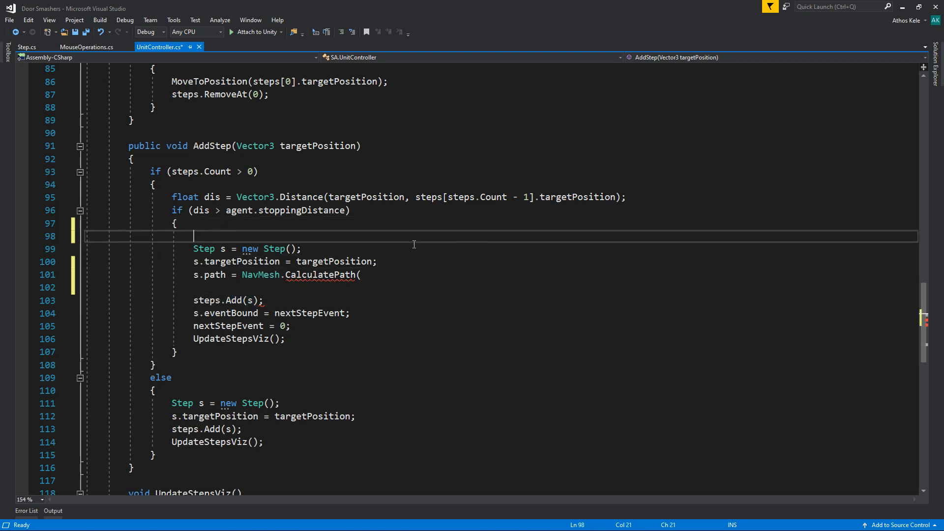
key(ctrl+Return)
text(Vector3)
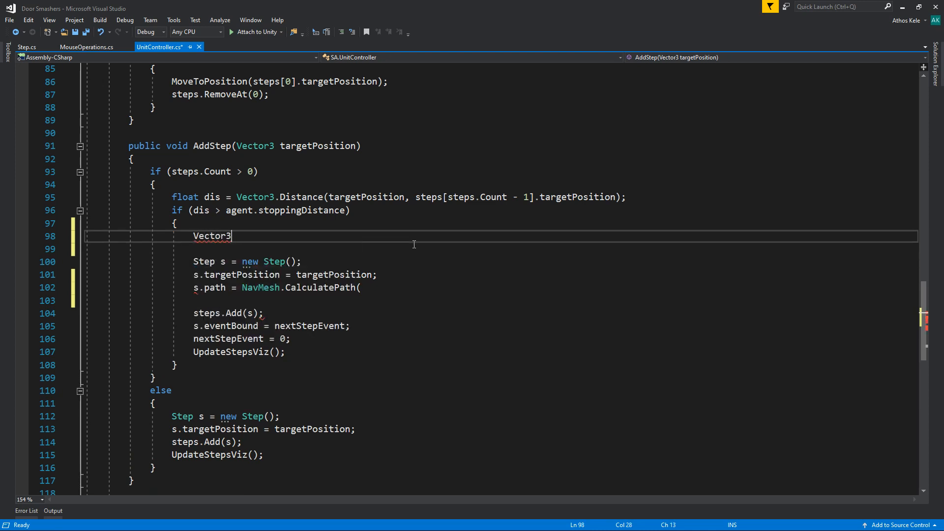
text( origin = )
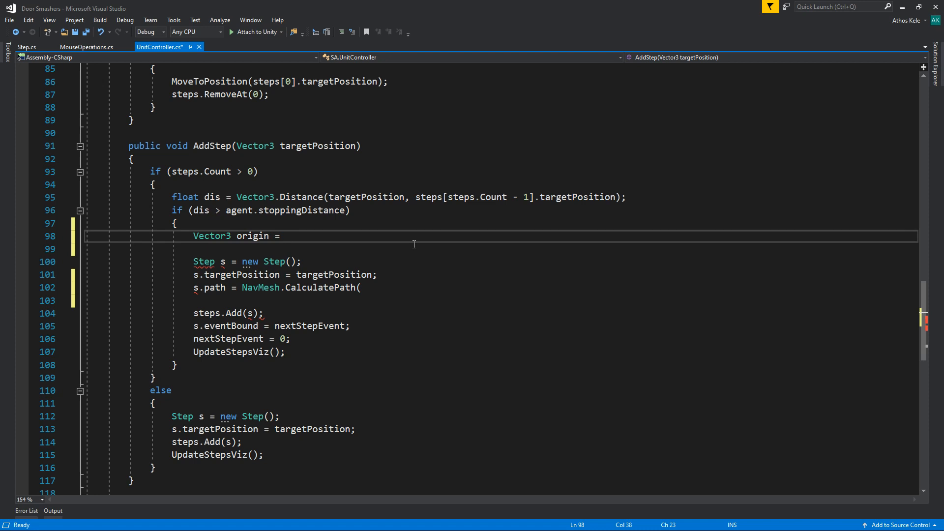
text(transform.position;)
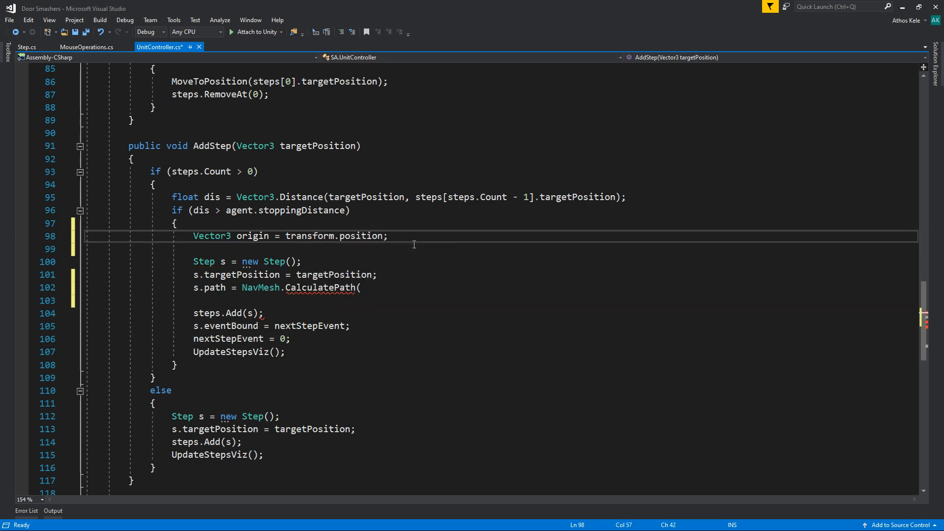
key(Return)
text(if()
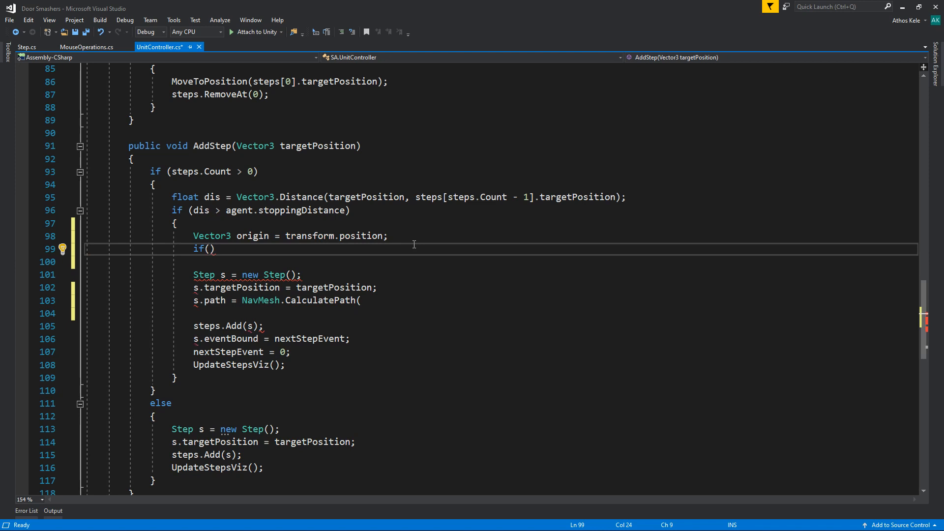
text(st)
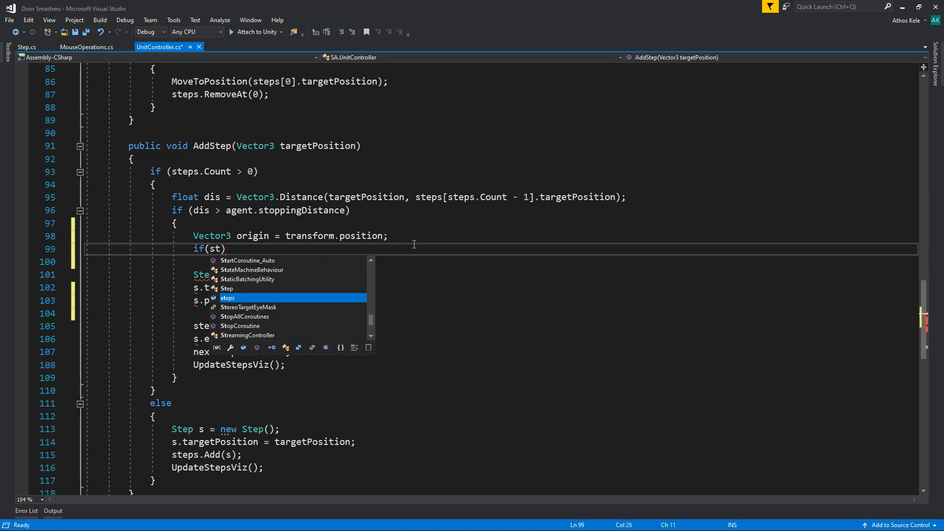
text(ep)
- Add an 'if (steps.Count > 0)' block with braces on separate lines
key(BackSpace)
key(BackSpace)
text(eps.)
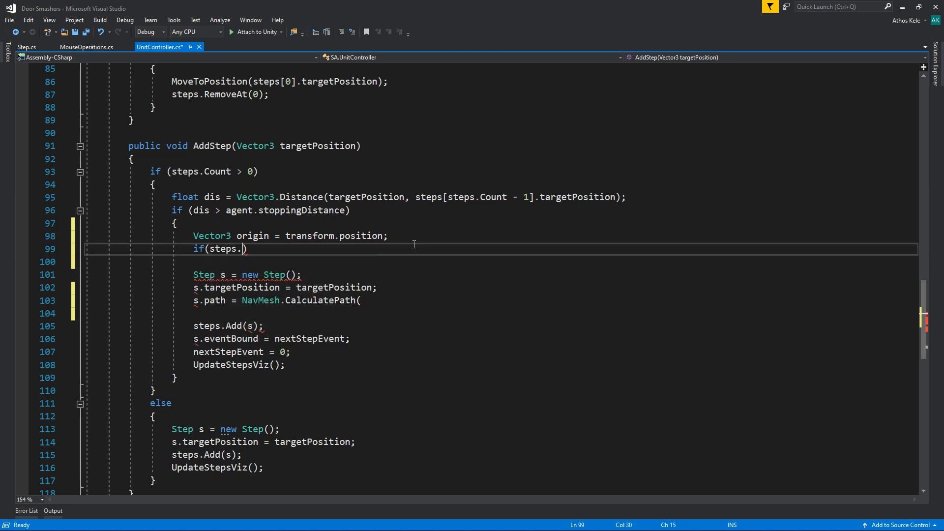
text(c)
key(Down)
key(Down)
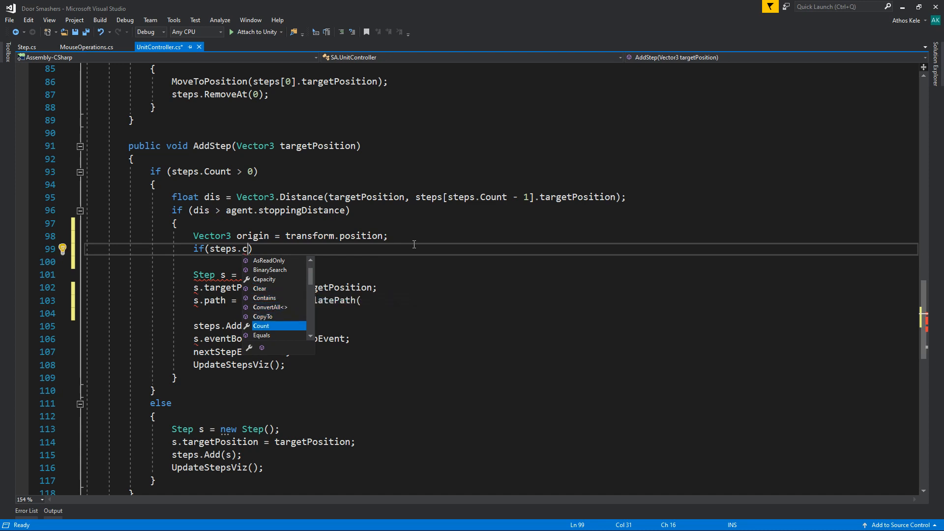
key(Tab)
text(> 0)
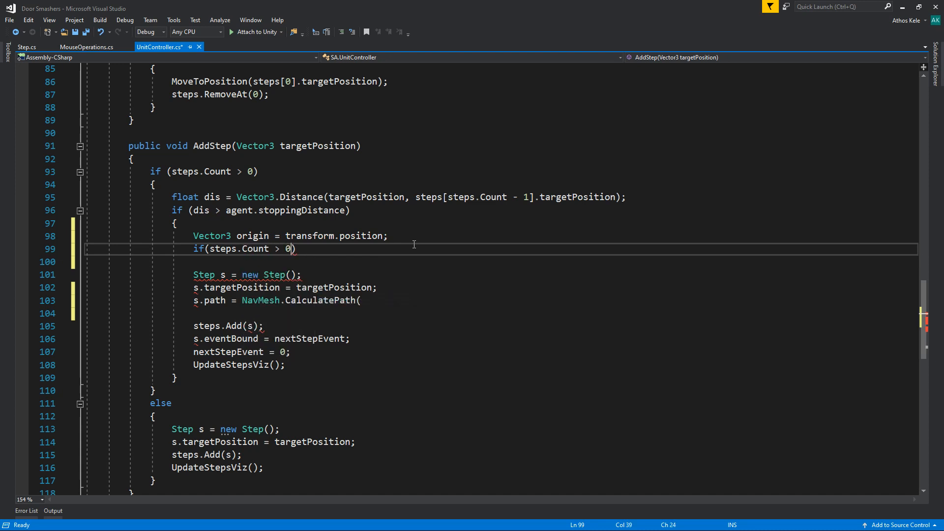
key(End)
key(Return)
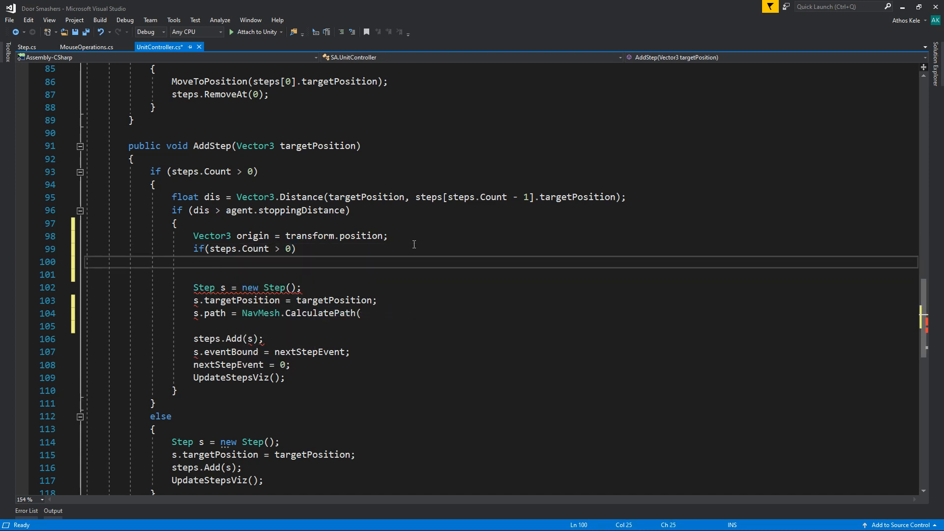
text({)
key(Return)
text(o)
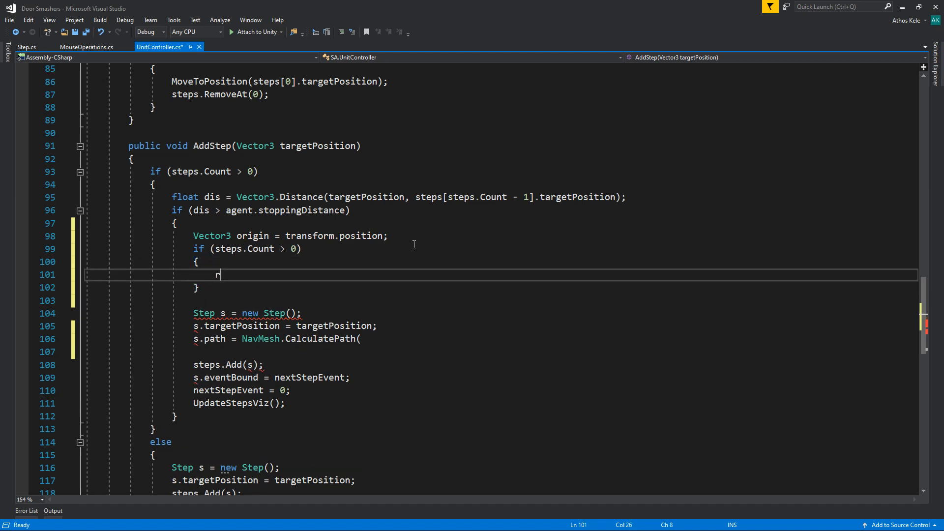
text(ro)
- Inside it set 'origin = steps[steps.Count - 1].targetPosition;' and return to the CalculatePath line
key(Tab)
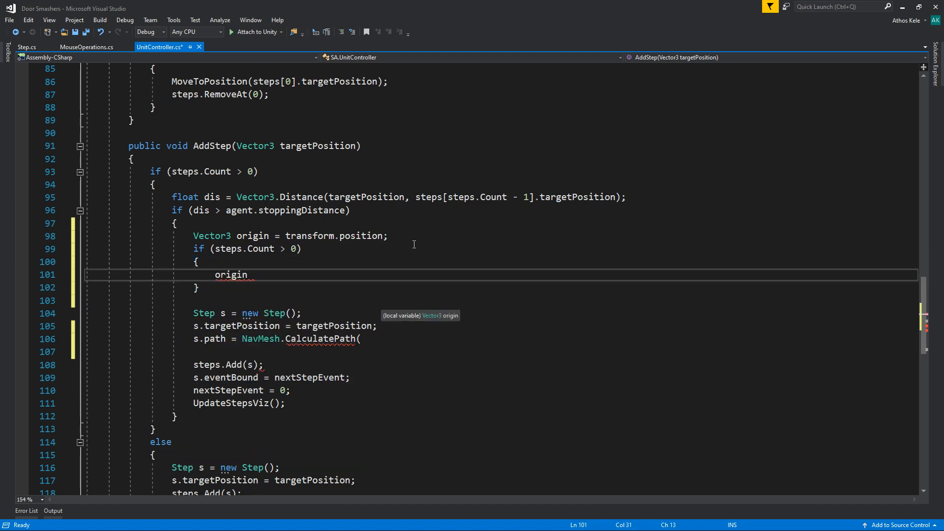
text( = steps[)
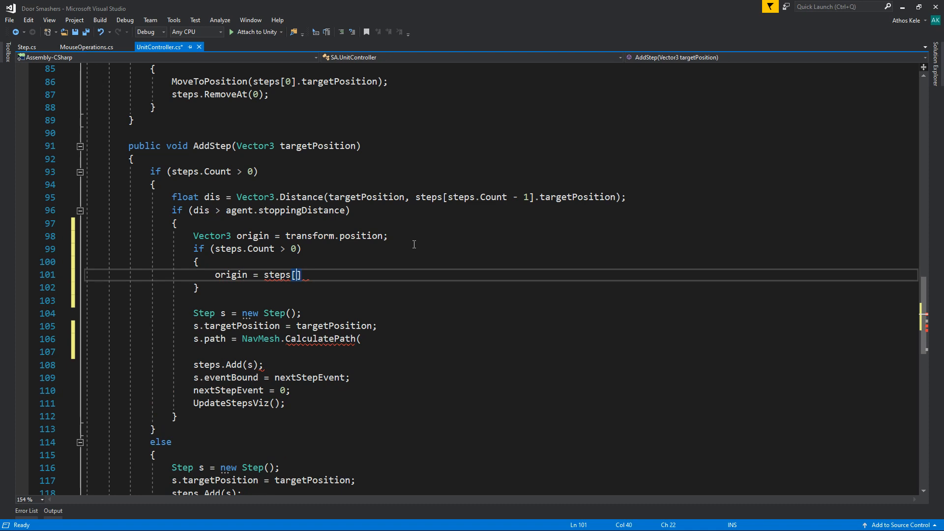
text(ste)
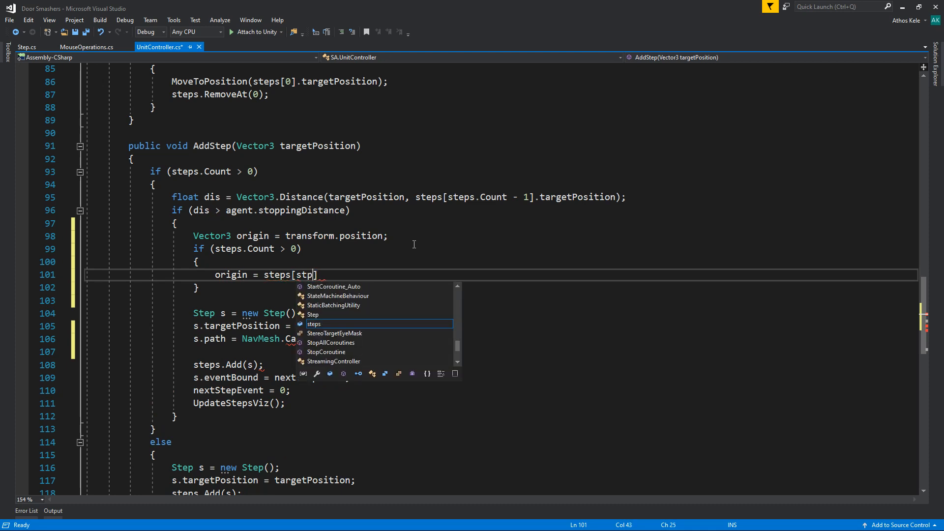
key(Tab)
text(.co)
key(Tab)
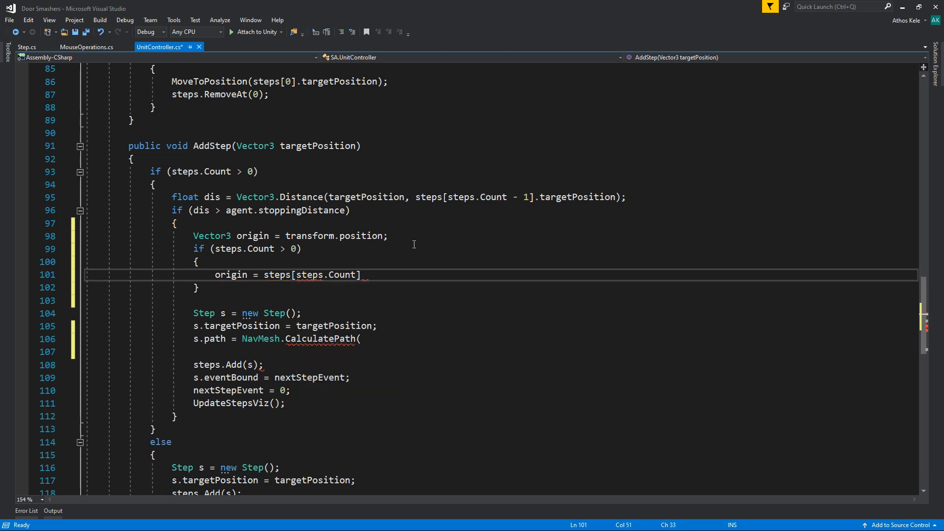
text(]-)
key(Left)
key(Left)
text(-1)
key(Right)
key(Delete)
text(.)
text(ta)
key(Tab)
text(;)
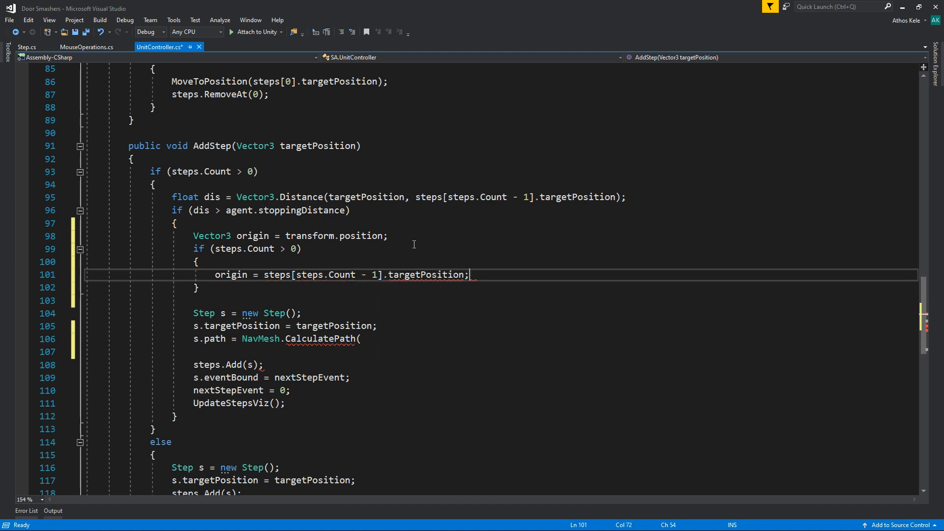
click(386, 337)
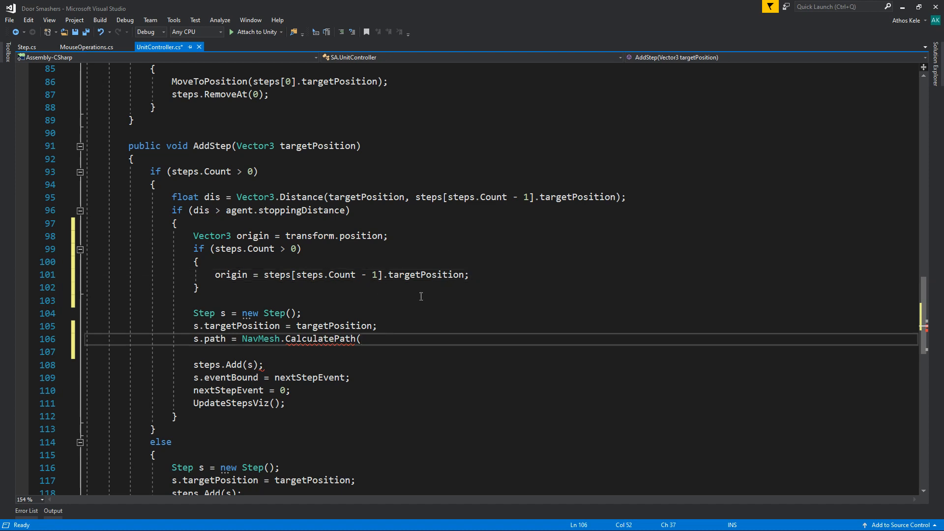
scroll(421, 297, down, 1)
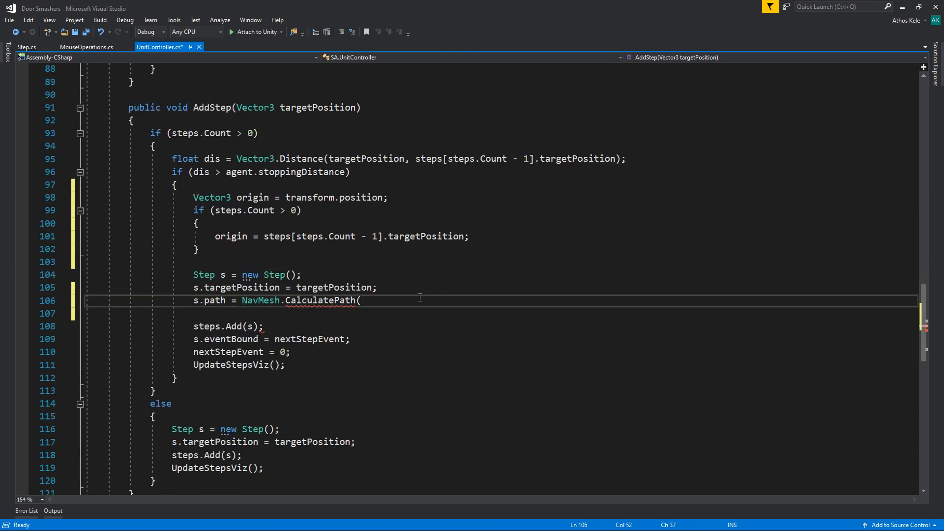
text(or)
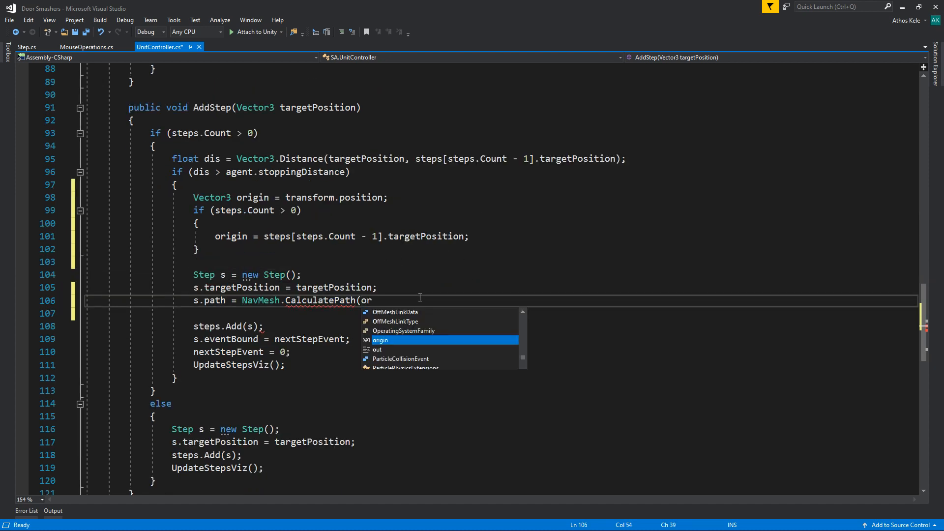
text(igin,tar)
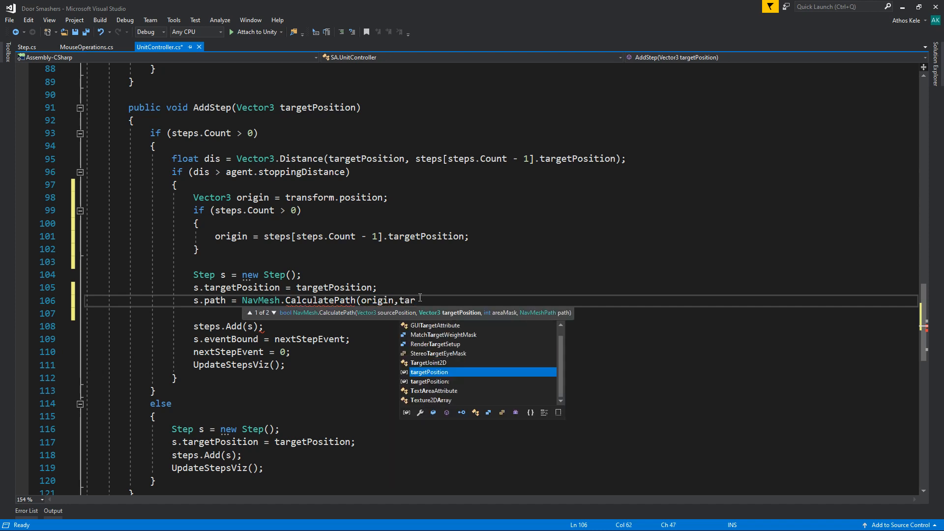
text(get)
- Pass origin, targetPosition and NavMesh.AllAreas as CalculatePath arguments
key(Tab)
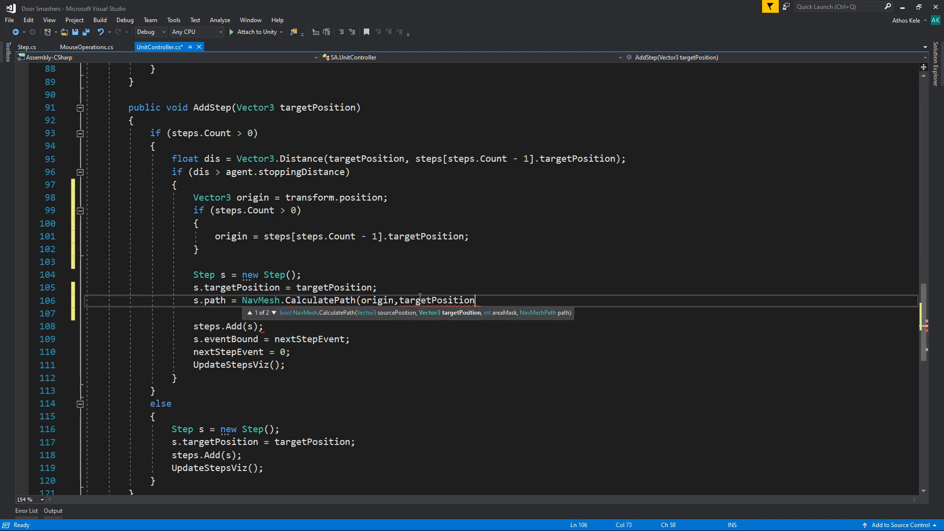
text(, Nav)
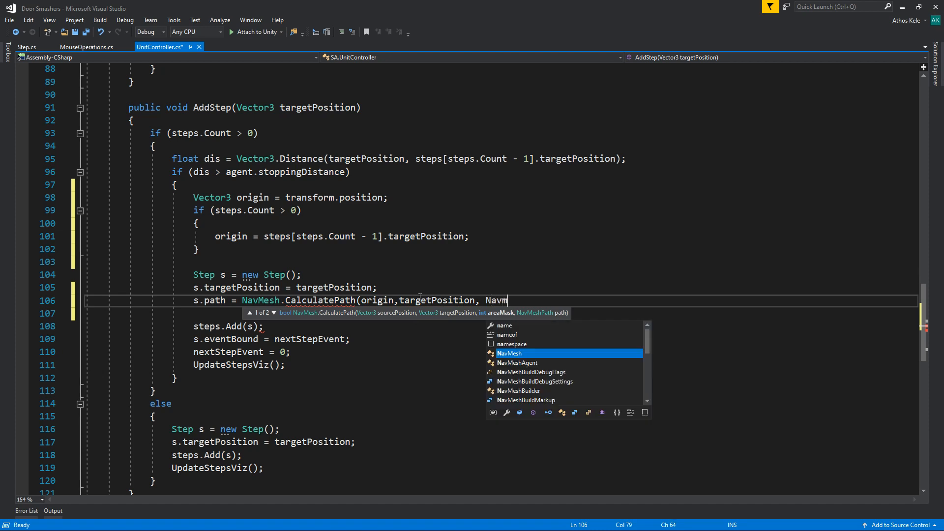
text(m)
key(Up)
key(Tab)
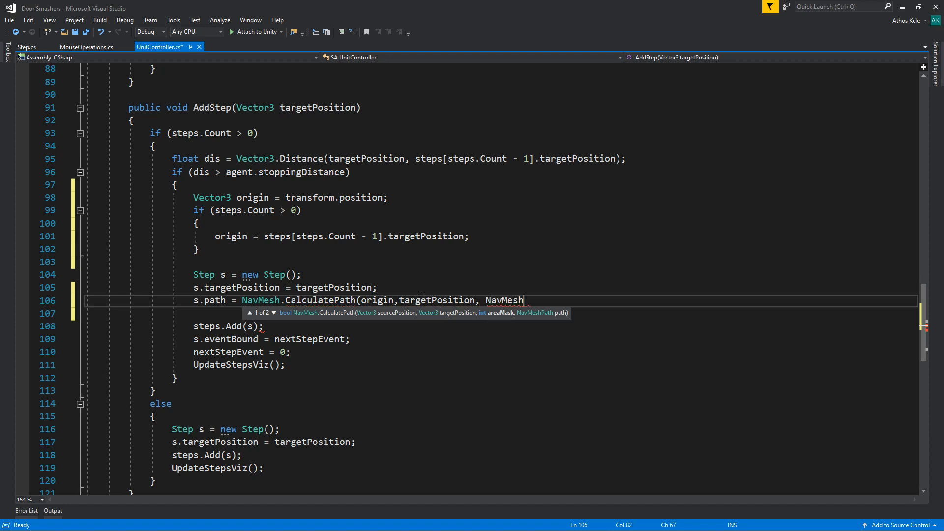
text(.al,)
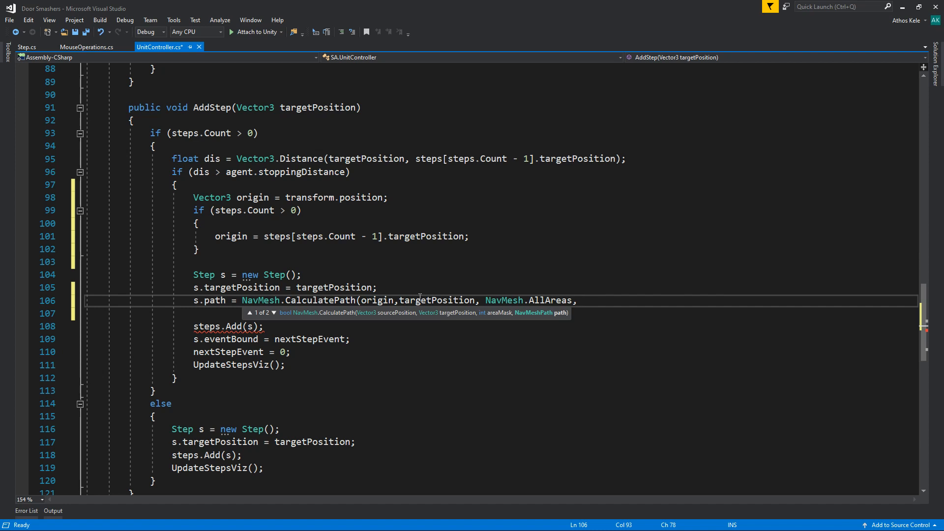
- Check the overloads, finish the call with 's.path);' and remove the blank line below
key(Down)
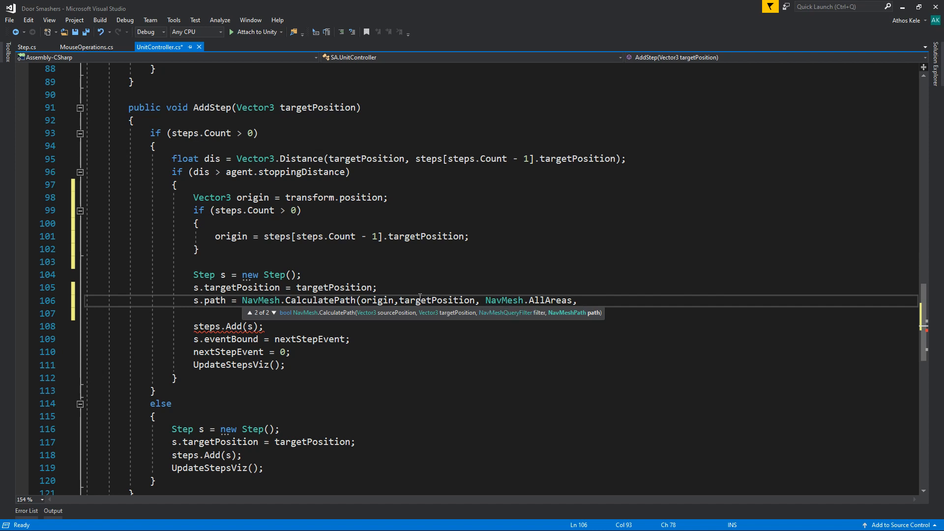
key(Up)
key(Down)
key(Up)
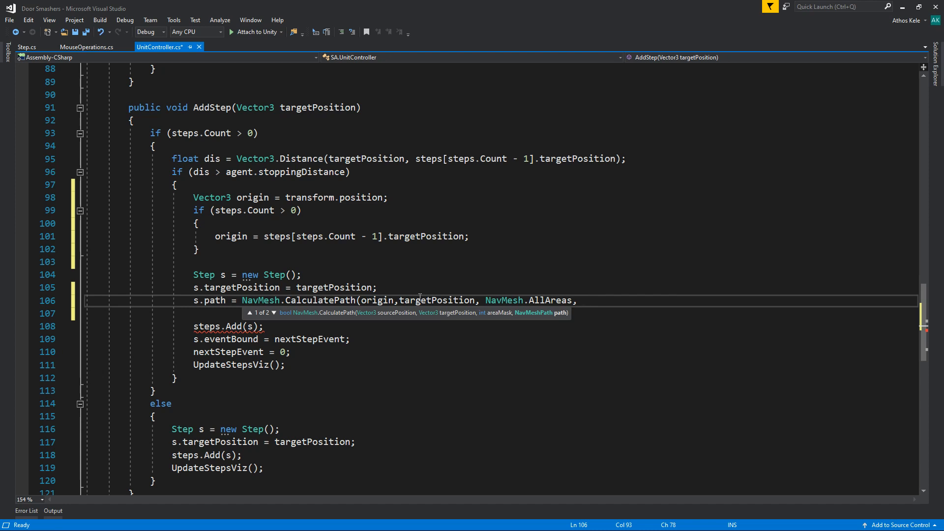
text(s)
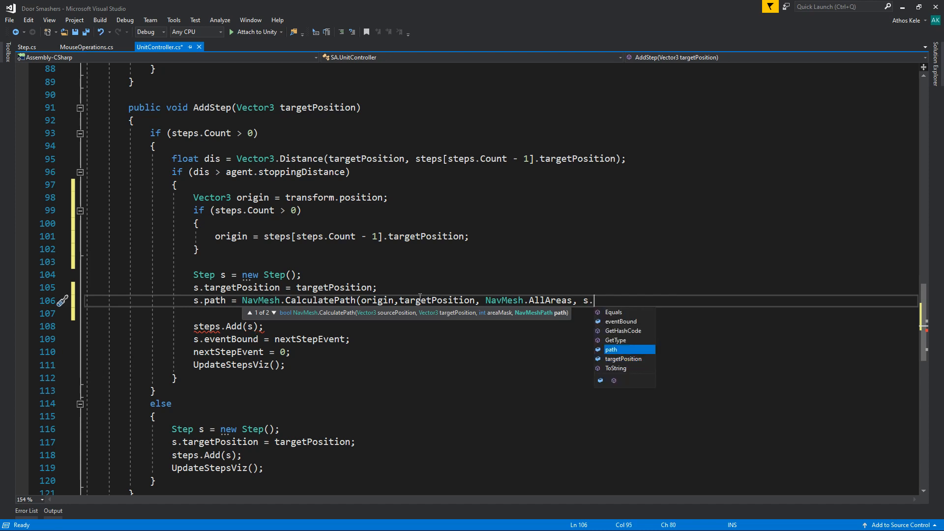
text(.path);)
key(Return)
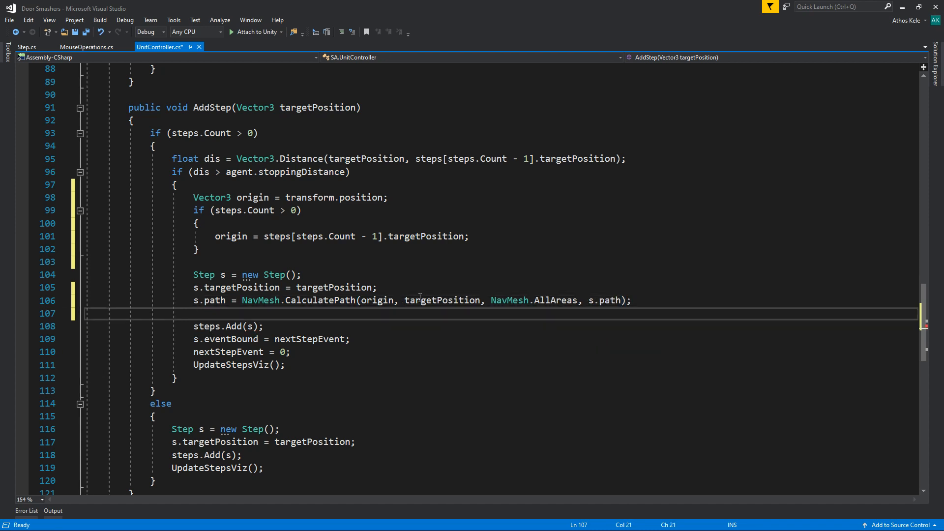
key(Delete)
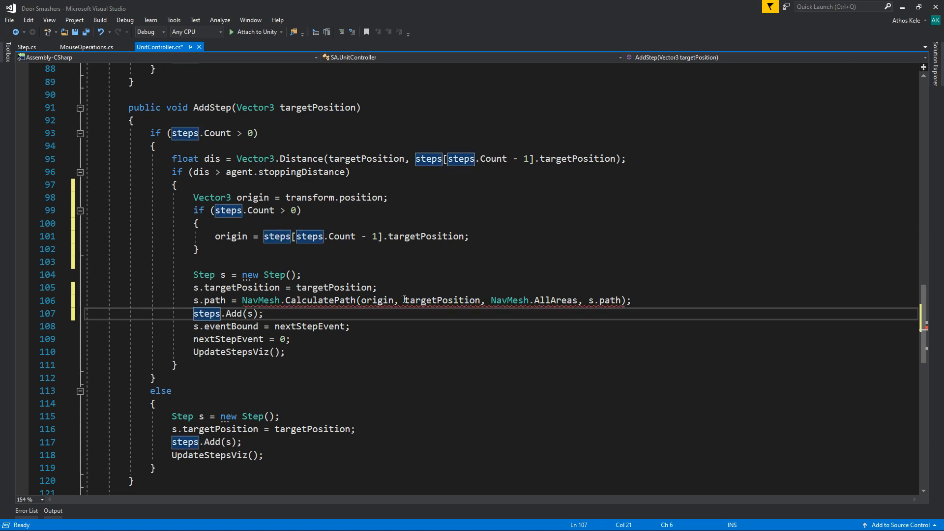
- Insert 'out' before s.path and delete the leading 's.path =' assignment
click(587, 302)
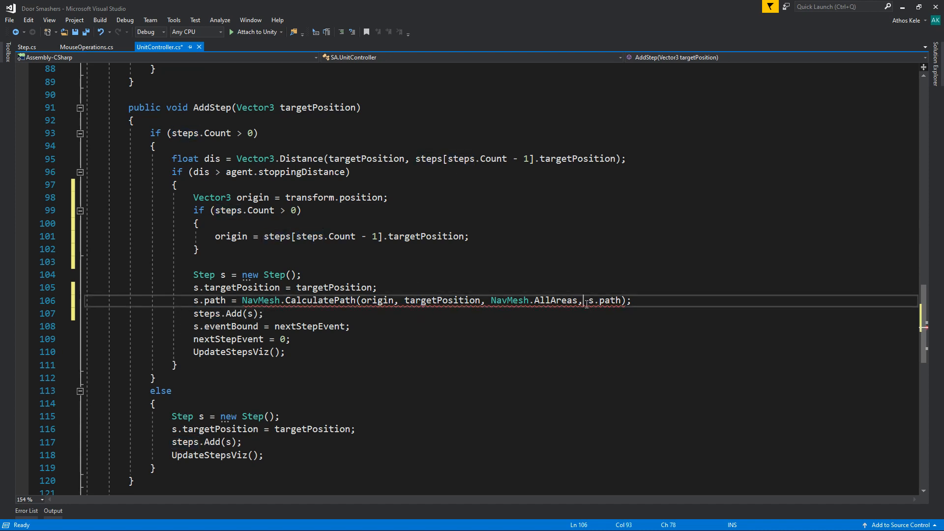
text(o)
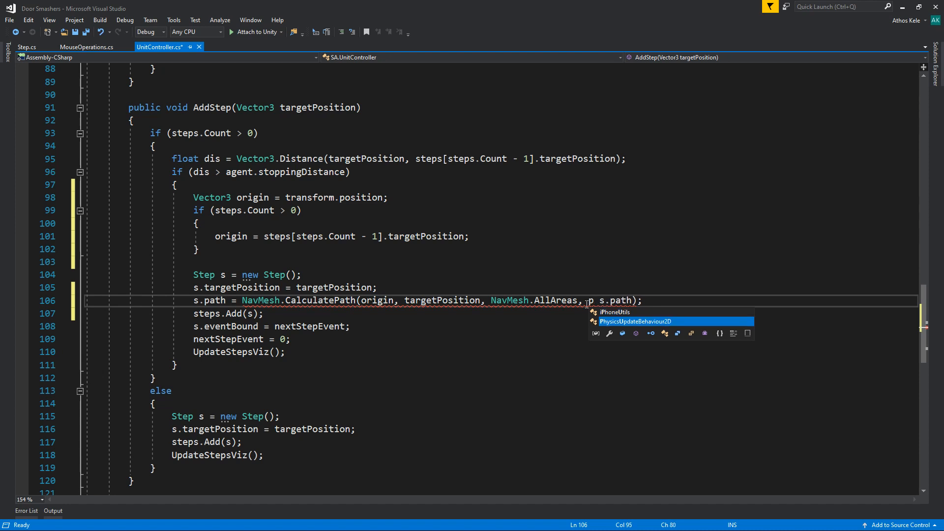
text(ut)
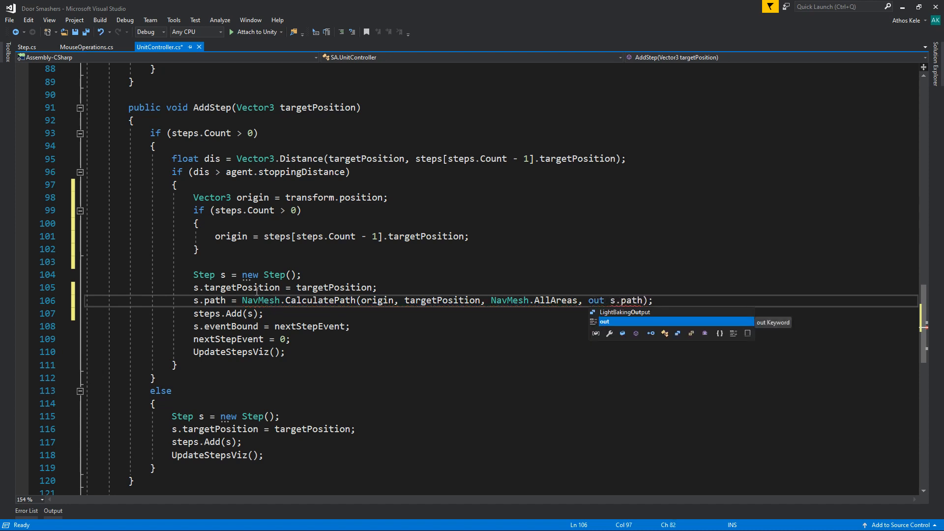
key(Escape)
click(240, 300)
drag(211, 301, 193, 301)
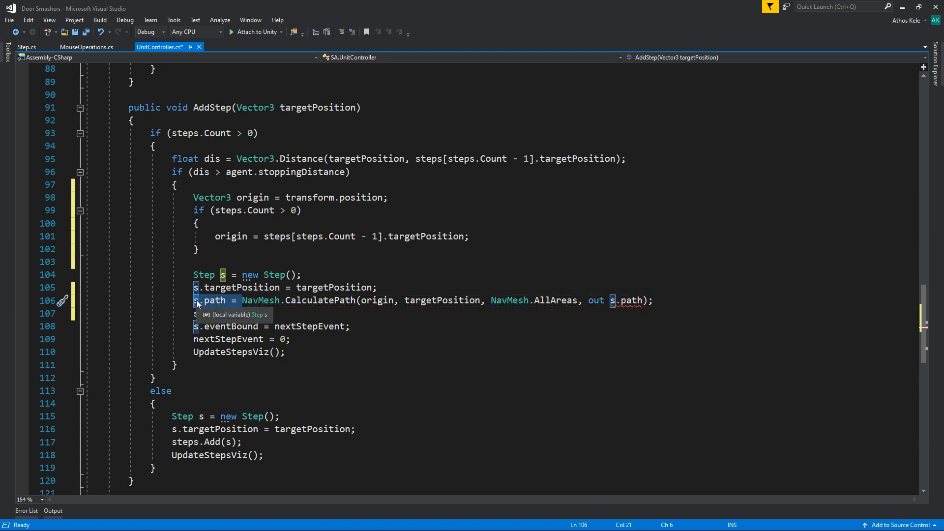
key(BackSpace)
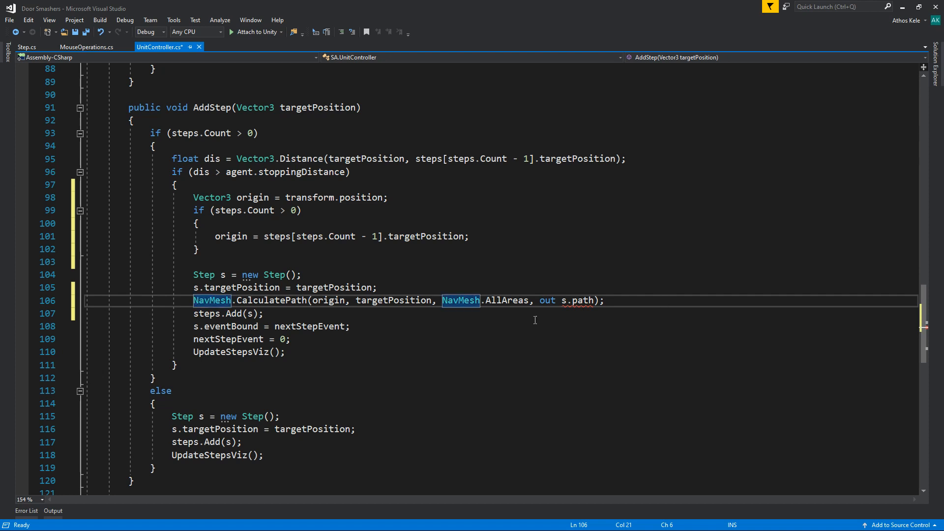
- Remove the 'out' keyword again after the argument error and review the CalculatePath line
double_click(547, 306)
key(Delete)
key(Delete)
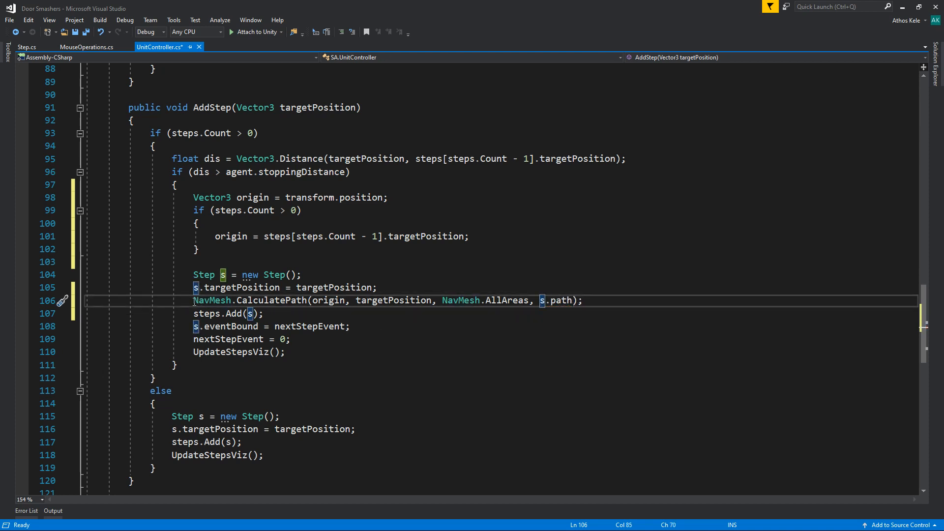
key(End)
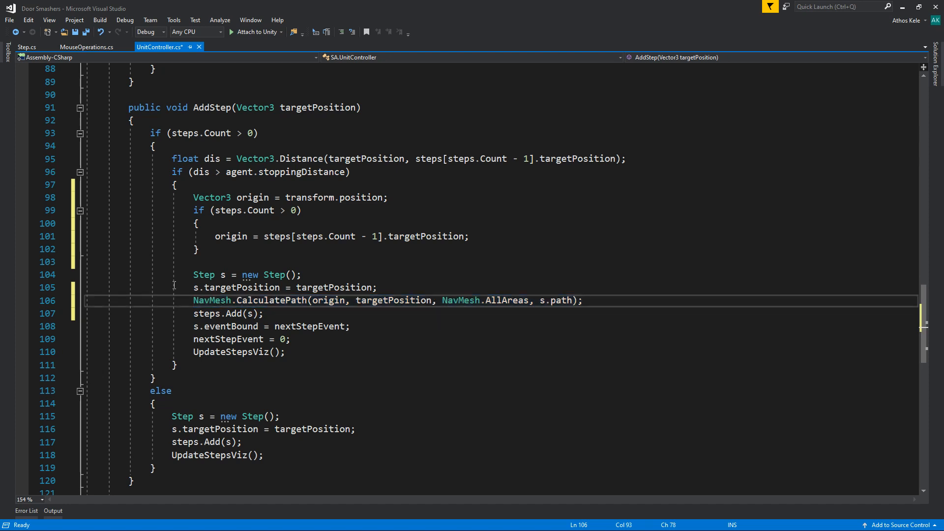
drag(174, 286, 303, 279)
click(199, 275)
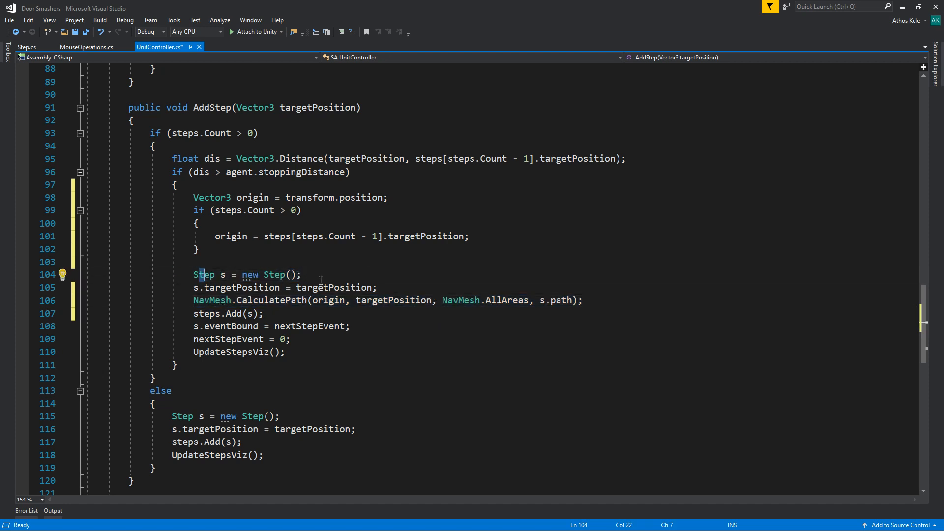
click(369, 300)
click(190, 302)
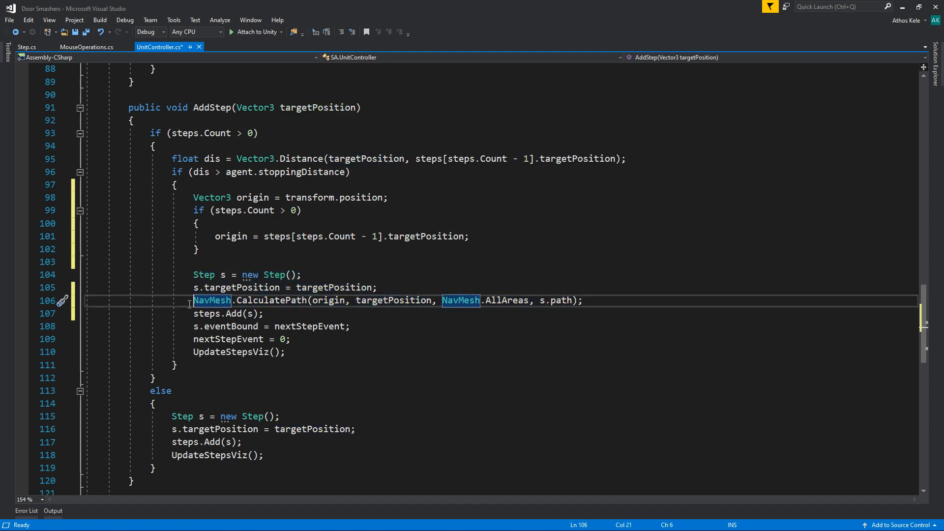
double_click(551, 301)
drag(193, 313, 352, 327)
click(381, 339)
scroll(381, 349, down, 2)
scroll(370, 352, down, 2)
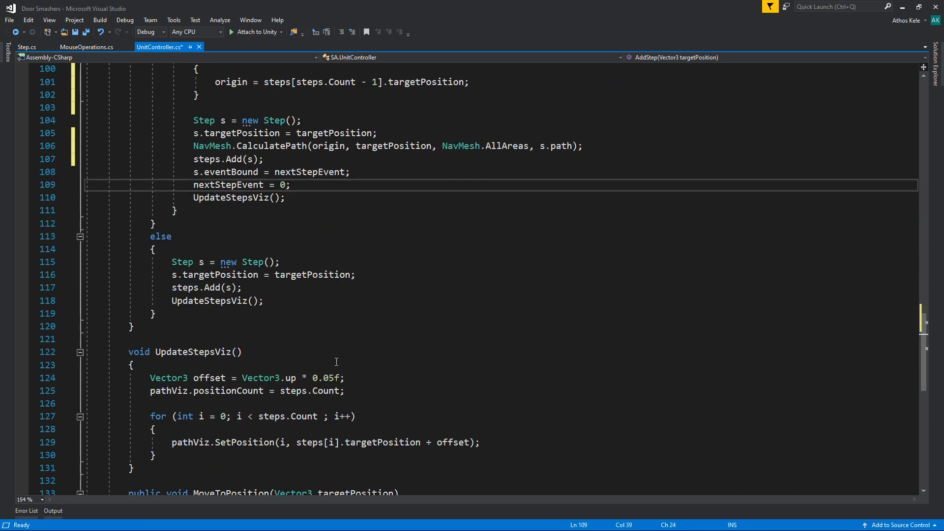
scroll(336, 361, up, 2)
drag(194, 274, 286, 275)
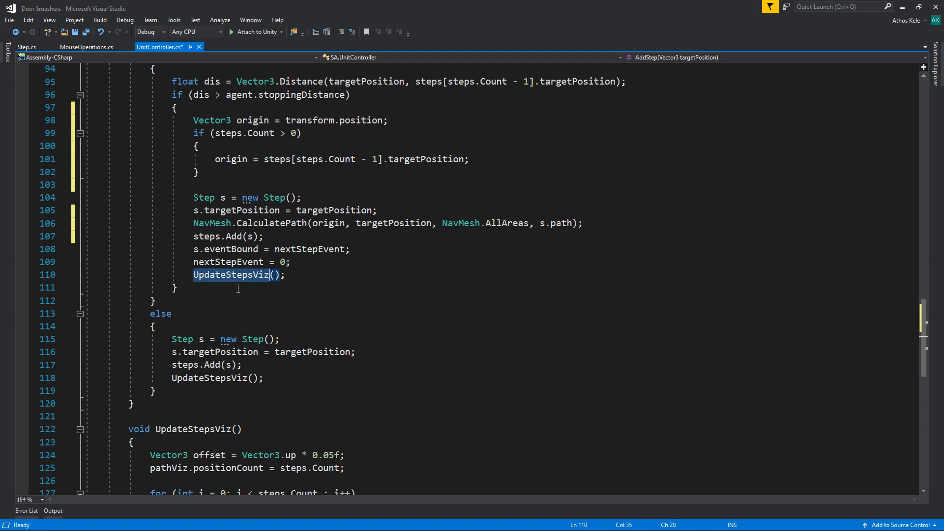
click(174, 287)
drag(171, 275, 339, 276)
click(338, 276)
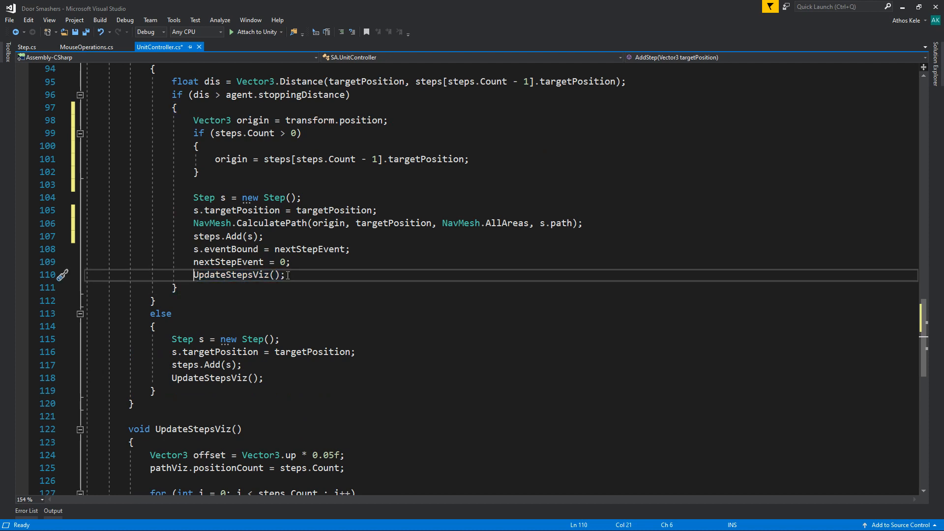
shift+click(288, 275)
drag(173, 274, 311, 275)
drag(193, 275, 303, 270)
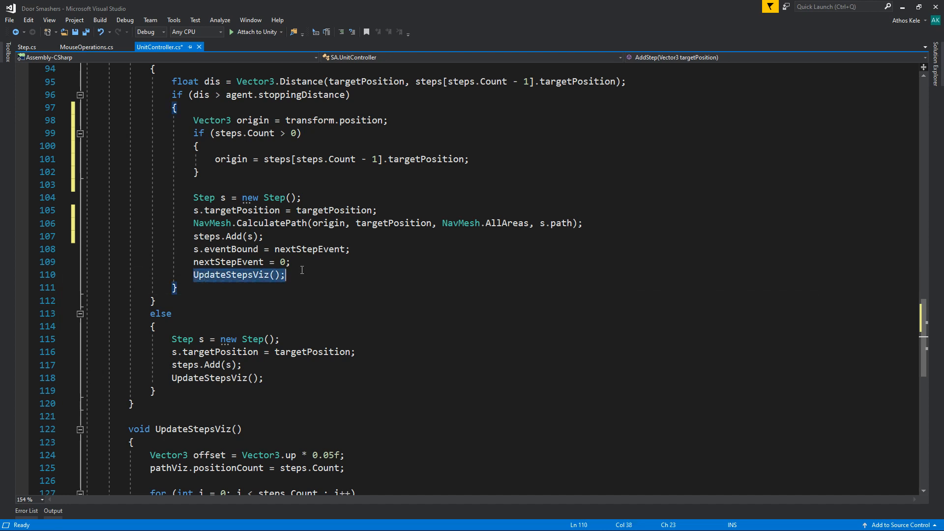
key(Down)
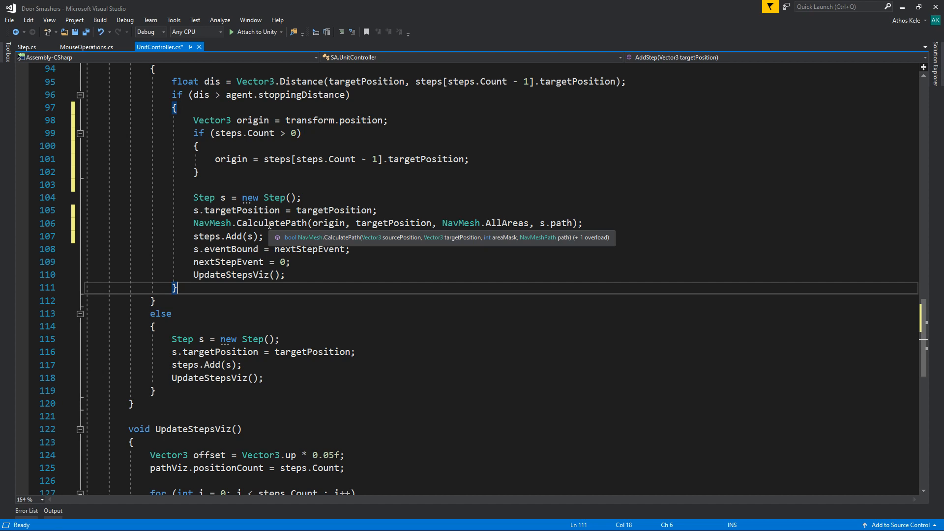
- Wrap the CalculatePath call in 'if ( ... )' with an empty brace block
click(194, 224)
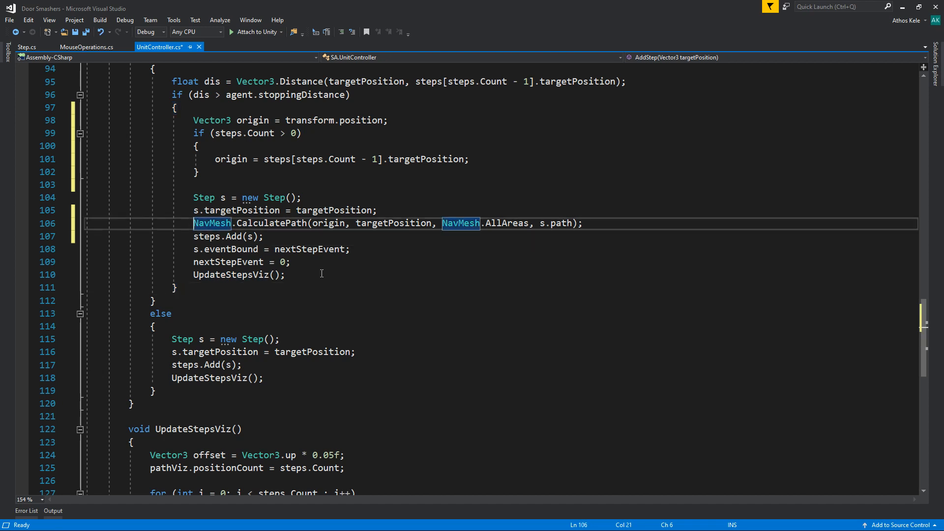
text(if()
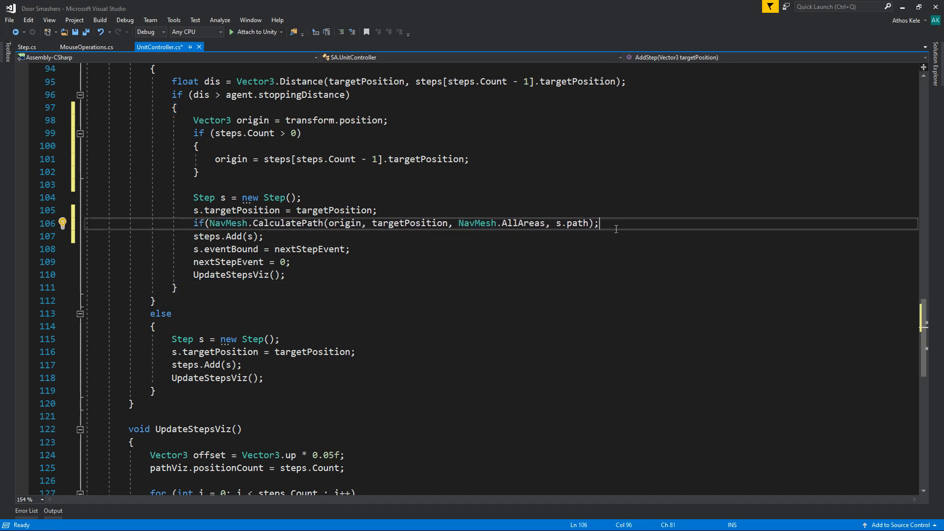
key(BackSpace)
text())
key(Return)
text({)
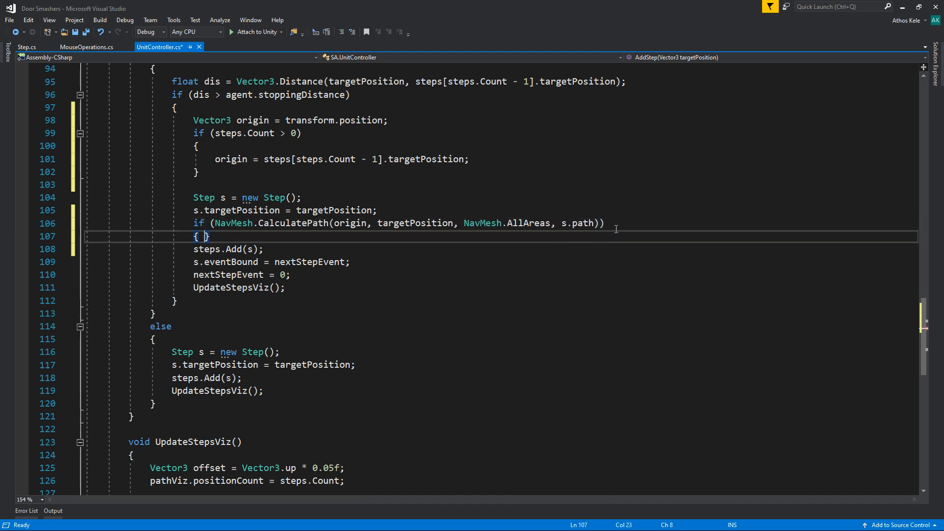
key(Return)
key(Down)
key(Down)
key(Down)
key(Up)
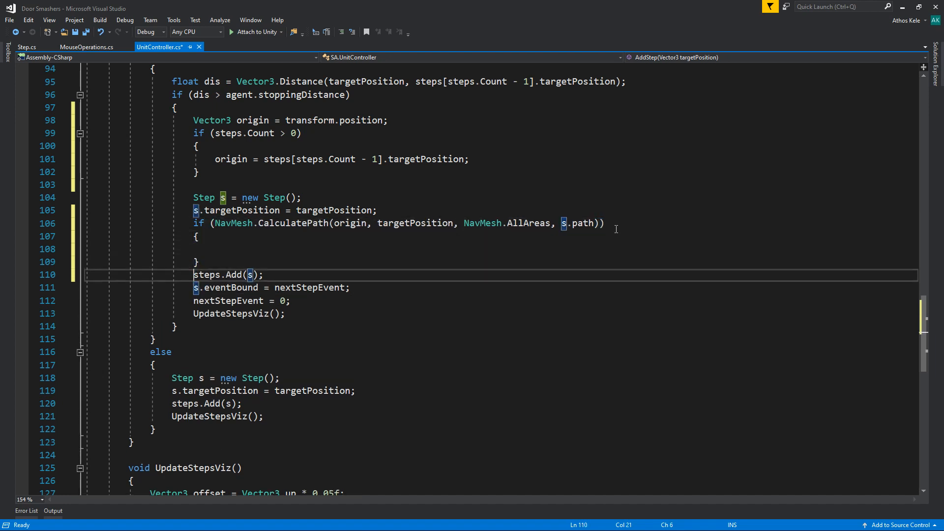
key(Up)
key(Up)
key(Up)
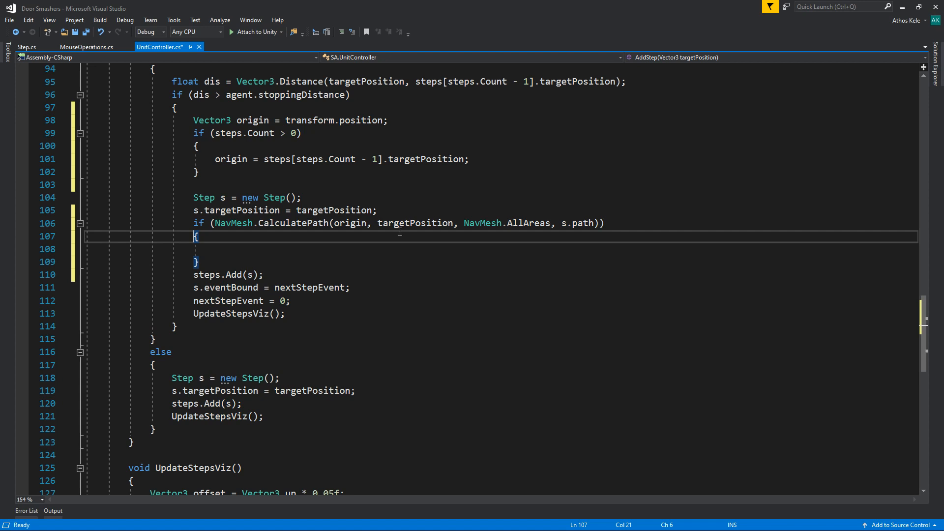
scroll(210, 309, up, 1)
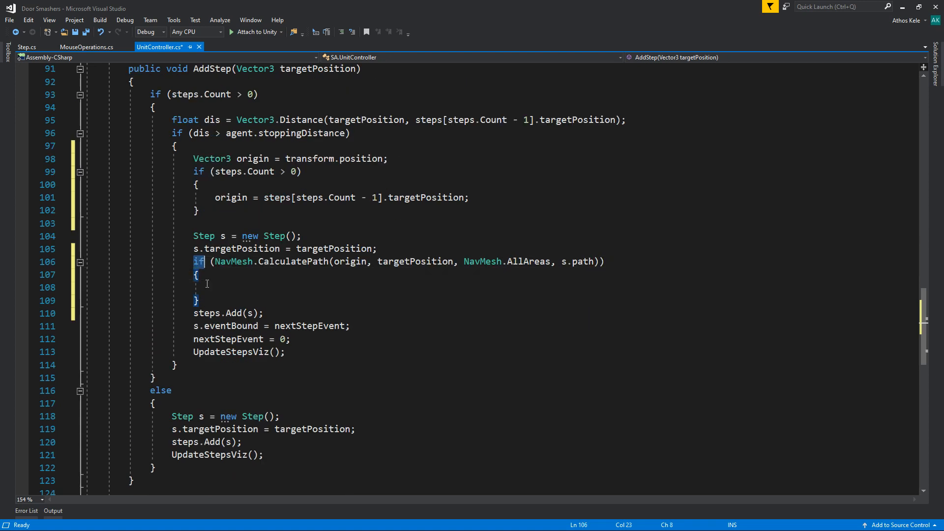
- Move the steps.Add, eventBound, nextStepEvent and UpdateStepsViz lines inside the if block
drag(172, 312, 320, 347)
key(ctrl+x)
click(248, 293)
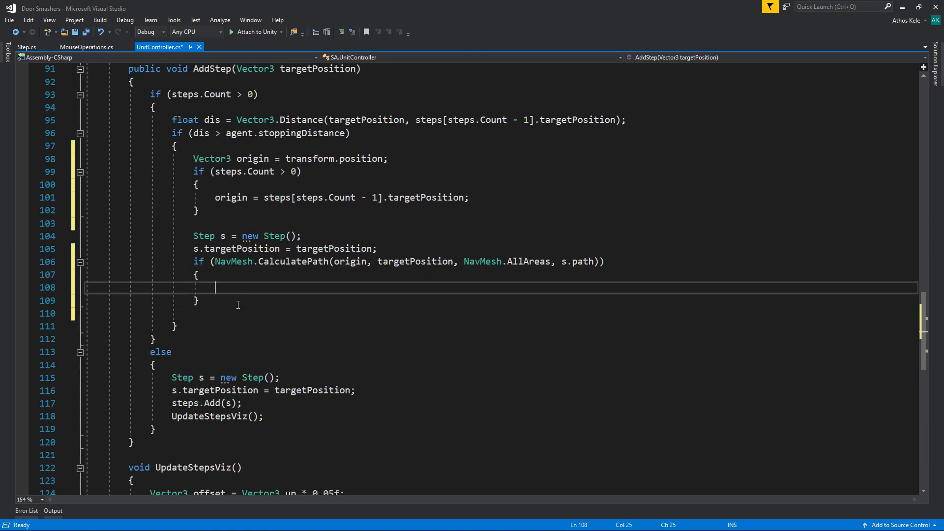
key(ctrl+v)
key(Up)
key(Up)
key(Up)
click(252, 347)
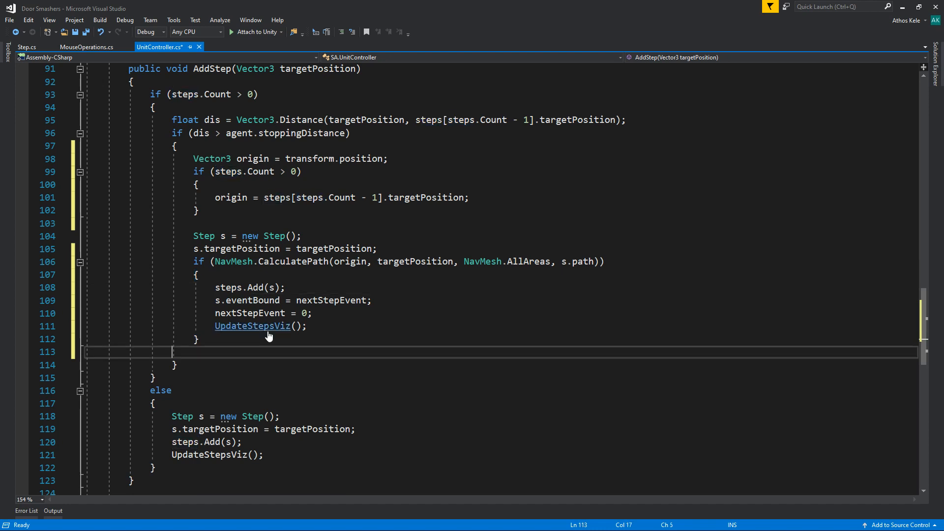
key(BackSpace)
click(248, 328)
scroll(248, 334, down, 5)
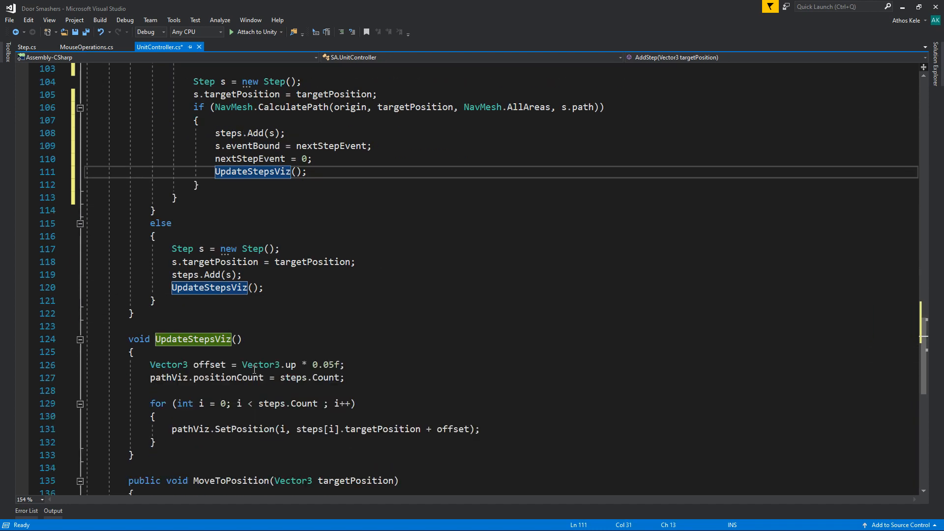
scroll(221, 310, down, 2)
scroll(206, 290, up, 2)
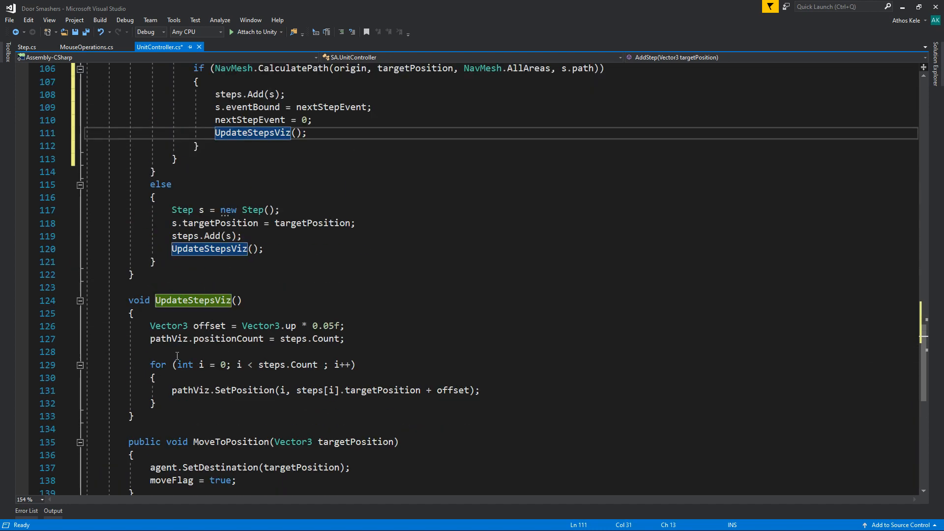
drag(170, 391, 496, 394)
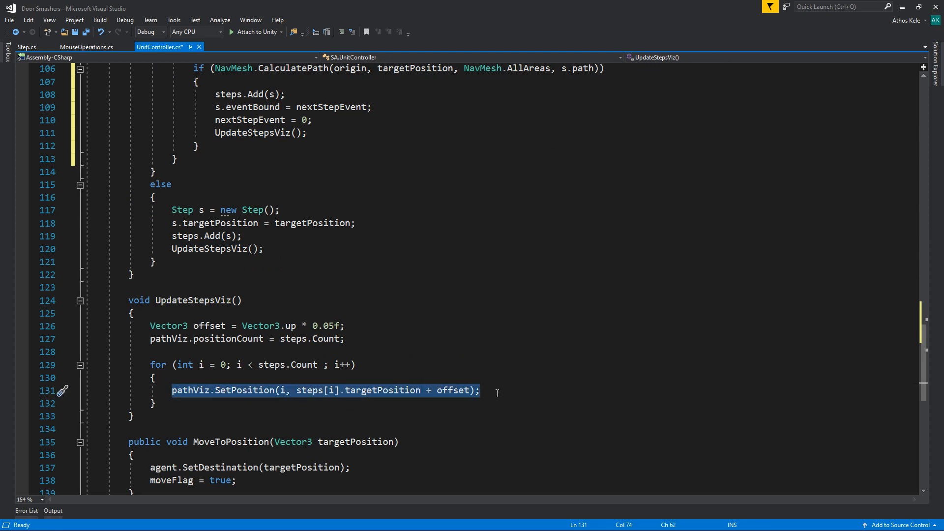
click(238, 390)
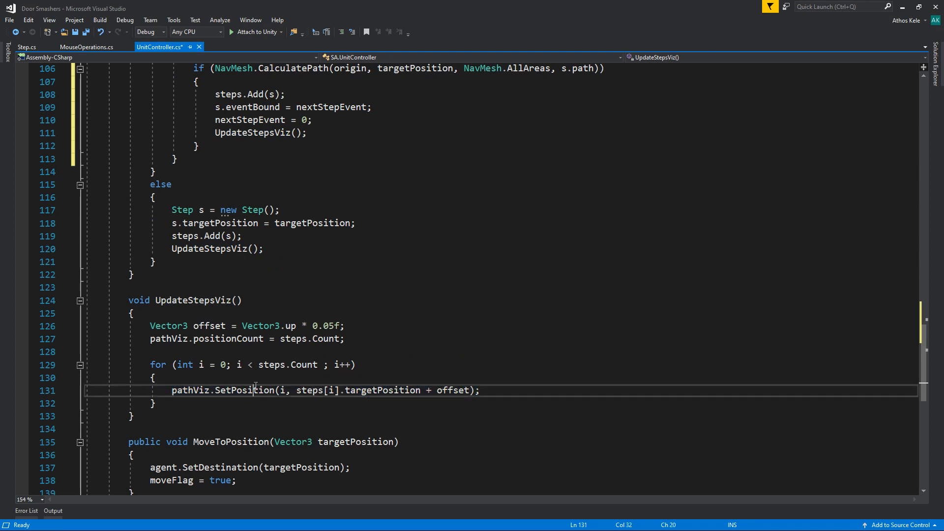
scroll(237, 390, down, 2)
- Insert a nested 'for' loop template inside UpdateStepsViz's step loop, indexed by a
key(Up)
key(Return)
key(Return)
key(Up)
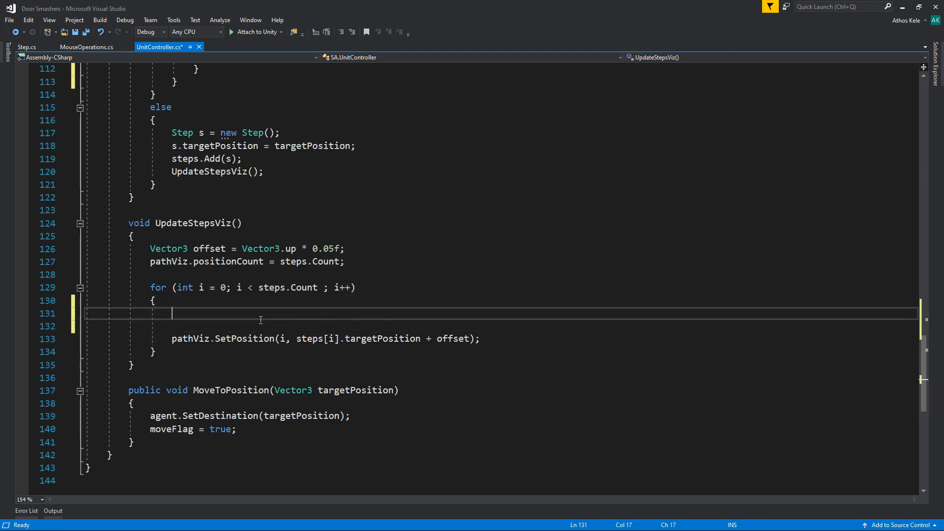
text(for)
key(Tab)
key(Tab)
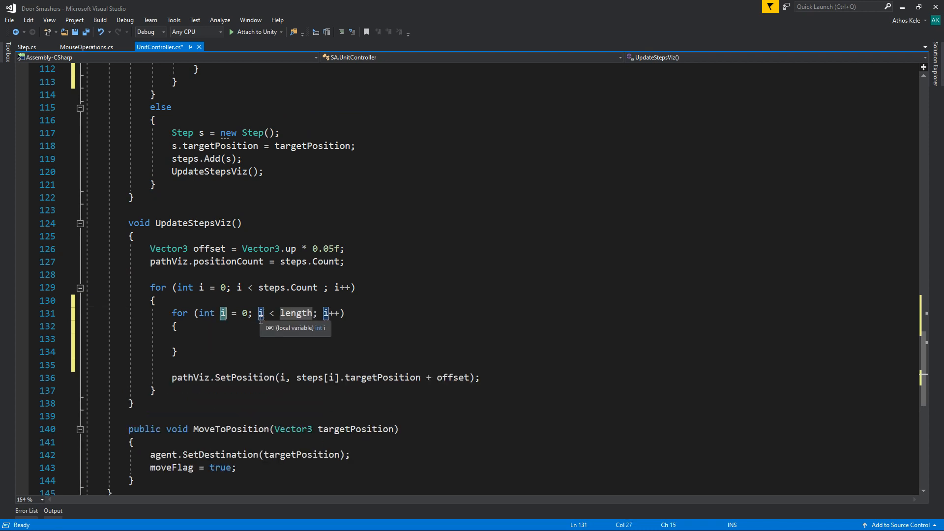
text(a)
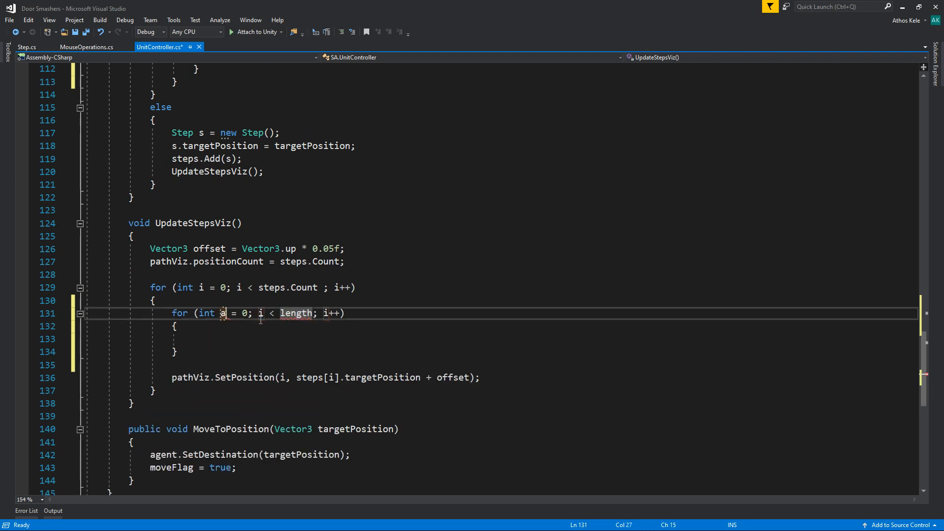
key(Tab)
text(s)
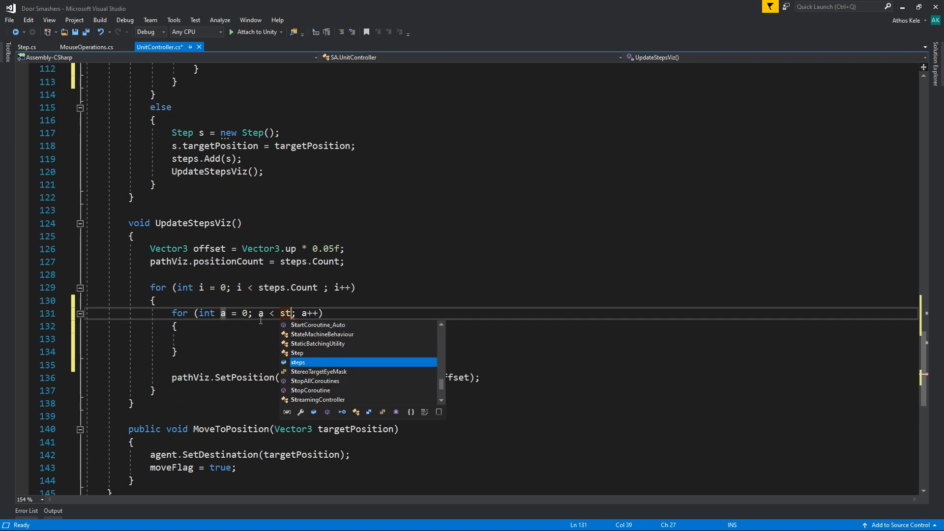
text(tep[i)
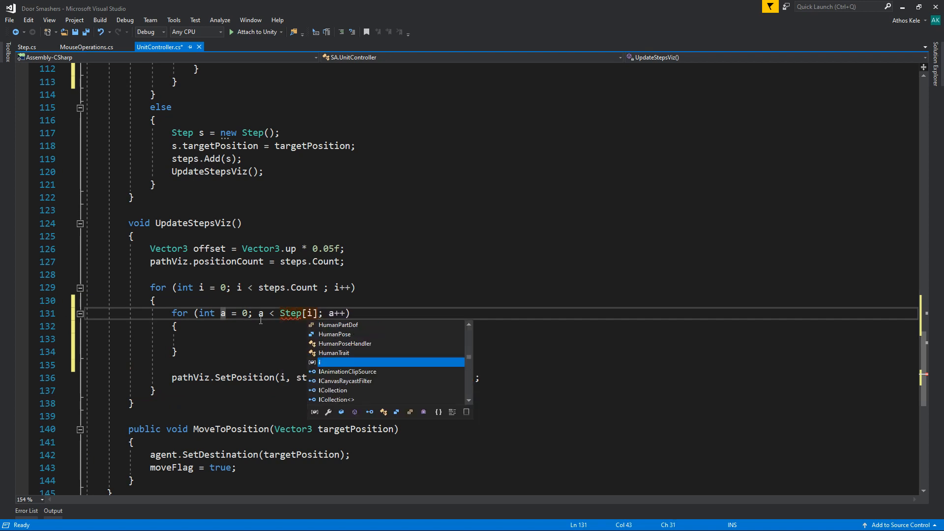
text(].)
- Set the inner loop limit to steps[i].path.corners.Length
key(Left)
key(Left)
key(Left)
key(BackSpace)
key(BackSpace)
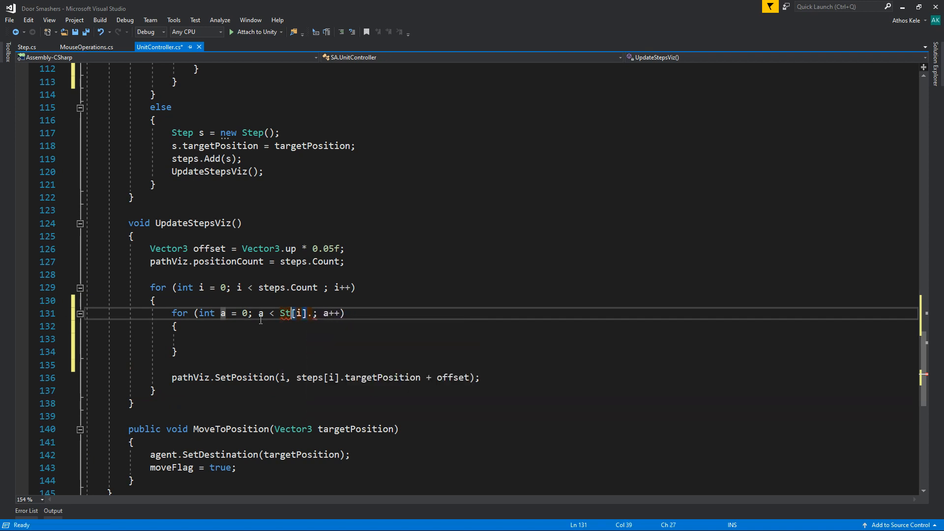
key(BackSpace)
key(BackSpace)
text(ste)
key(Tab)
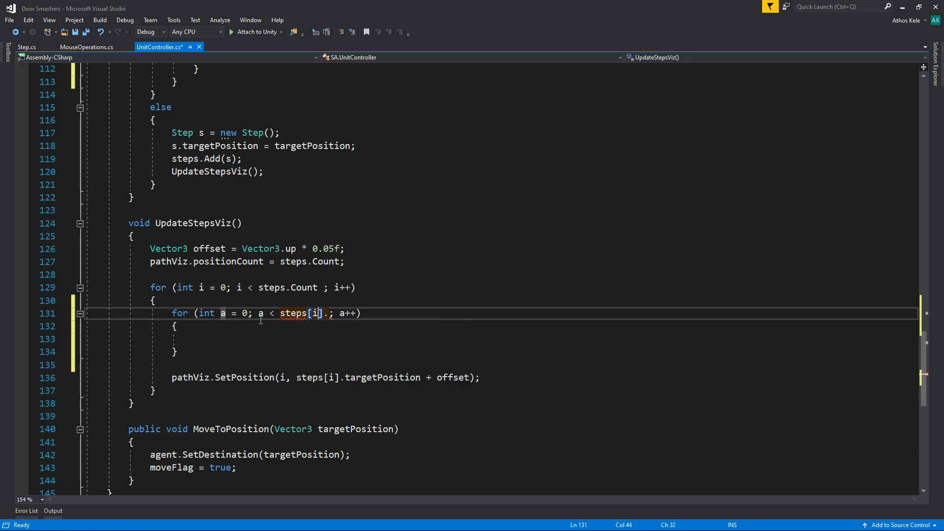
key(Right)
key(Right)
key(Right)
key(Right)
key(ctrl+space)
key(Tab)
text(.co)
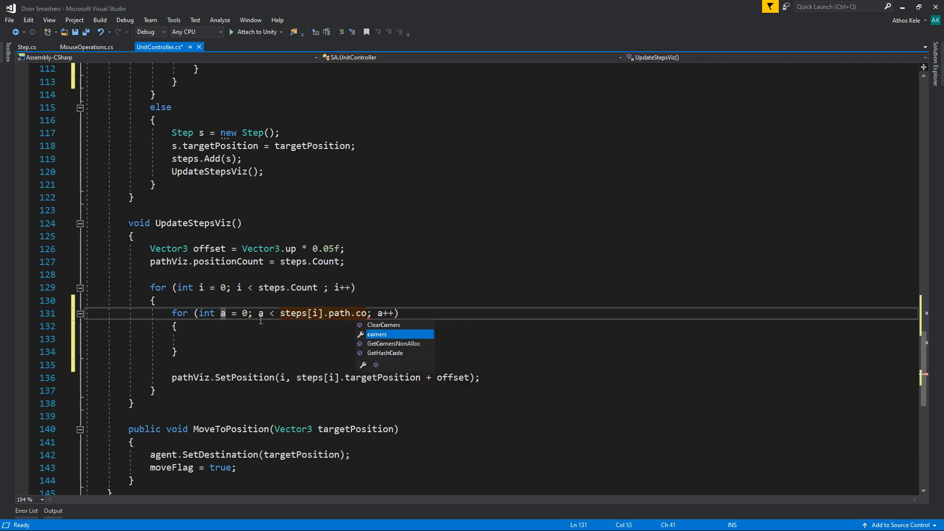
key(Down)
key(Up)
key(Tab)
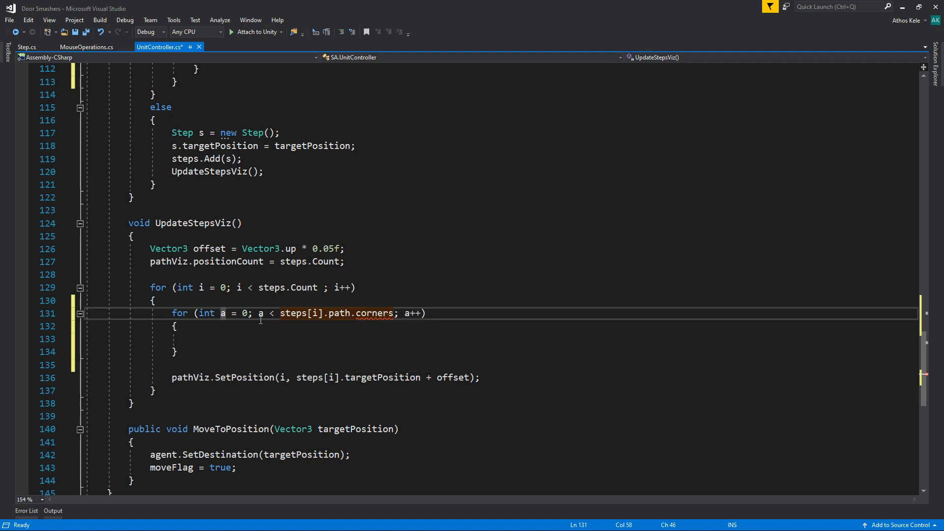
text(.)
key(Tab)
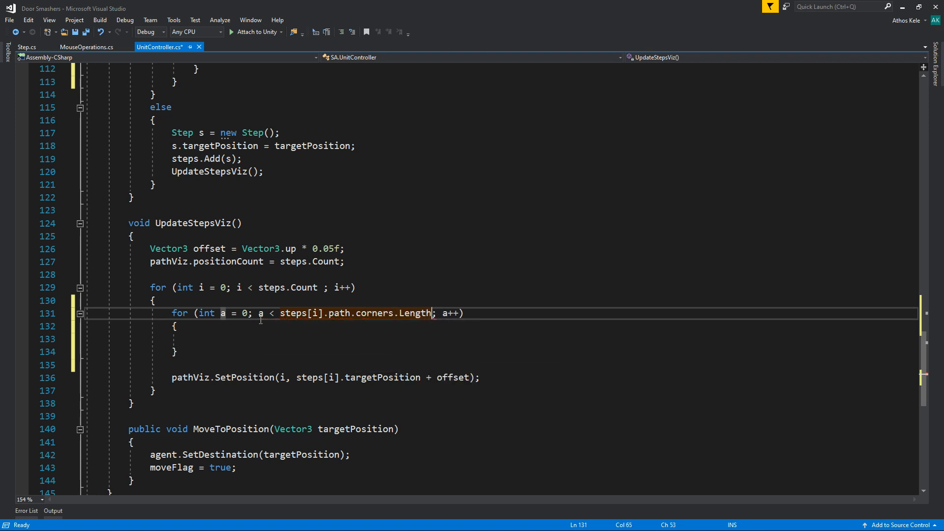
key(Down)
key(Down)
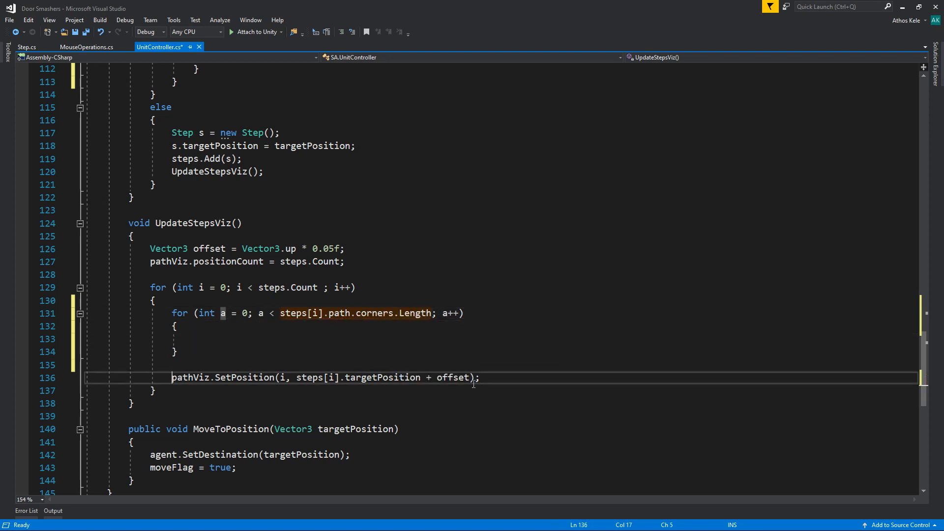
- Move the SetPosition call into the inner loop and clean up blank lines
drag(172, 377, 494, 378)
key(ctrl+x)
click(274, 356)
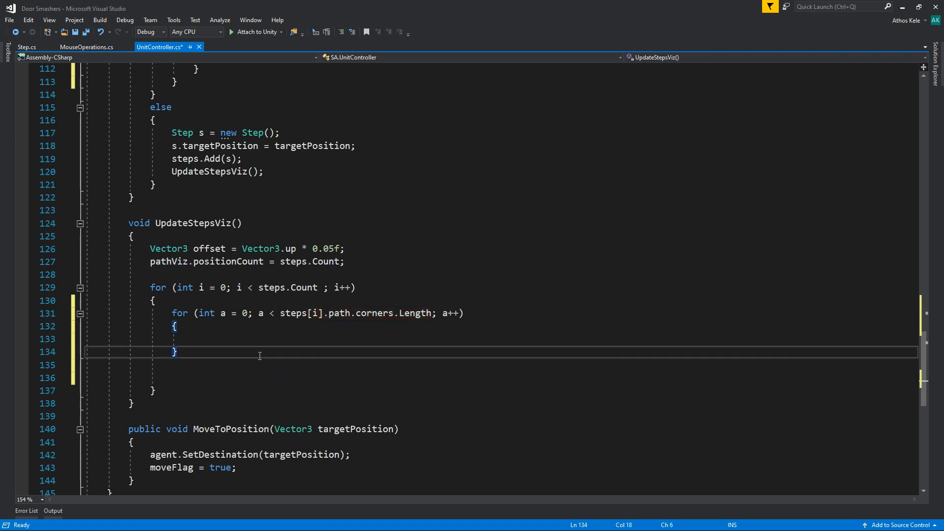
key(Up)
key(ctrl+v)
click(137, 376)
key(BackSpace)
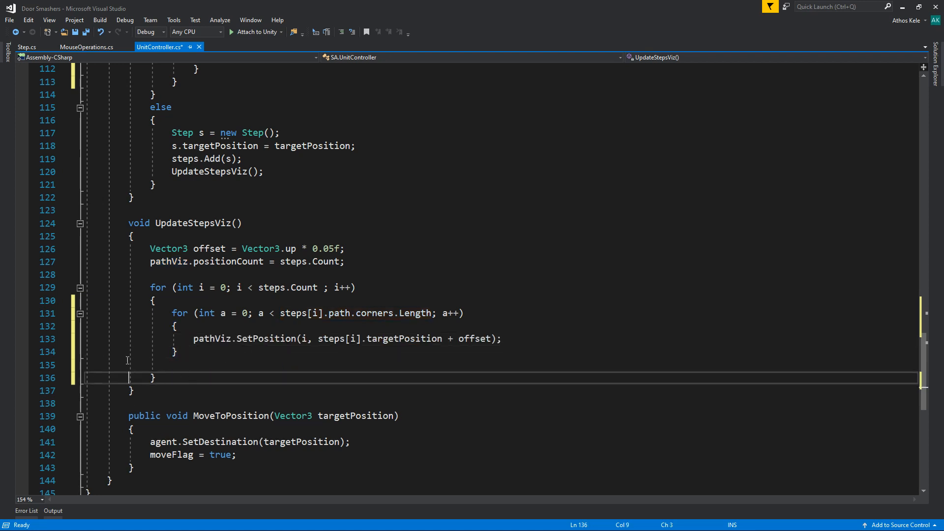
key(BackSpace)
click(316, 358)
scroll(316, 357, down, 1)
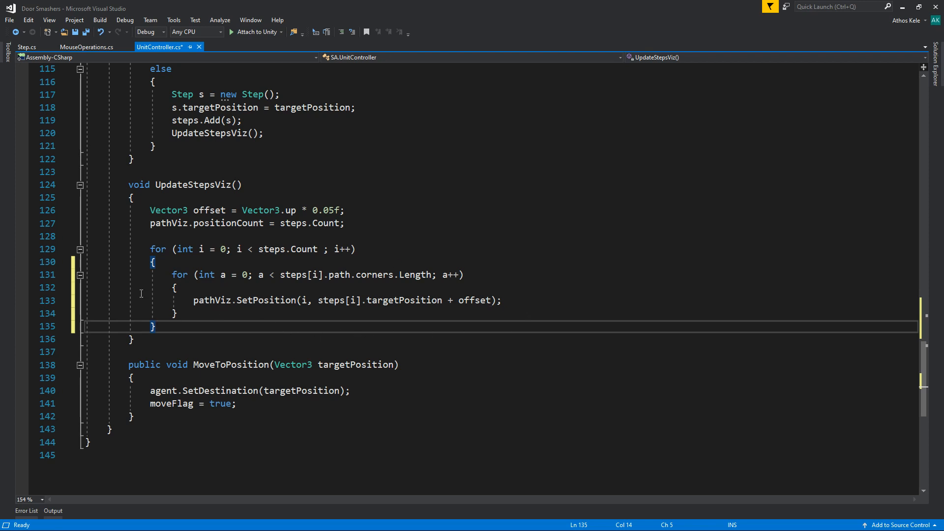
drag(170, 301, 538, 300)
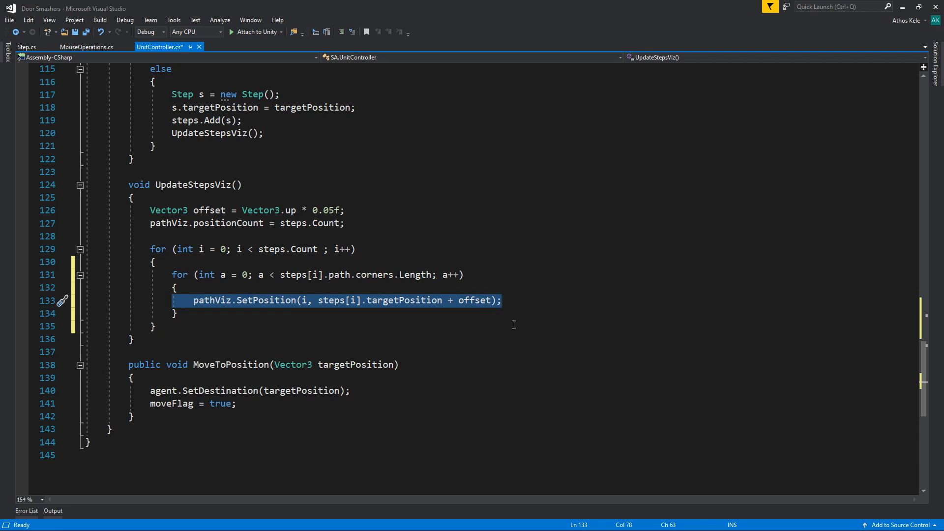
click(180, 321)
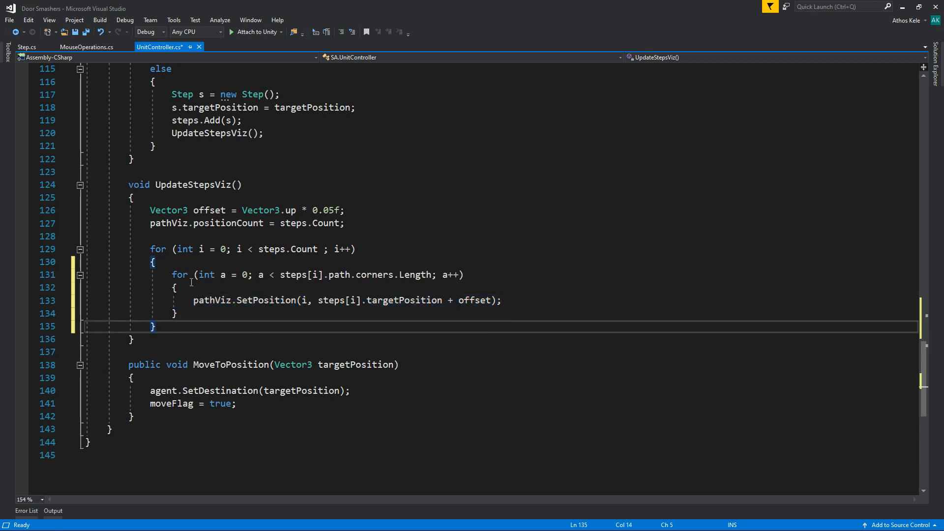
drag(194, 300, 502, 300)
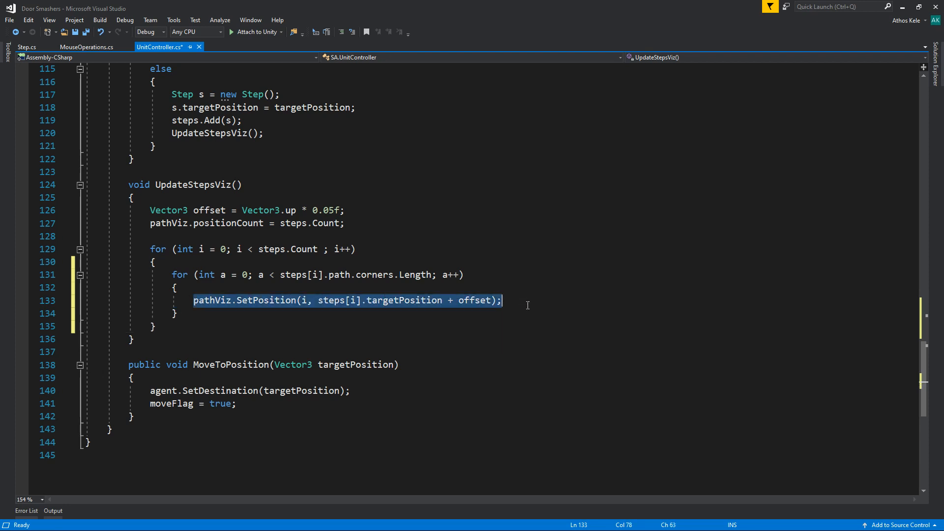
scroll(343, 333, up, 1)
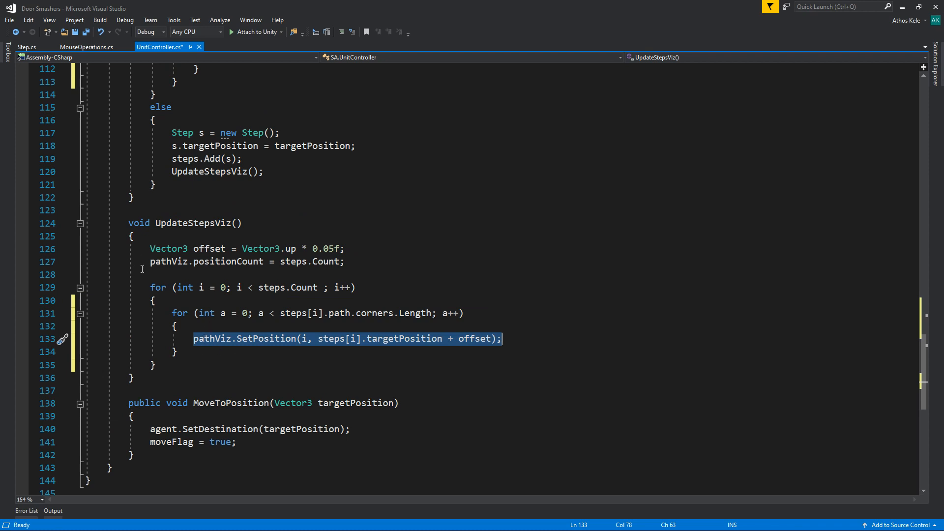
drag(142, 269, 363, 264)
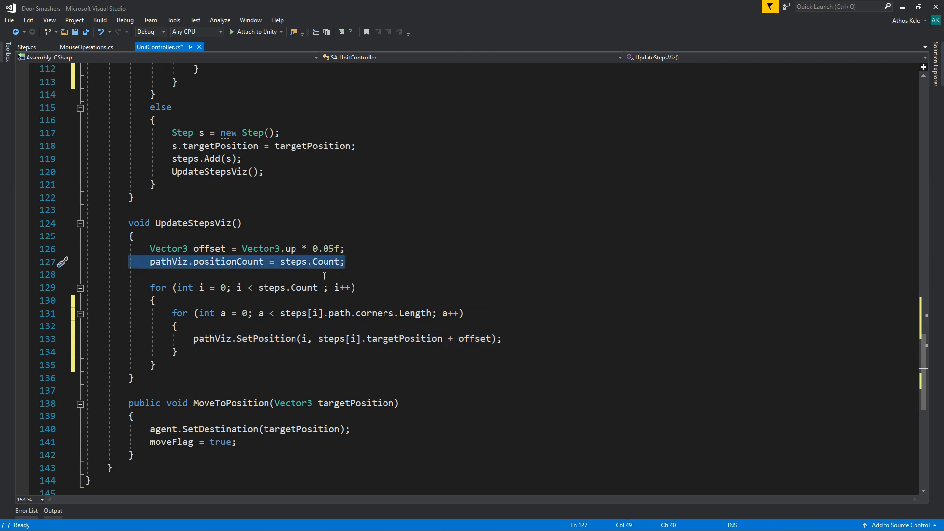
click(344, 265)
- Comment out the SetPosition statement and open a new line above it
key(Return)
key(Return)
text(K)
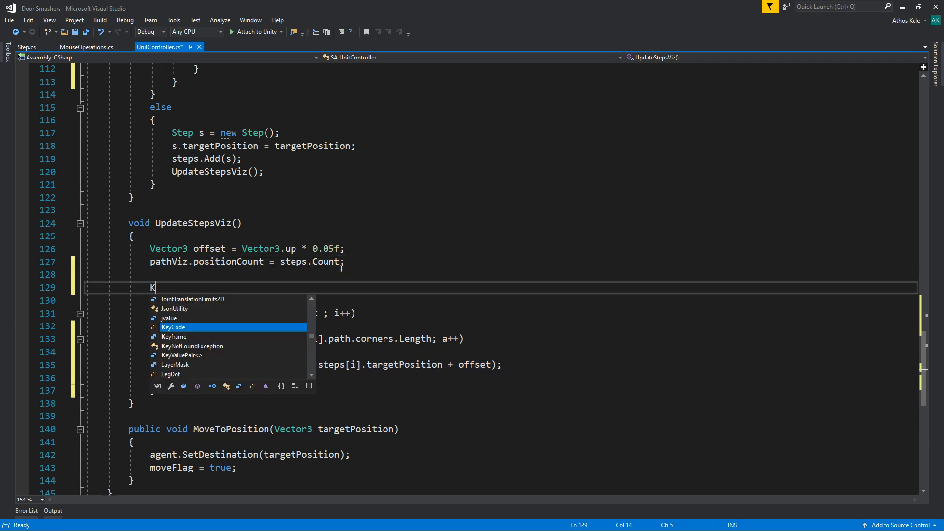
key(BackSpace)
text(List<Ve)
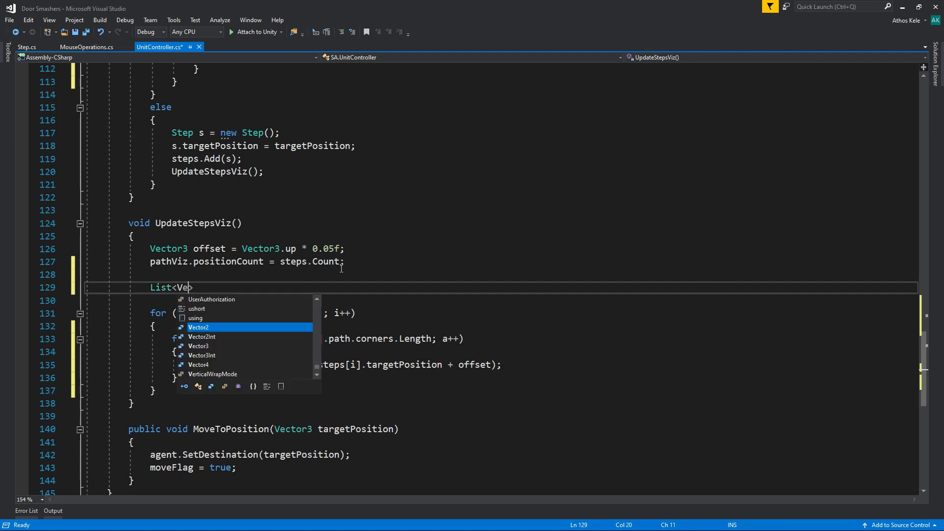
text(ctor3> po)
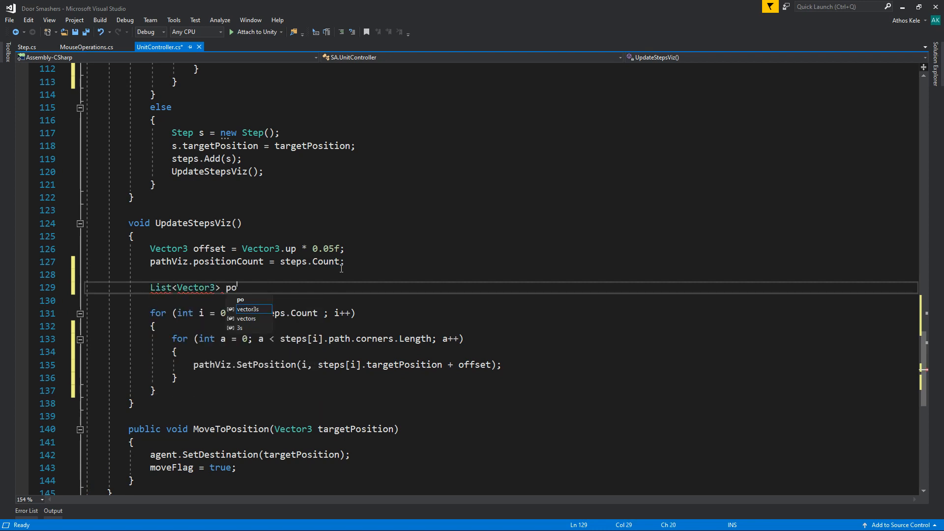
text(sitions = new List<Vector3>()
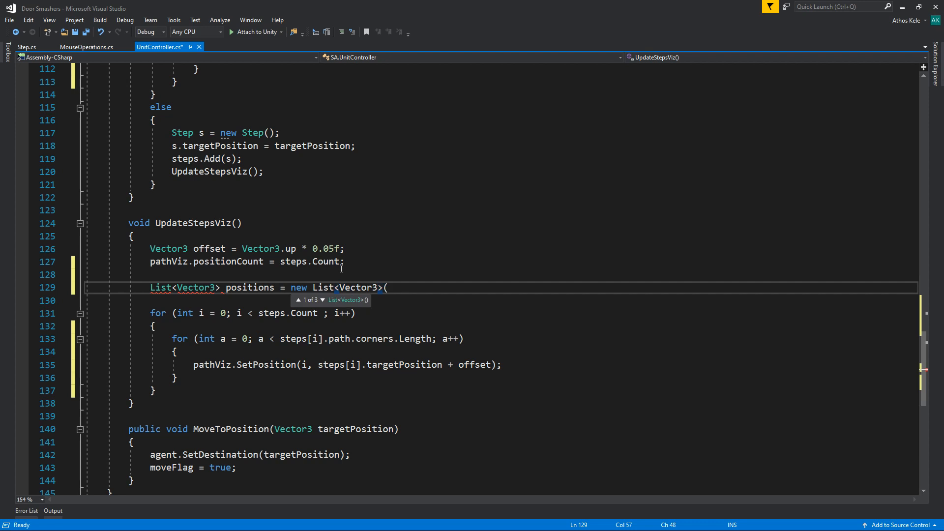
text();)
double_click(251, 287)
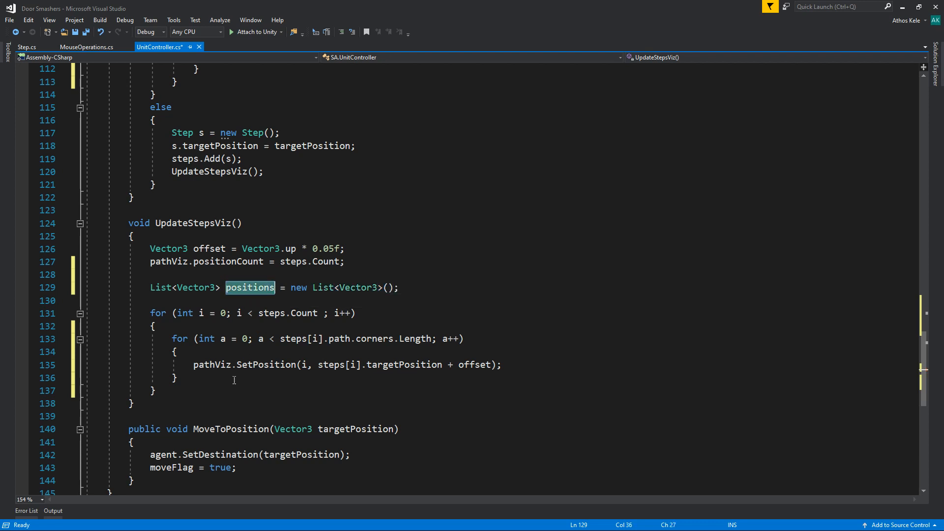
click(200, 369)
key(ctrl+k)
key(ctrl+c)
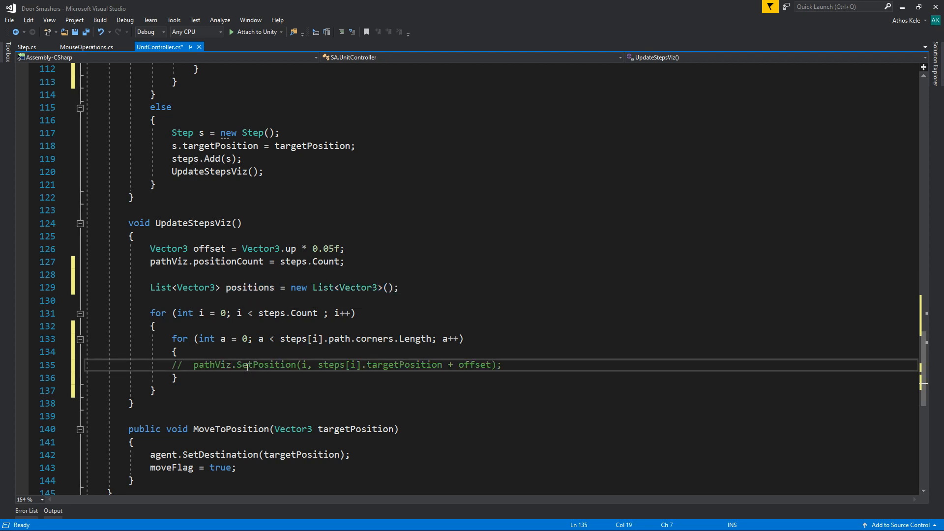
key(ctrl+Return)
text(ons)
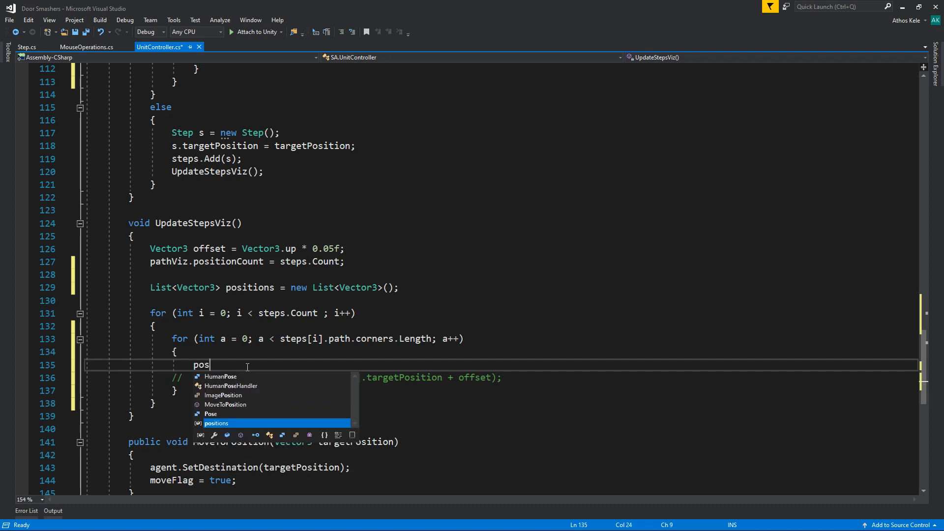
text(.Add(st)
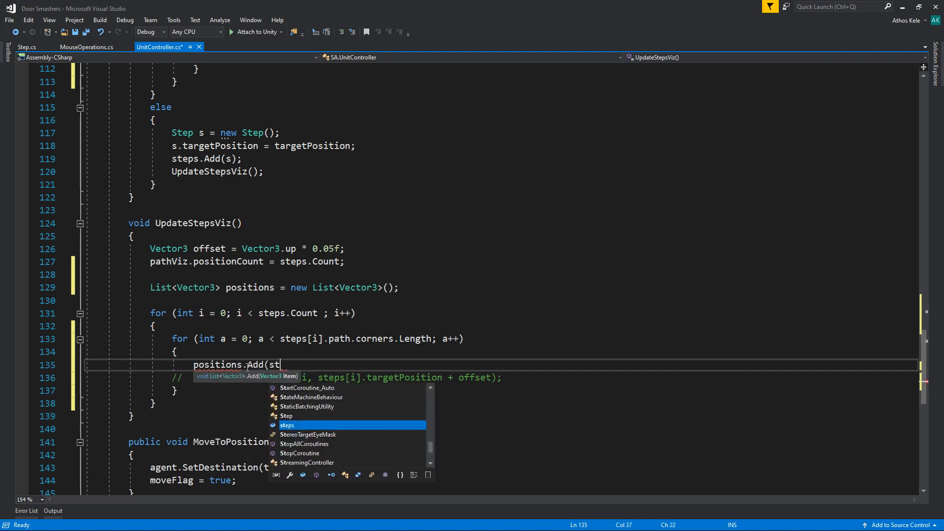
text(eps[i].)
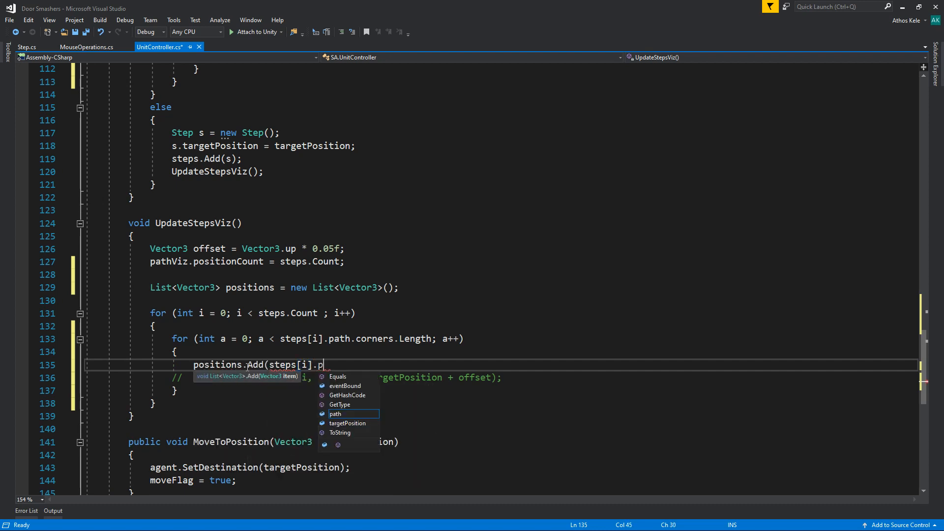
text(path.corners[)
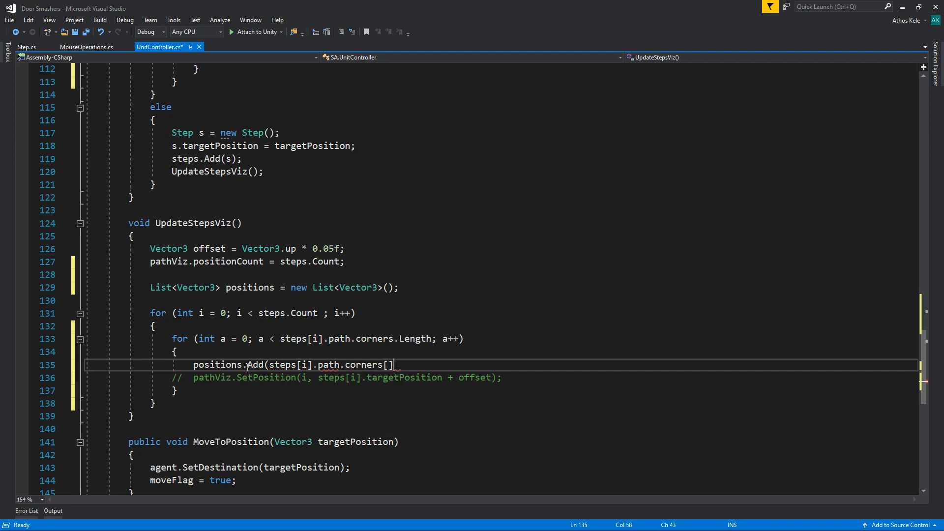
text(a].)
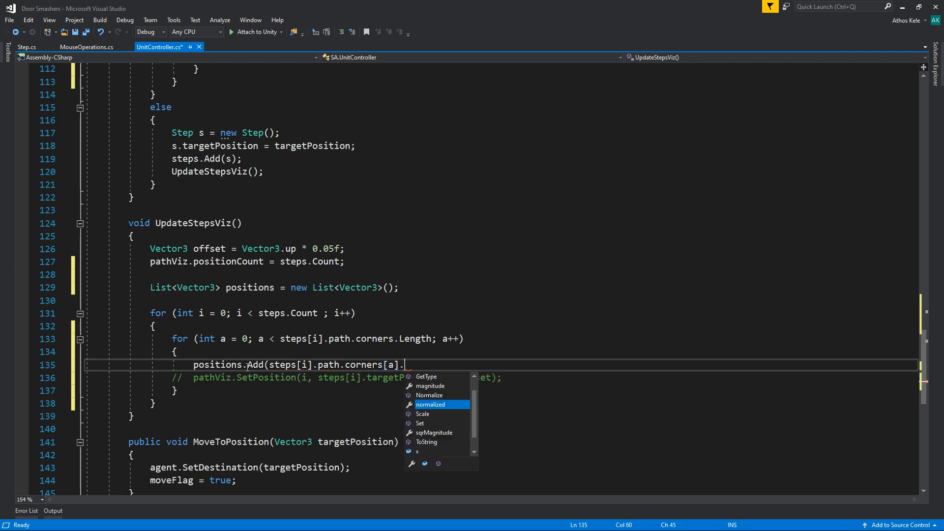
text(p)
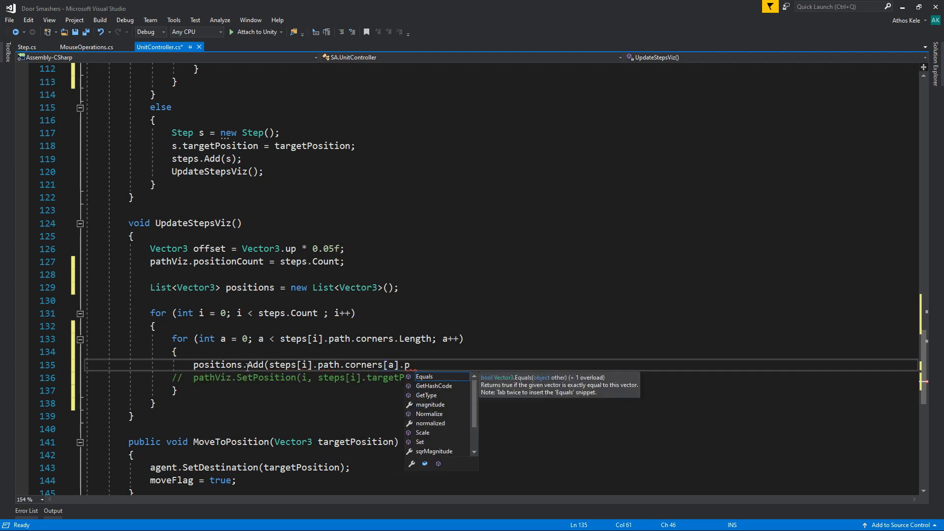
- Write 'positions.Add(steps[i].path.corners[a]);' in the inner loop
key(BackSpace)
key(Down)
key(Down)
key(Down)
key(Down)
key(Down)
key(Down)
key(Down)
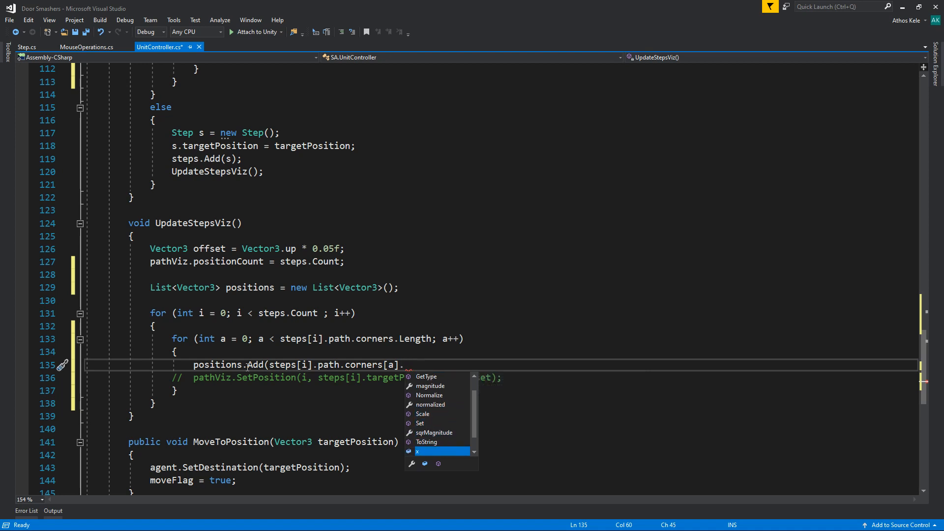
key(Down)
key(Up)
key(Up)
key(Up)
key(Up)
key(Up)
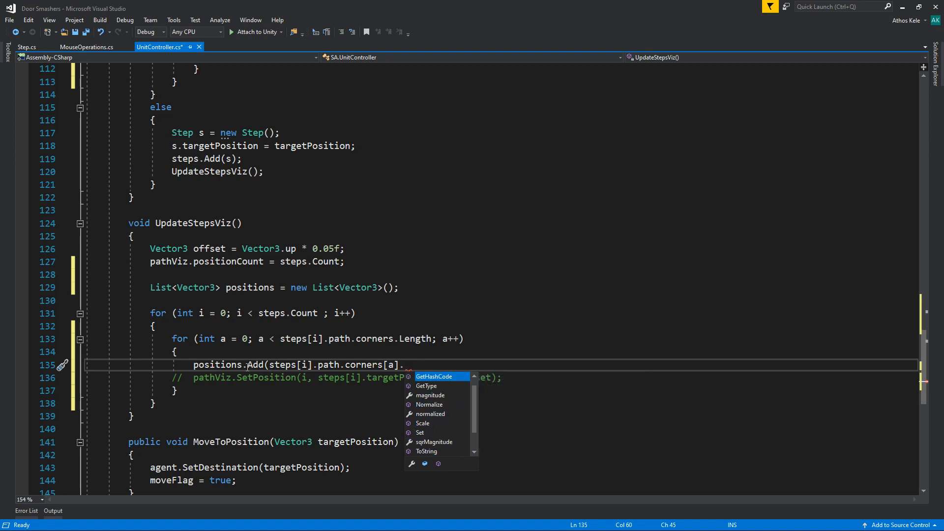
key(Up)
key(Down)
key(Down)
key(Down)
key(Down)
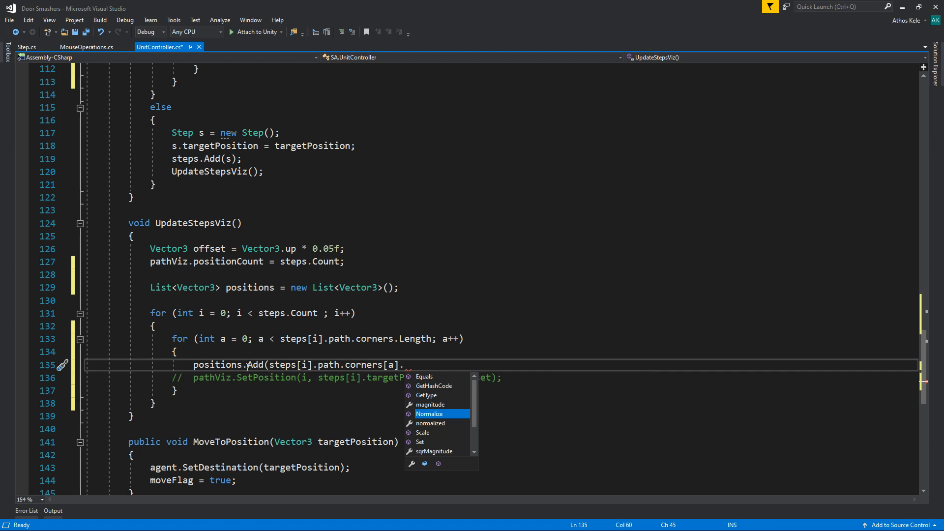
key(Down)
key(Down)
key(Down)
key(Down)
key(Up)
key(Up)
key(Down)
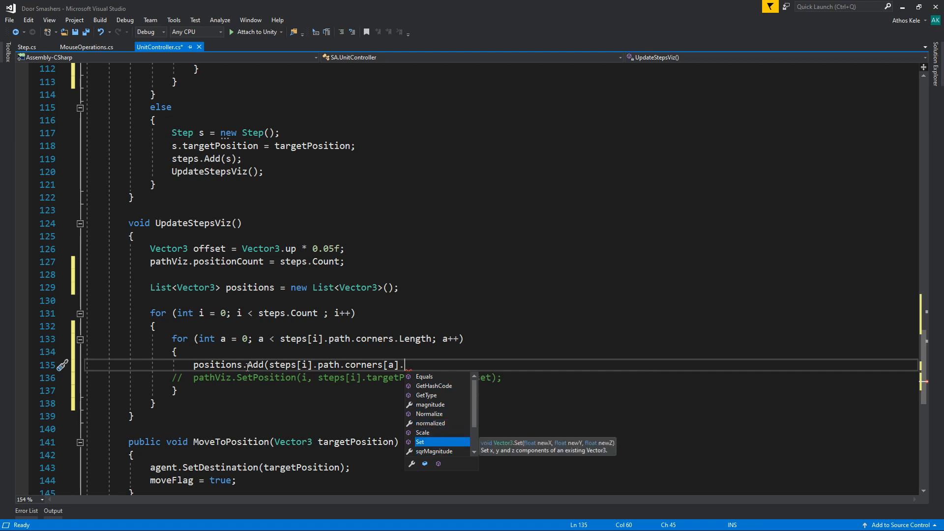
key(Down)
key(Down)
key(Down)
key(Down)
key(Down)
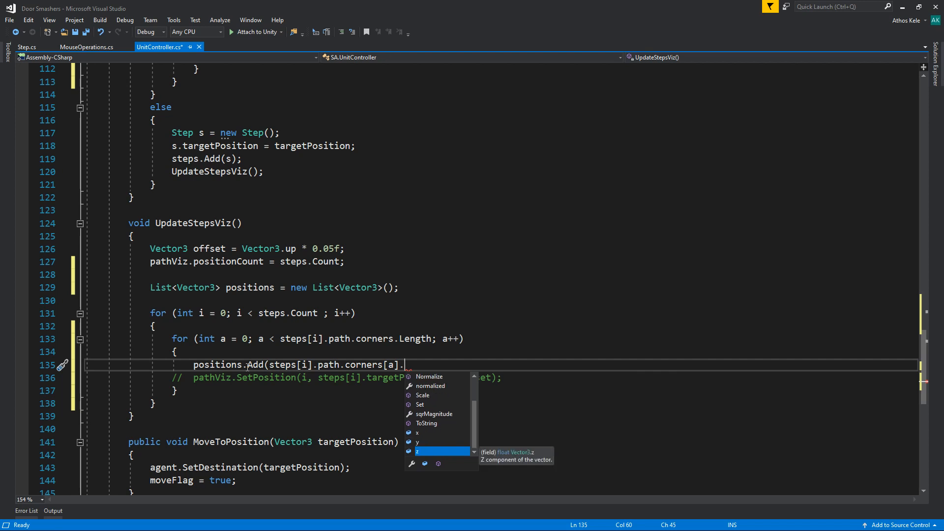
key(BackSpace)
text();)
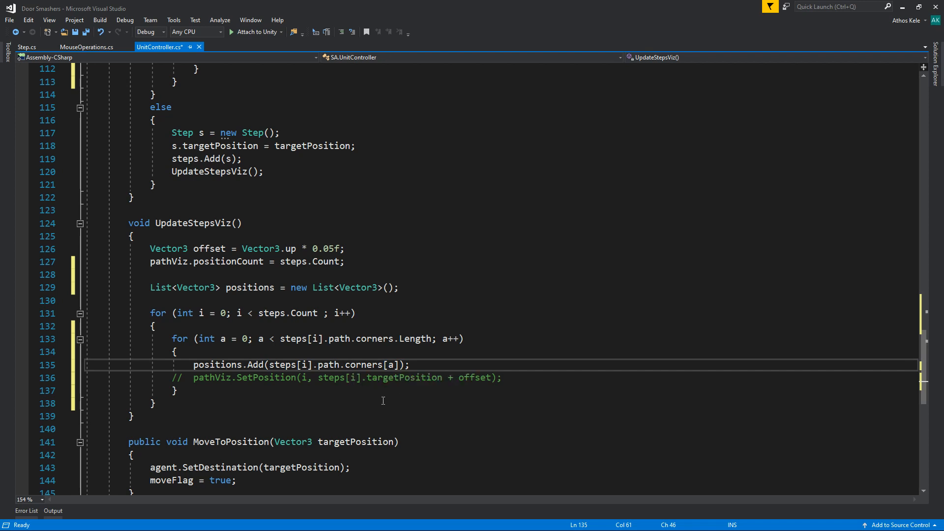
scroll(399, 389, down, 1)
click(179, 367)
key(Up)
key(Up)
- Add a for loop over positions.Count calling pathViz.SetPosition(i, positions[i] + offset)
click(179, 367)
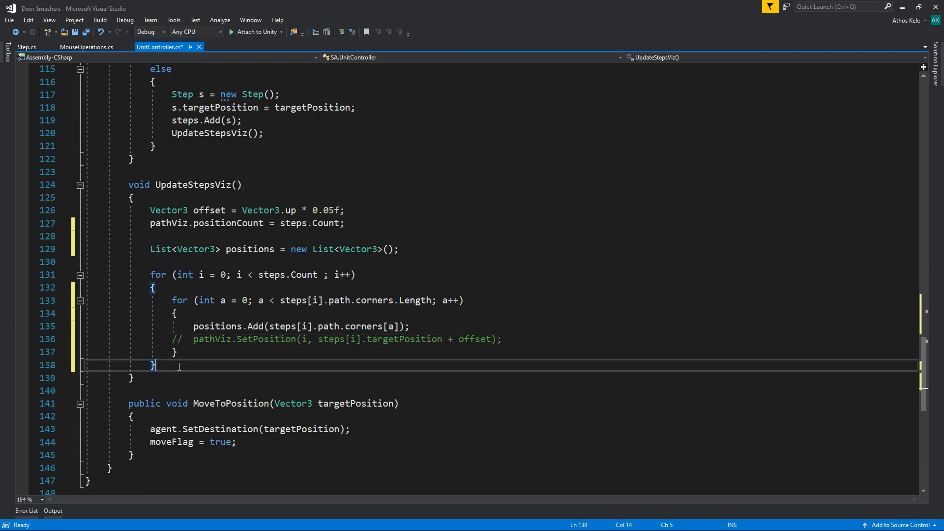
key(Return)
key(Return)
text(for)
key(Tab)
key(Tab)
key(Tab)
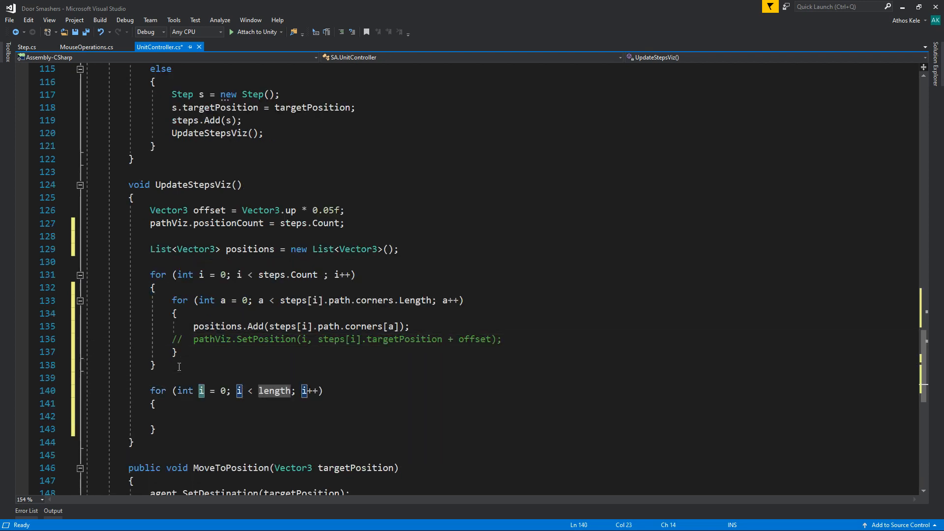
text(po)
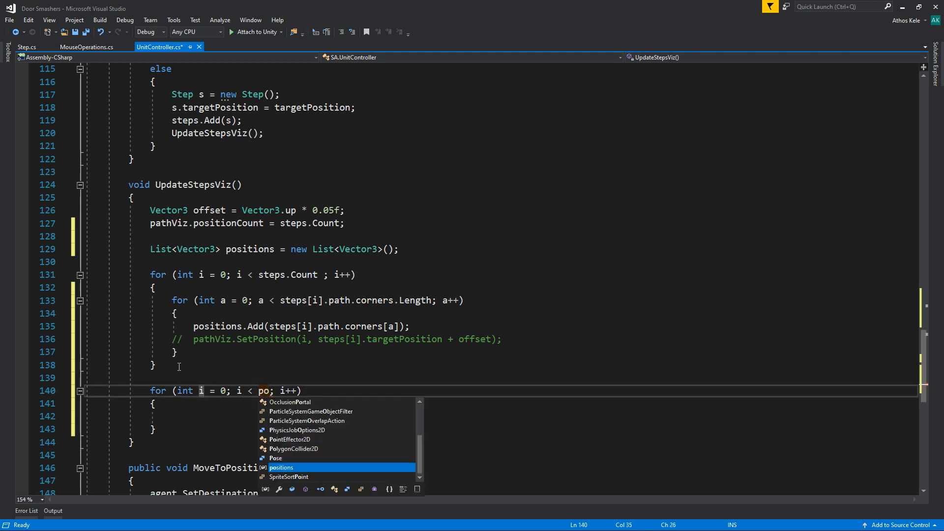
text(.co)
key(Tab)
scroll(203, 277, down, 1)
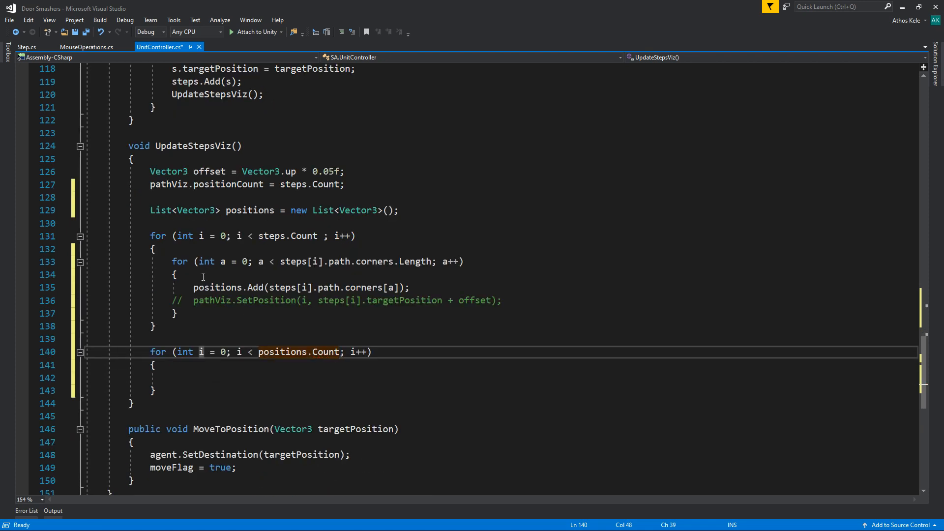
drag(194, 302, 504, 302)
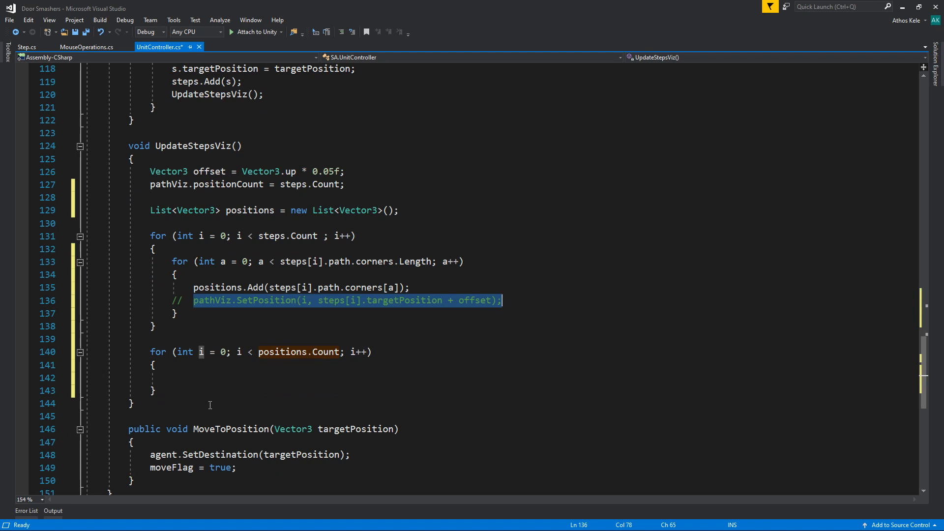
click(185, 389)
key(Up)
key(ctrl+v)
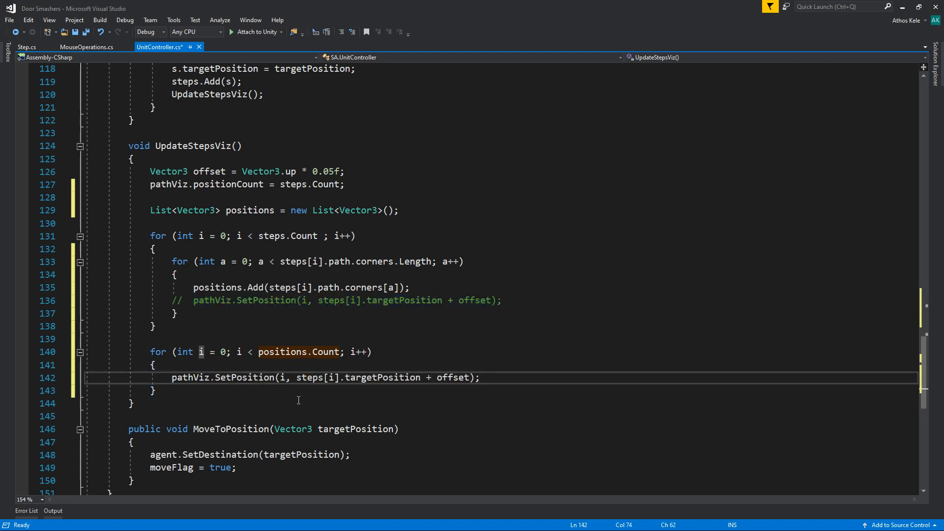
click(274, 352)
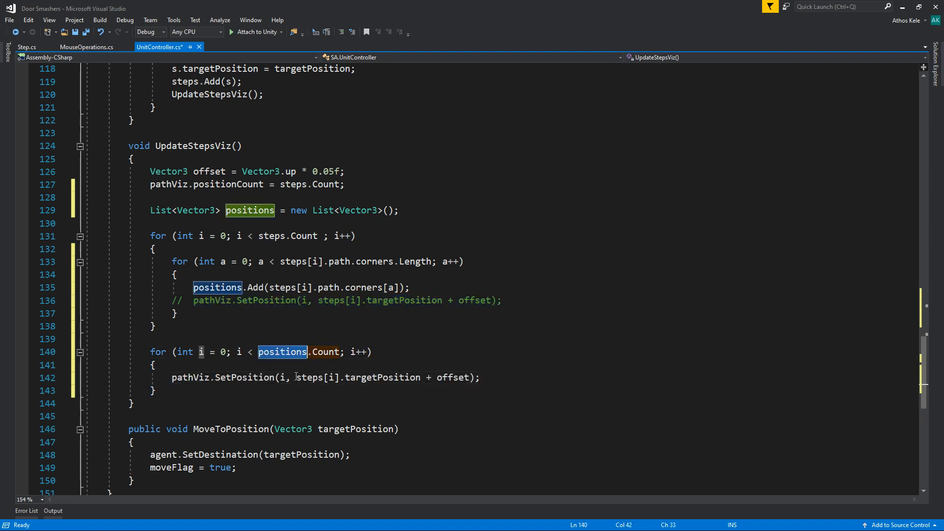
drag(297, 377, 422, 377)
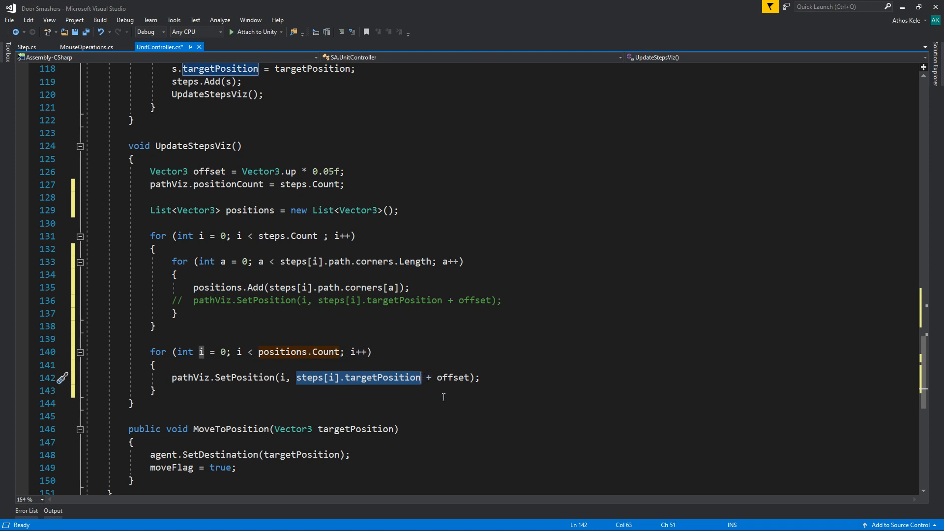
text(positions[i)
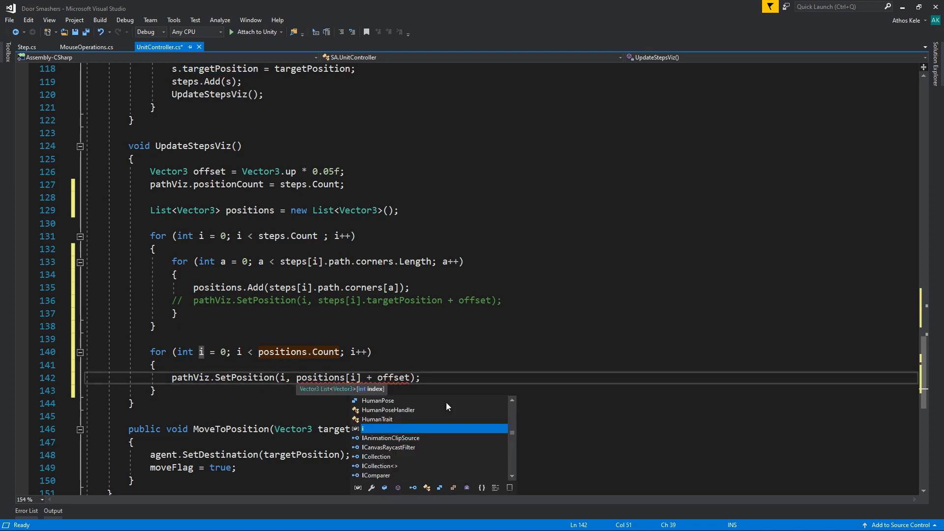
click(432, 376)
- Move the point-count assignment above the new loop as pathViz.positionCount = positions.Count and save
click(229, 210)
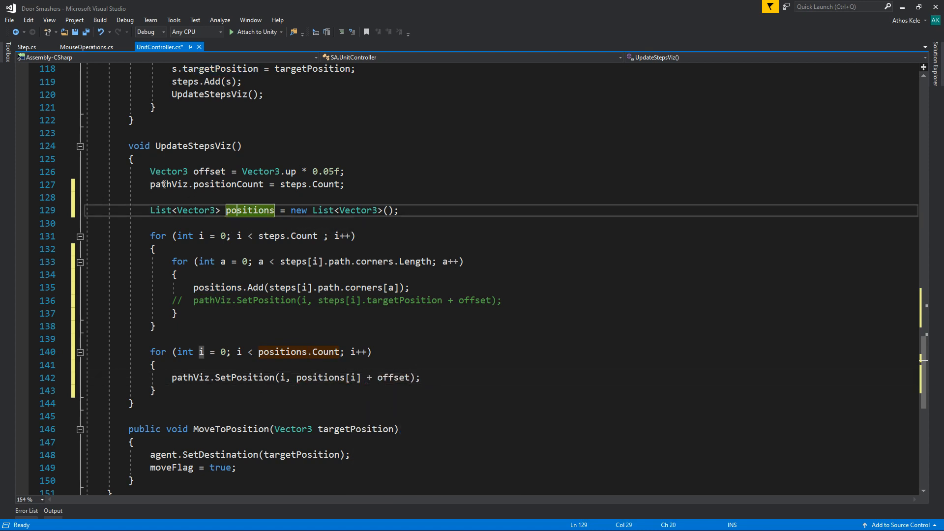
click(382, 188)
key(shift+Home)
key(ctrl+x)
click(247, 339)
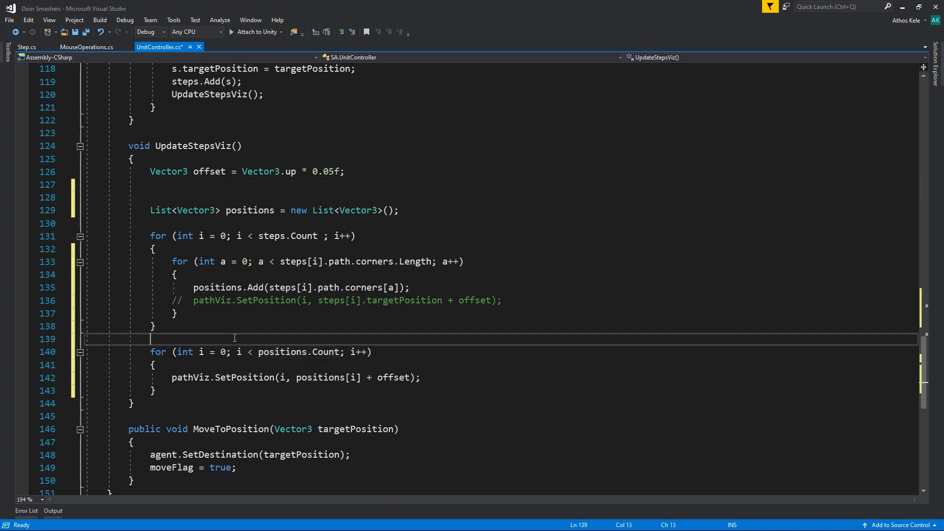
key(ctrl+v)
key(ctrl+Return)
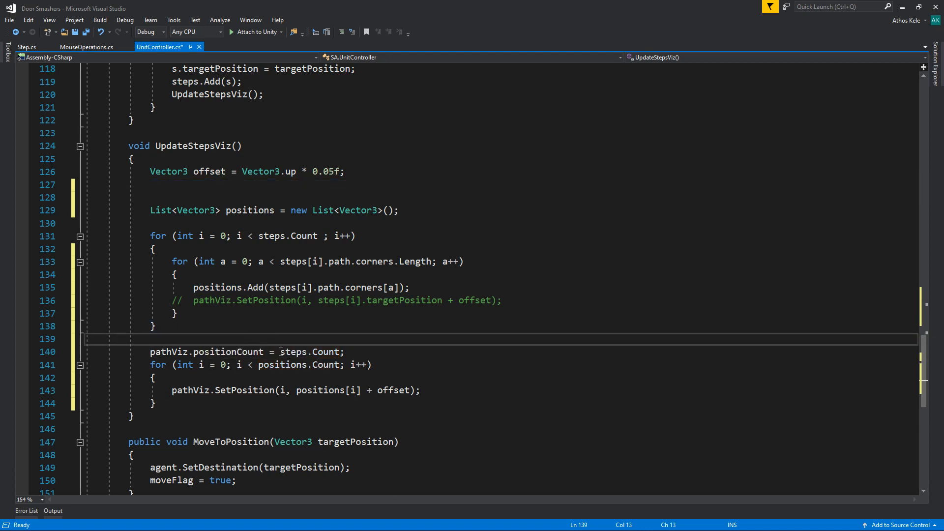
drag(280, 352, 339, 352)
text(po)
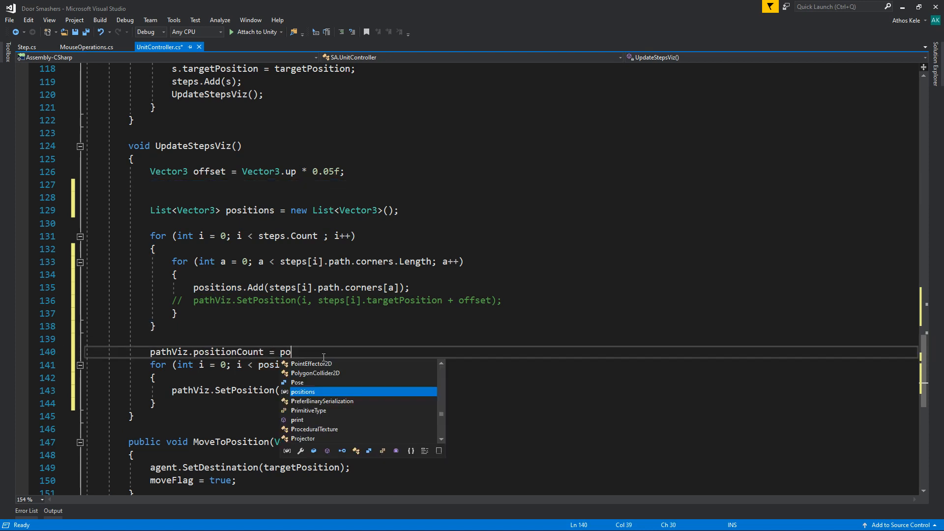
text(sitions.c;)
key(ctrl+s)
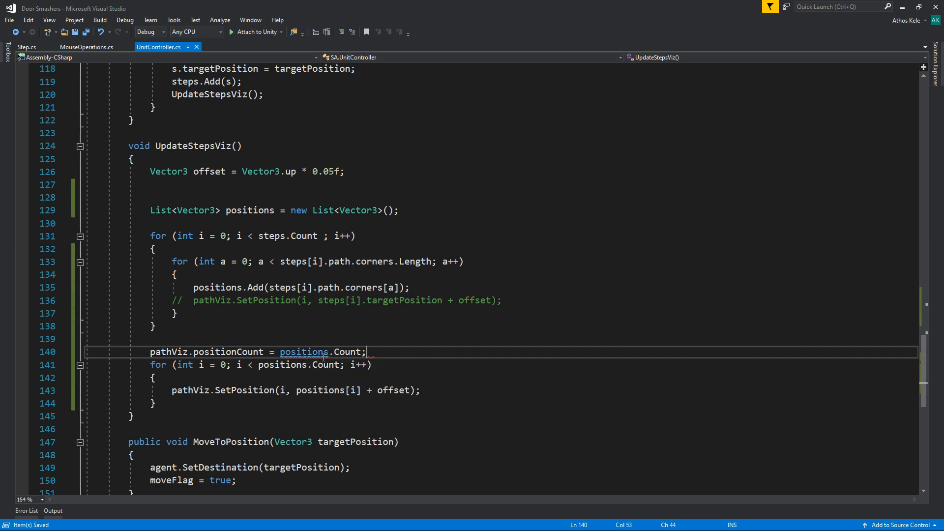
click(156, 189)
key(Delete)
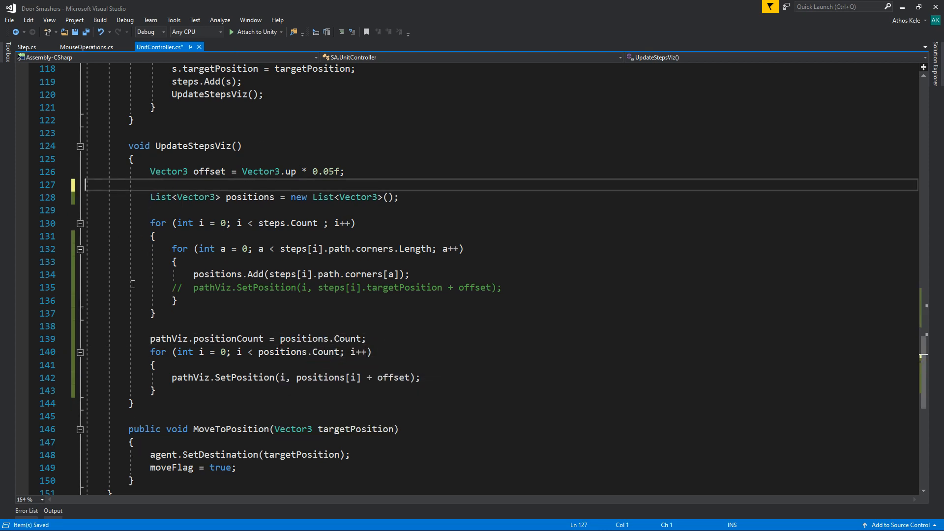
- Delete the old commented-out SetPosition line and save the file
click(105, 296)
key(shift+Up)
key(Delete)
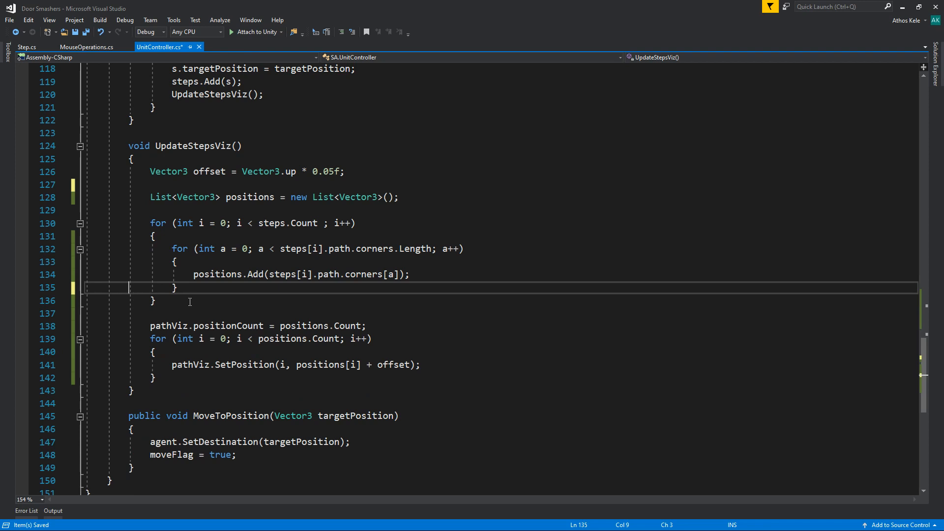
key(Down)
key(End)
key(ctrl+s)
double_click(291, 171)
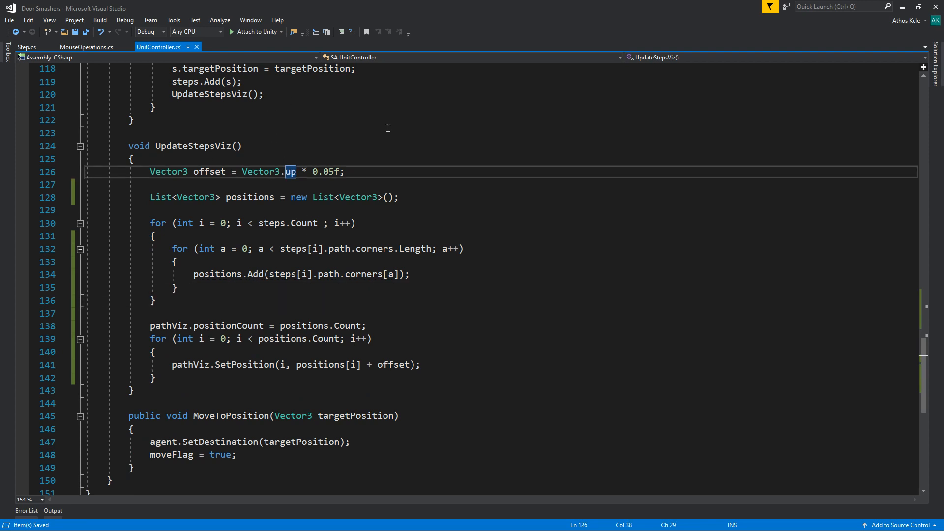
scroll(350, 271, up, 1)
scroll(361, 189, up, 4)
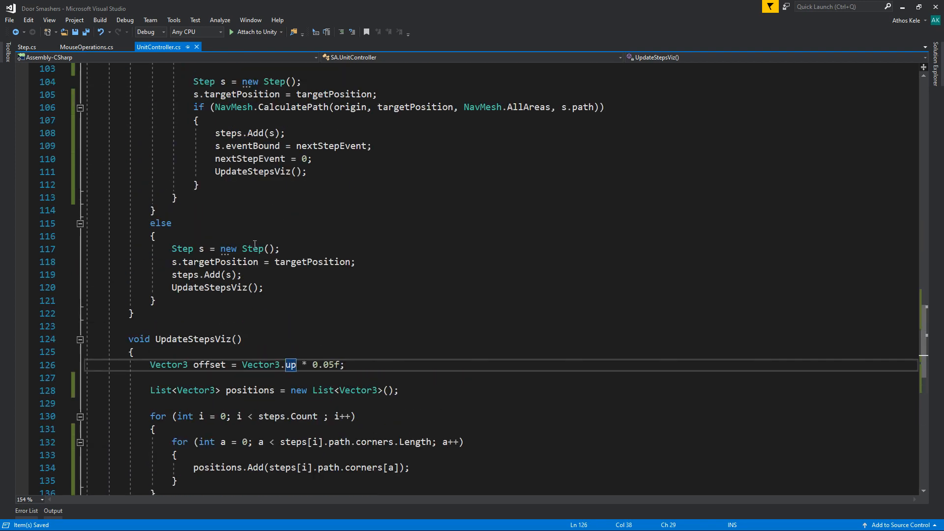
scroll(406, 290, down, 4)
scroll(347, 288, up, 7)
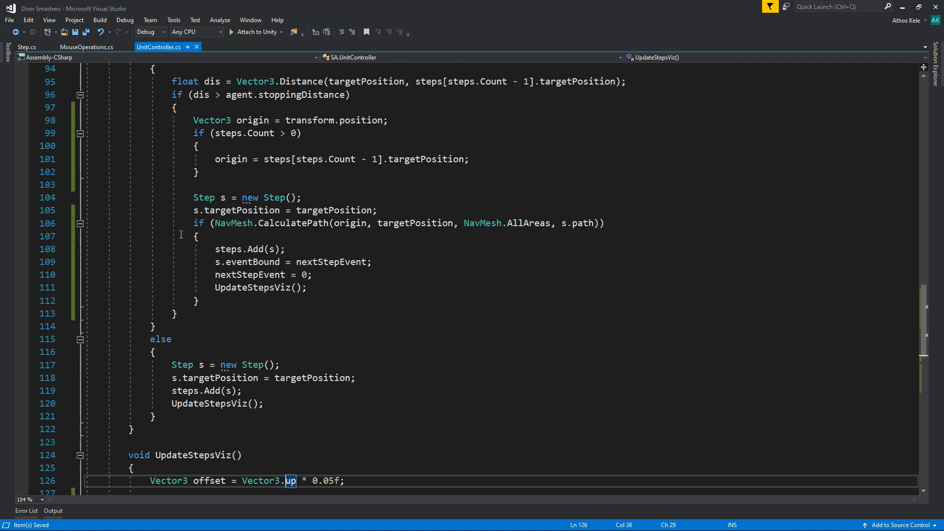
drag(181, 224, 443, 297)
click(443, 296)
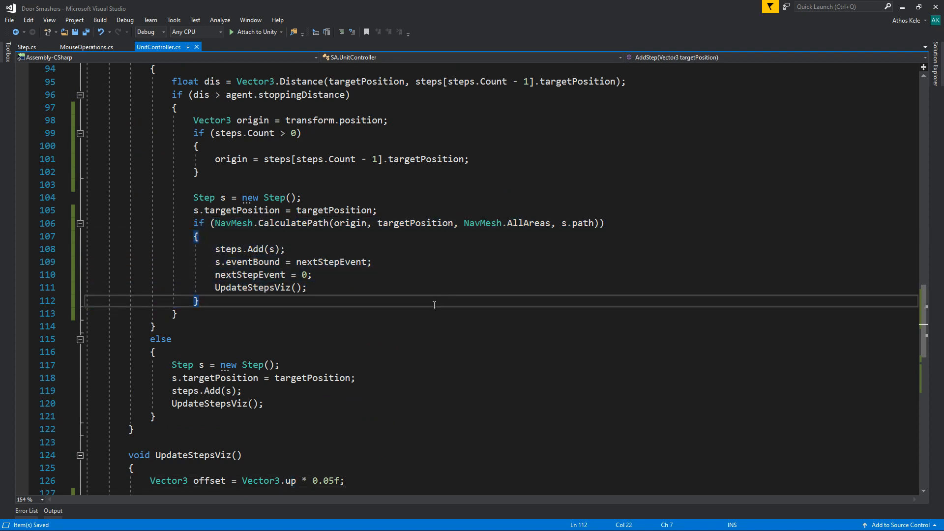
scroll(434, 305, down, 1)
drag(184, 326, 280, 327)
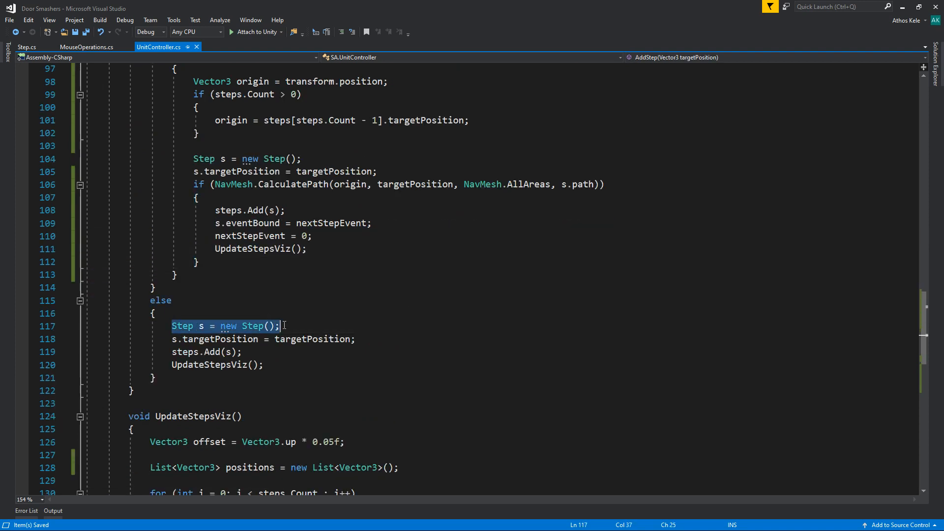
drag(152, 338, 358, 382)
scroll(176, 256, up, 4)
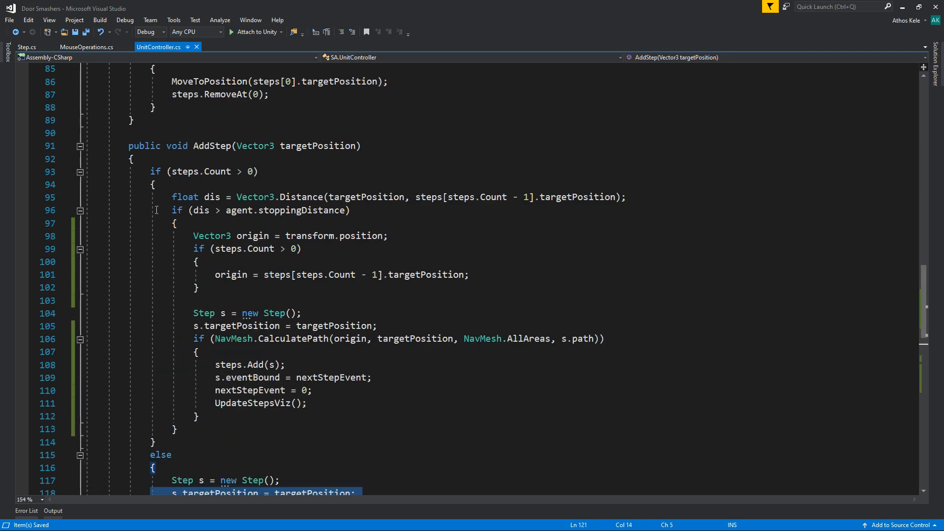
click(224, 174)
scroll(225, 411, down, 2)
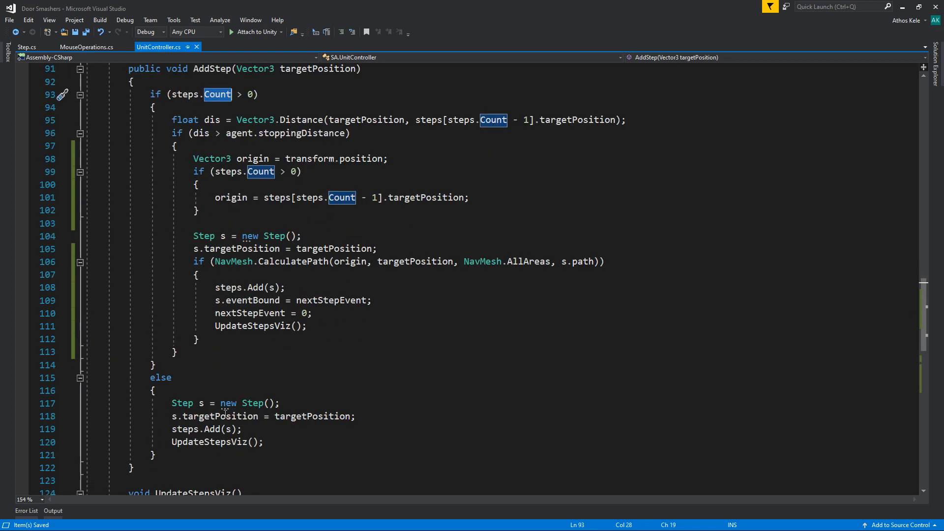
click(178, 353)
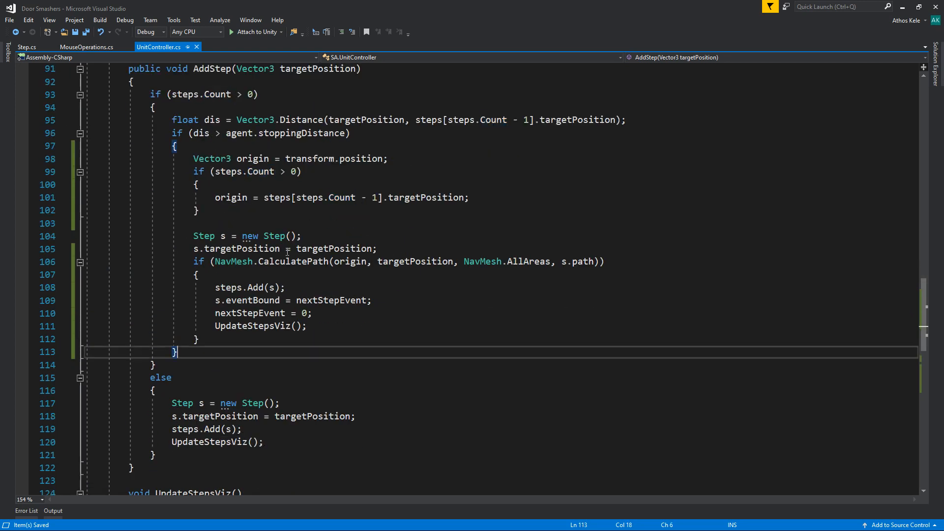
scroll(252, 253, up, 1)
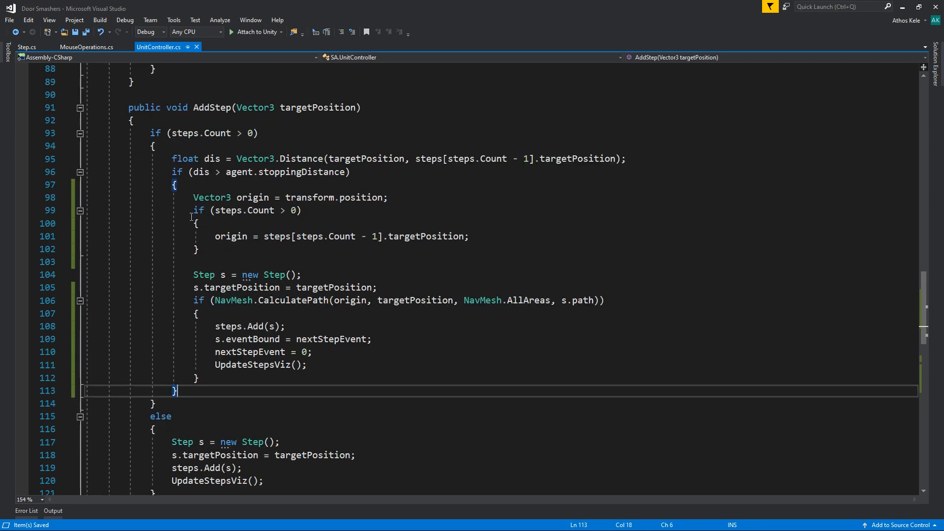
drag(191, 216, 323, 237)
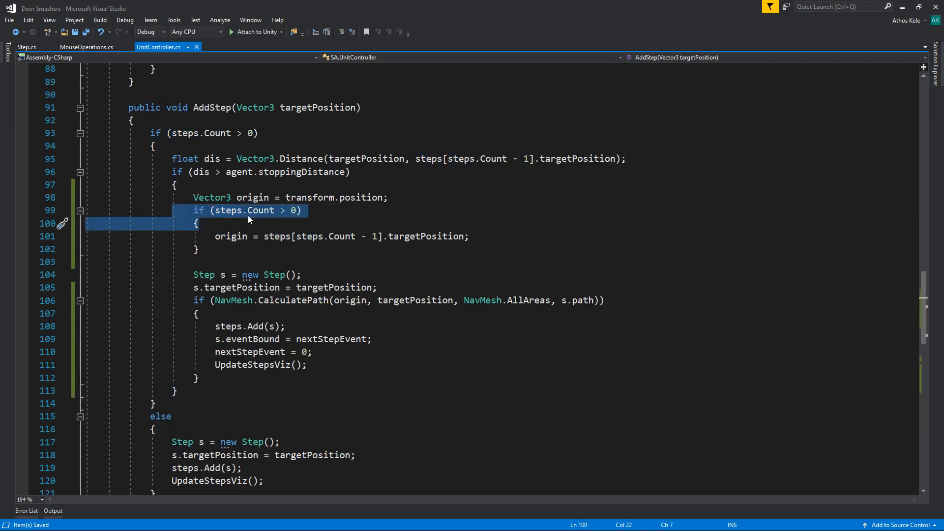
click(263, 237)
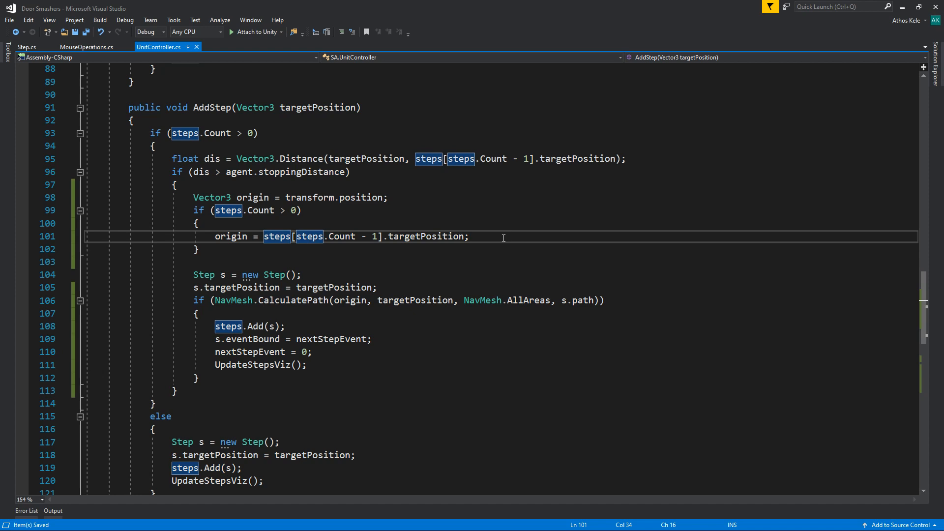
key(shift+End)
- Initialize origin directly with steps[steps.Count-1].targetPosition and delete the leftover nested check
key(ctrl+x)
click(286, 197)
key(shift+End)
key(ctrl+v)
click(258, 237)
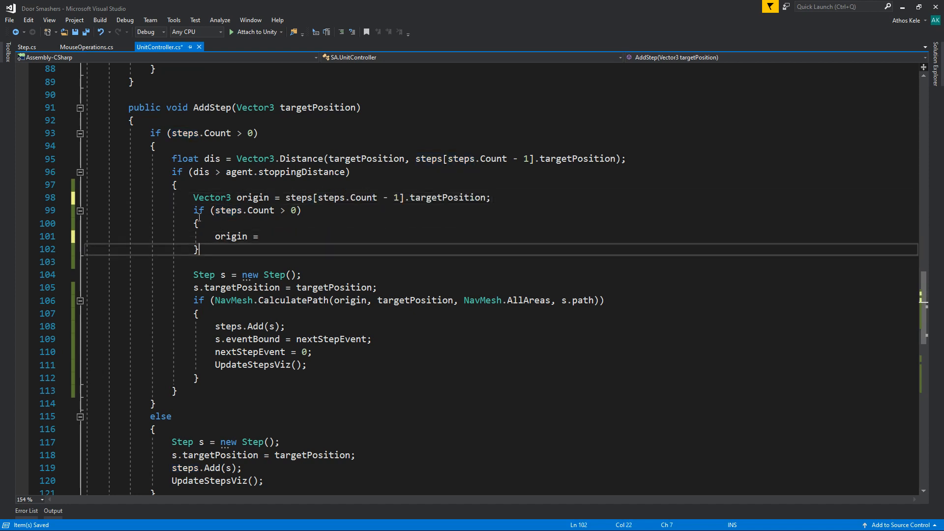
key(shift+Up)
key(shift+Down)
key(Delete)
key(shift+Down)
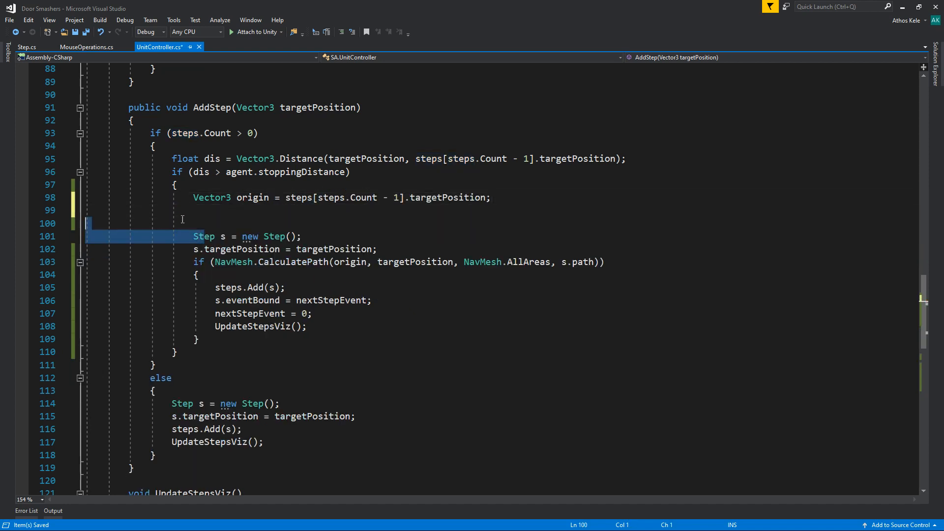
key(Delete)
- Move the Step s creation line to the top of the distance block and tidy the spacing
key(Down)
key(ctrl+x)
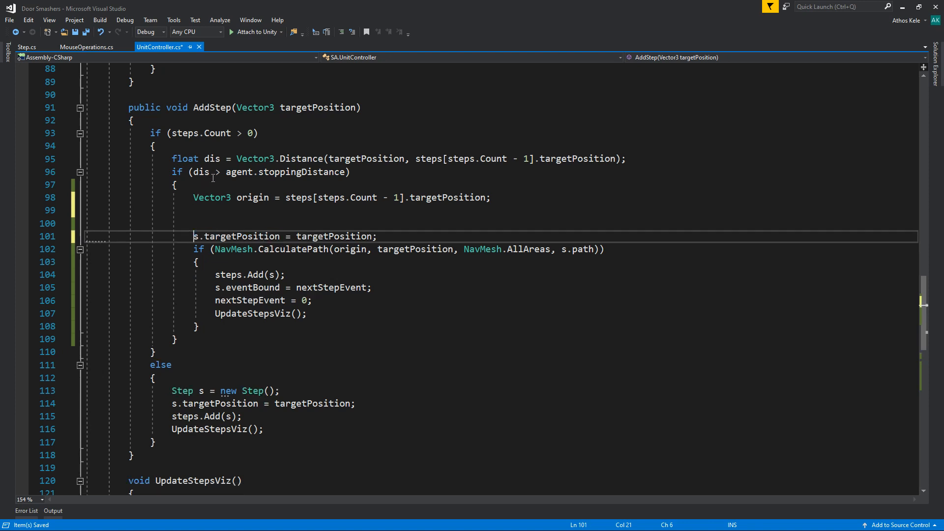
click(179, 185)
key(ctrl+v)
key(Up)
key(ctrl+x)
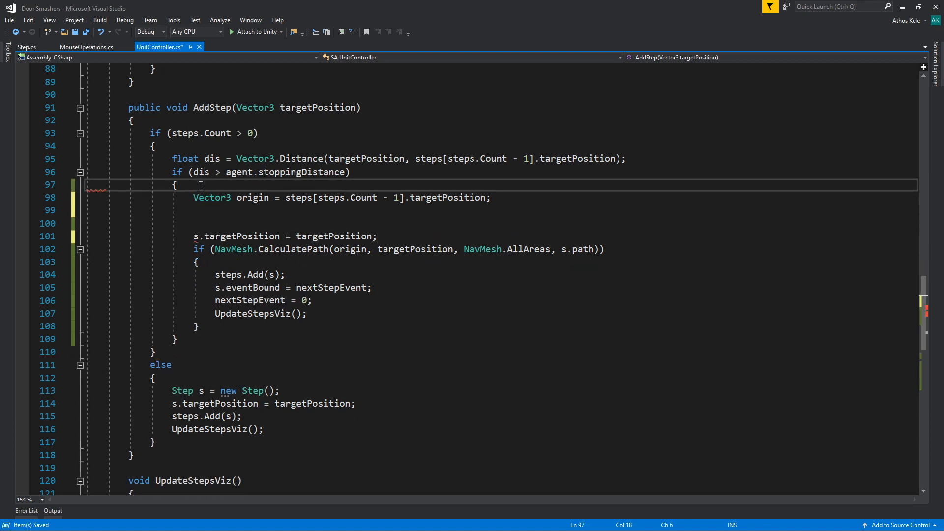
key(Return)
key(ctrl+v)
key(shift+Delete)
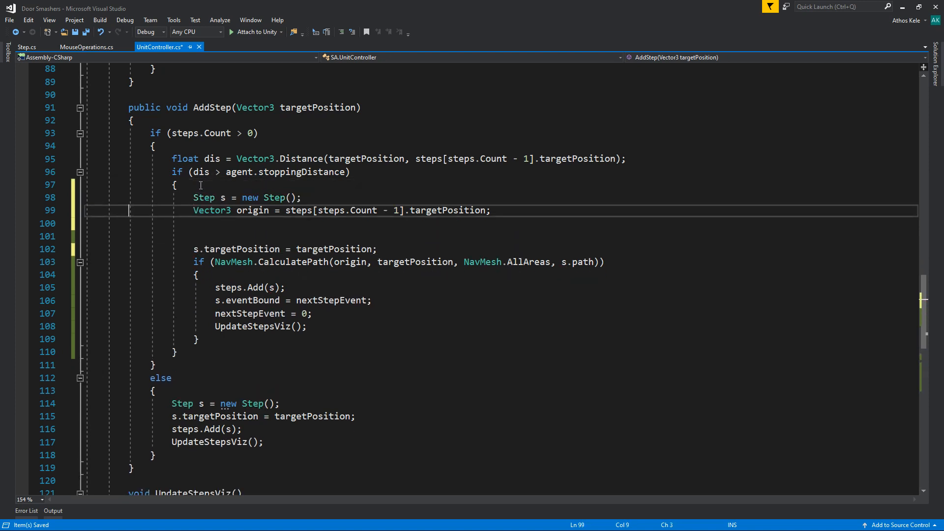
key(Down)
key(shift+Delete)
key(shift+Delete)
key(Down)
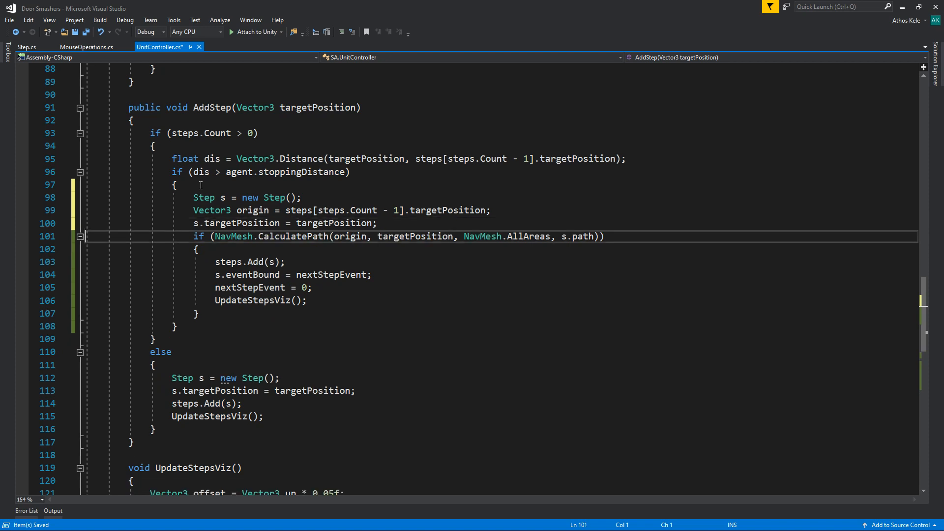
key(Return)
scroll(235, 215, down, 2)
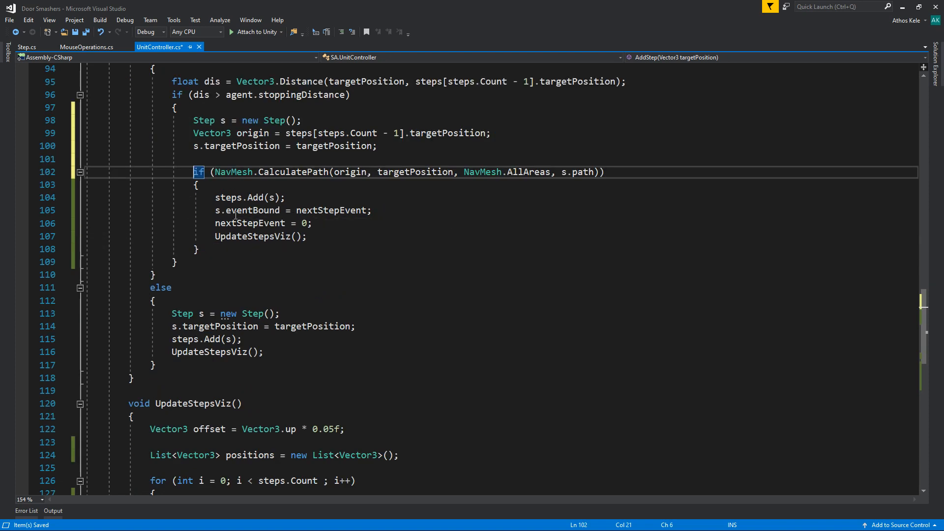
- Wrap the else branch's steps.Add and UpdateStepsViz in a copied NavMesh.CalculatePath check
shift+click(267, 249)
key(Right)
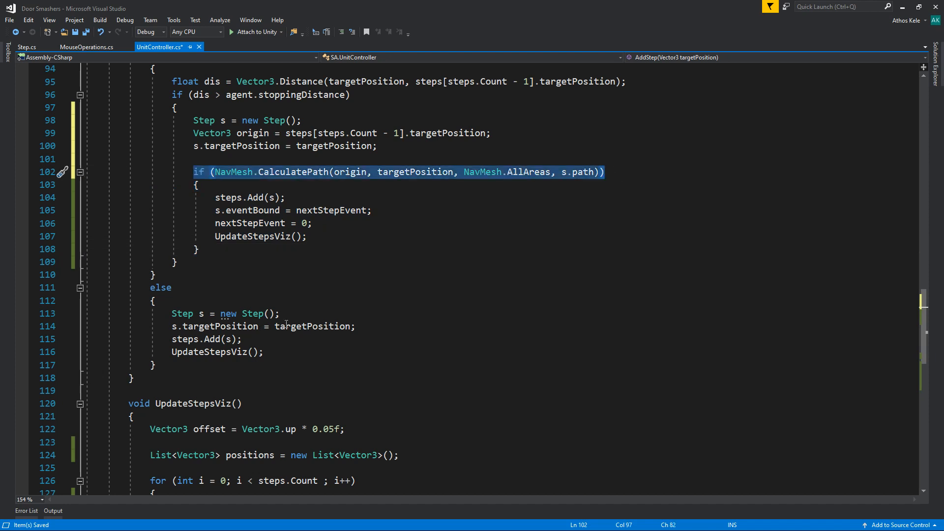
click(342, 326)
key(Return)
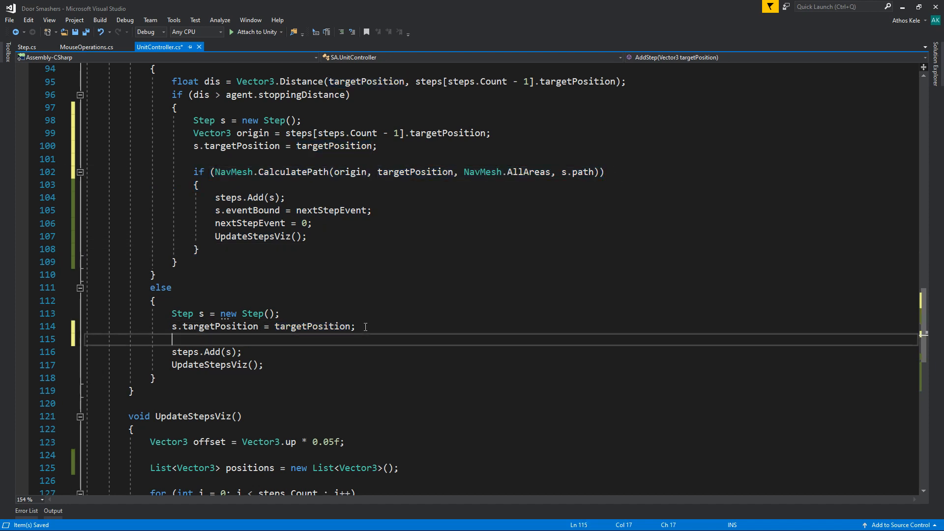
key(ctrl+v)
key(Return)
text({)
key(Down)
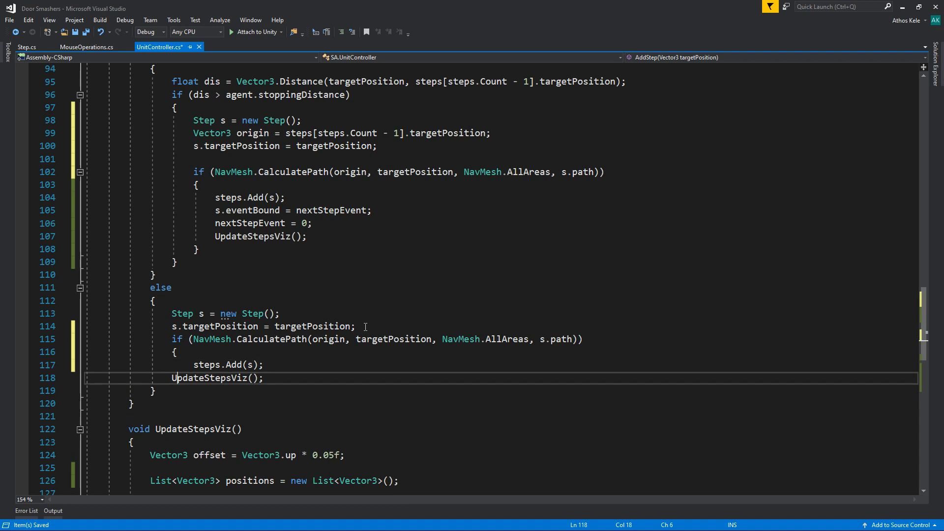
key(Down)
key(End)
key(Return)
text(})
key(Up)
key(Up)
key(Up)
key(Up)
key(Up)
key(Down)
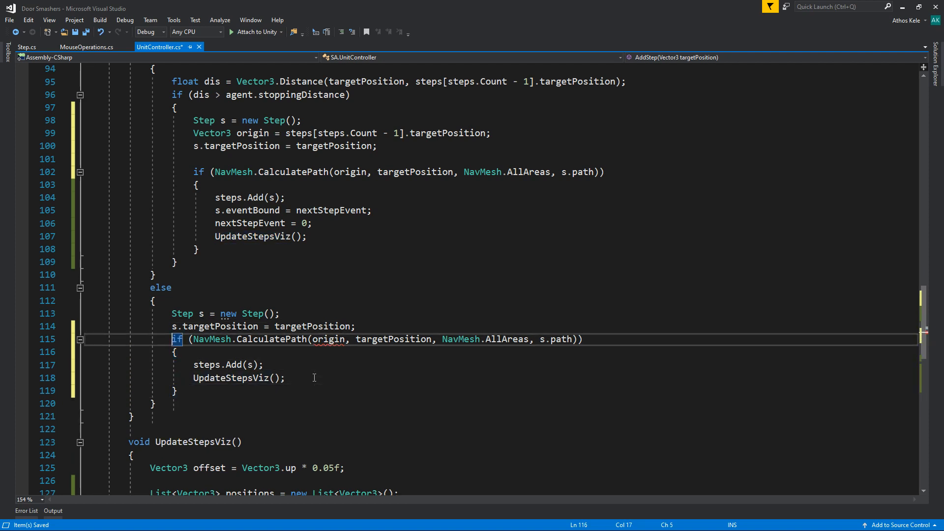
key(Return)
key(Up)
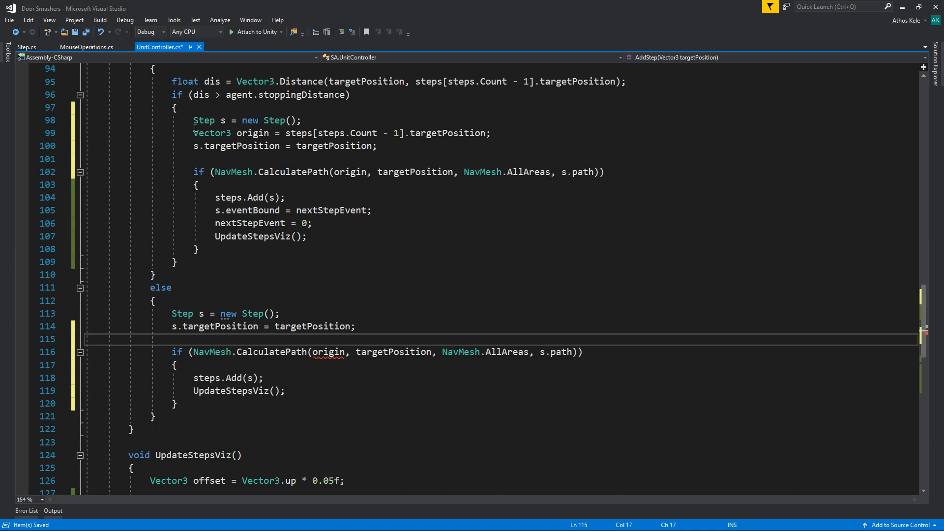
scroll(194, 127, up, 3)
drag(194, 249, 264, 262)
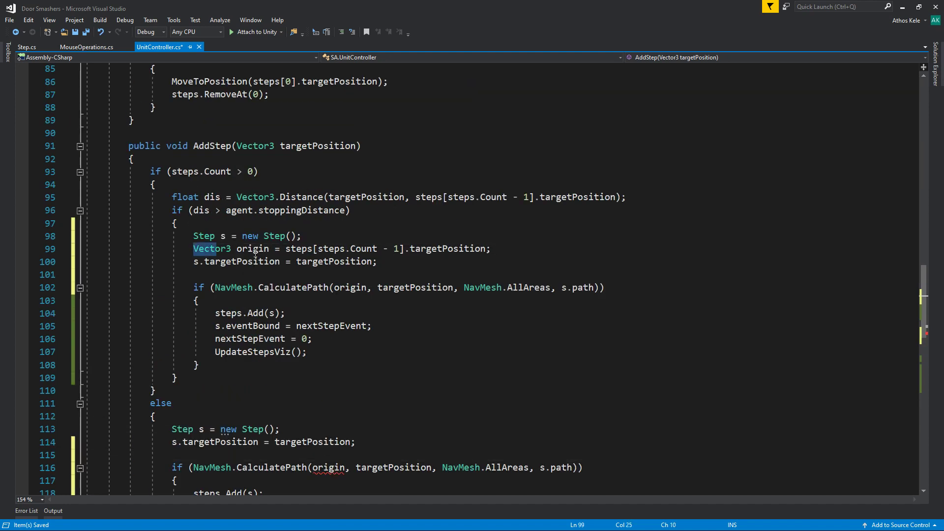
click(273, 252)
click(281, 186)
- Declare Vector3 origin = transform.position at the start of AddStep, leaving the inner line as a reassignment
key(Up)
key(Up)
key(End)
key(Return)
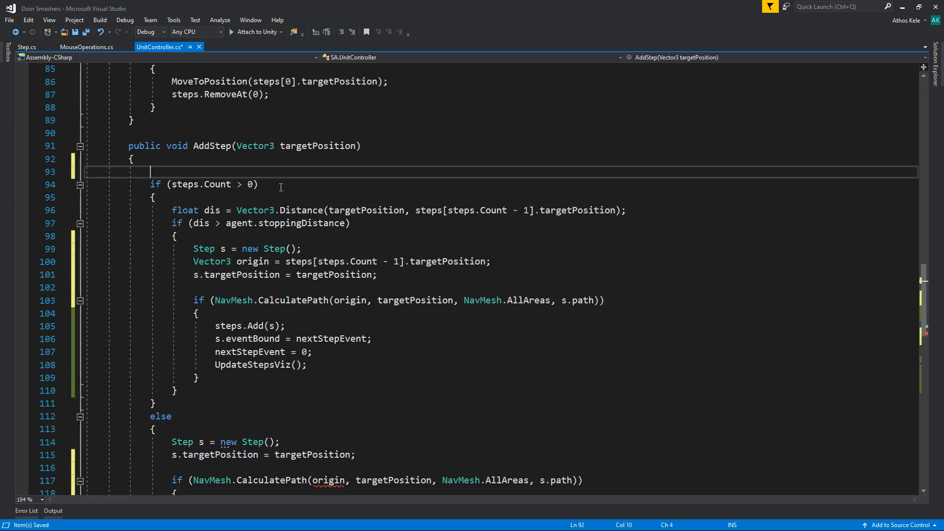
key(Return)
key(Up)
text(Vector3 origin = transform.)
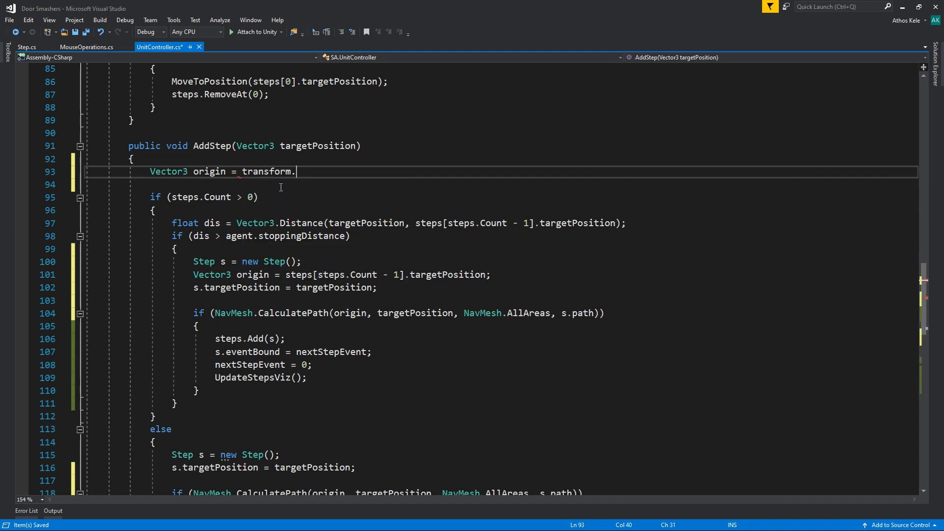
text(position;)
double_click(213, 275)
key(Delete)
scroll(229, 261, down, 3)
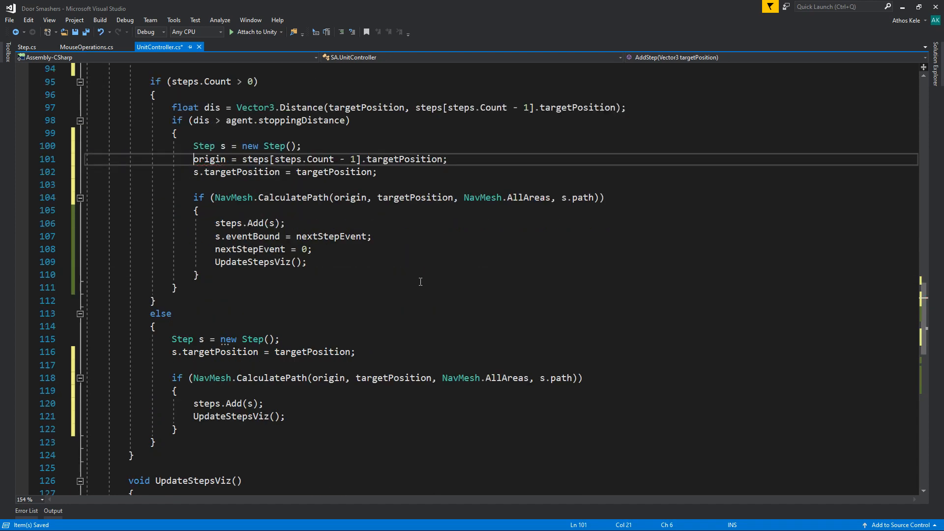
scroll(229, 261, down, 3)
scroll(228, 262, up, 2)
scroll(228, 261, up, 1)
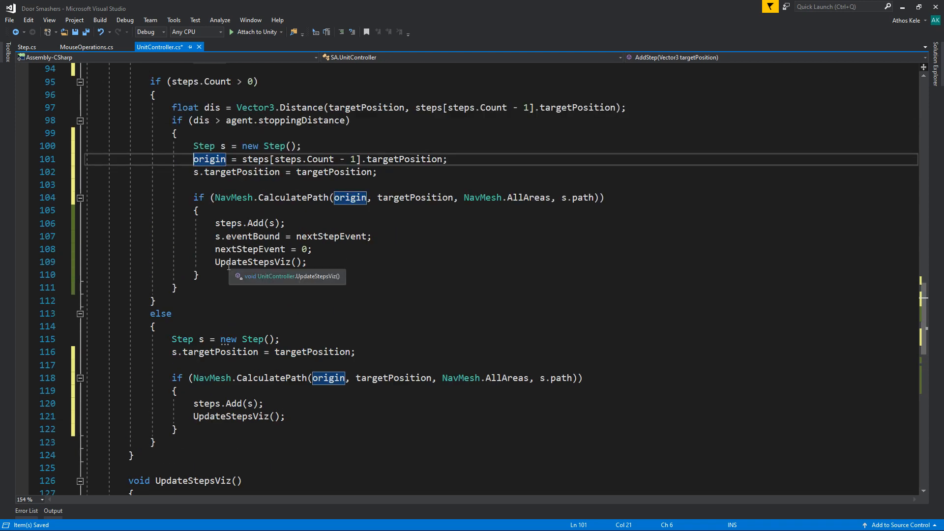
- Review the else branch's path-check arguments and step creation, undoing an accidental cut
click(339, 301)
drag(191, 378, 705, 382)
click(648, 390)
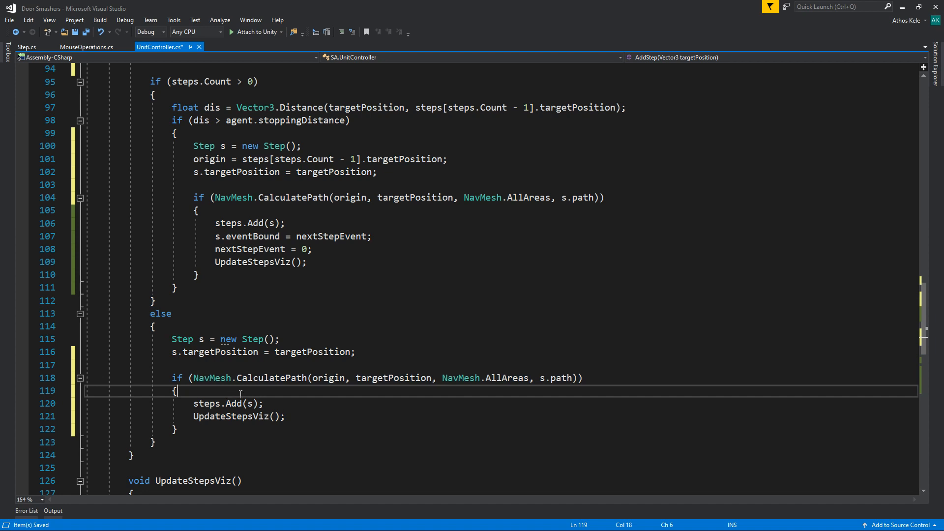
click(555, 380)
click(192, 340)
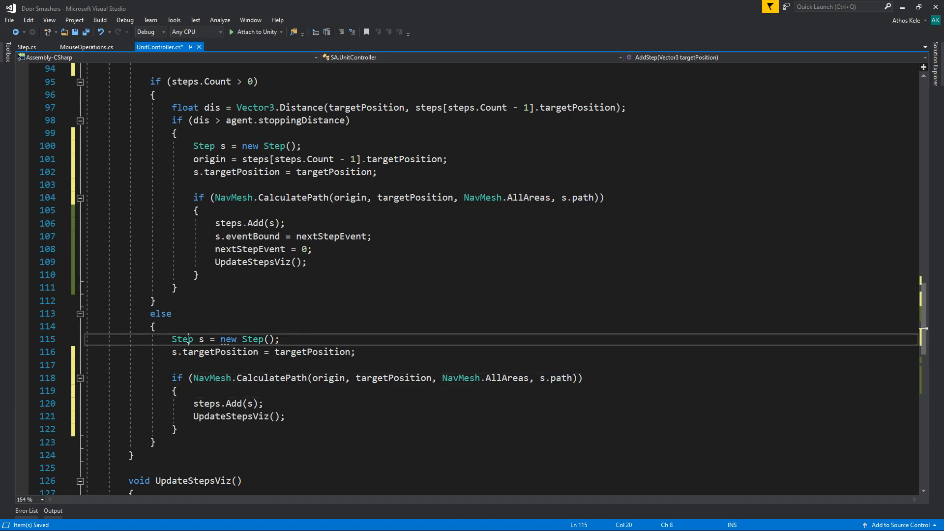
key(Left)
key(Left)
key(Left)
key(ctrl+x)
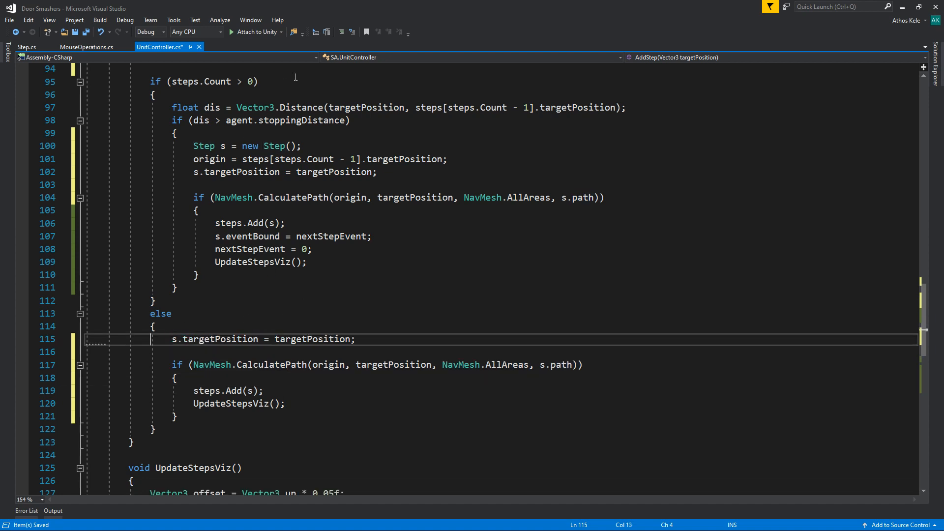
scroll(244, 177, up, 2)
key(ctrl+z)
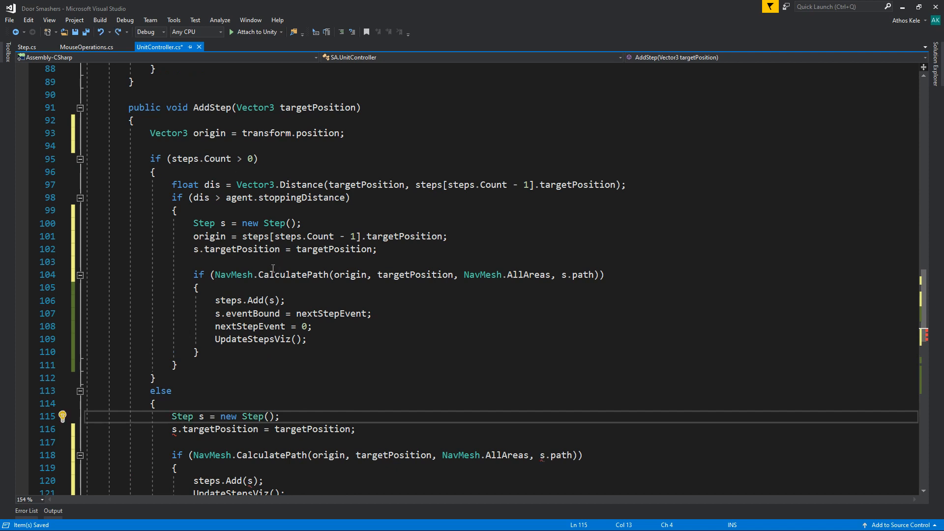
key(ctrl+minus)
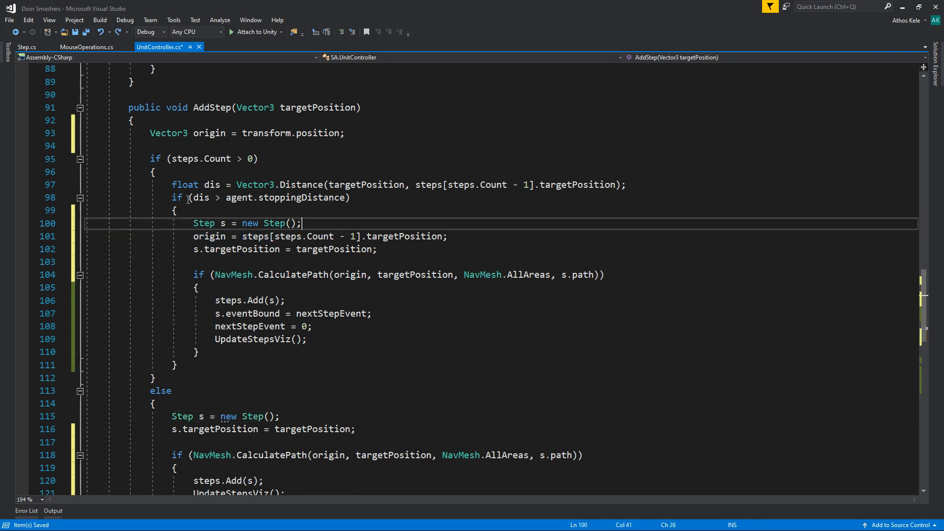
drag(152, 198, 178, 365)
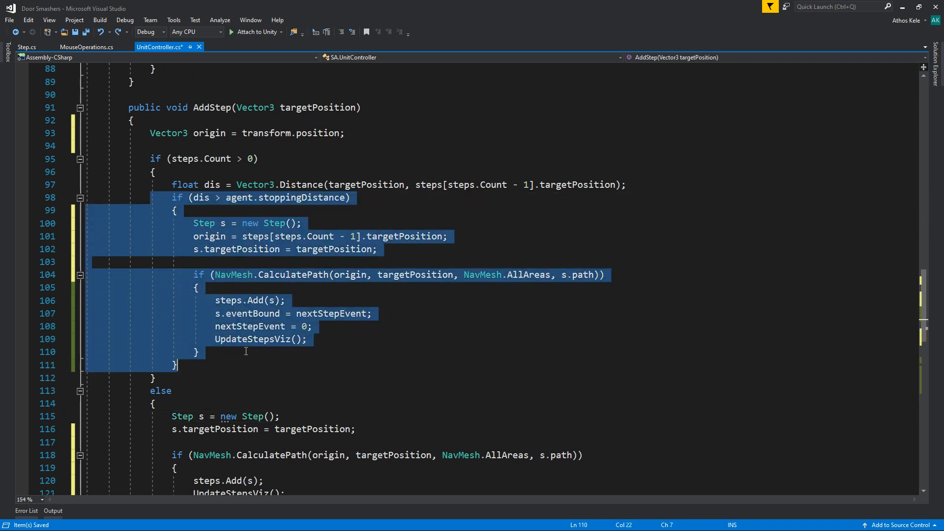
click(250, 375)
- Remove the blank line after origin and copy the stoppingDistance check into the else branch
click(108, 154)
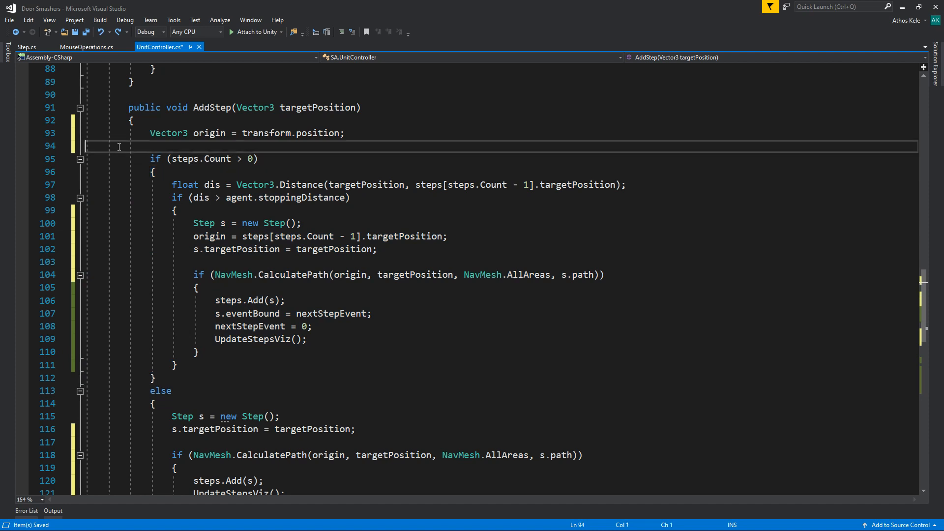
key(BackSpace)
double_click(185, 171)
scroll(184, 211, down, 2)
scroll(184, 212, up, 1)
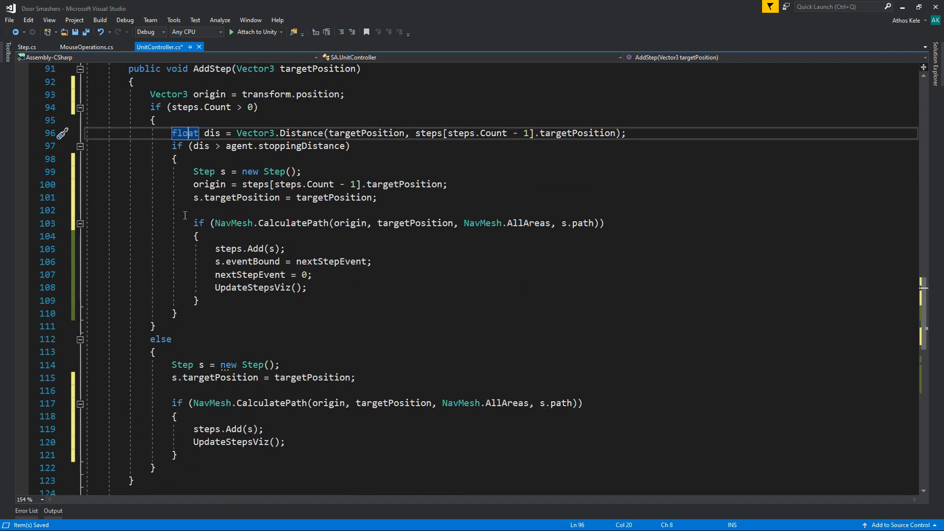
click(244, 185)
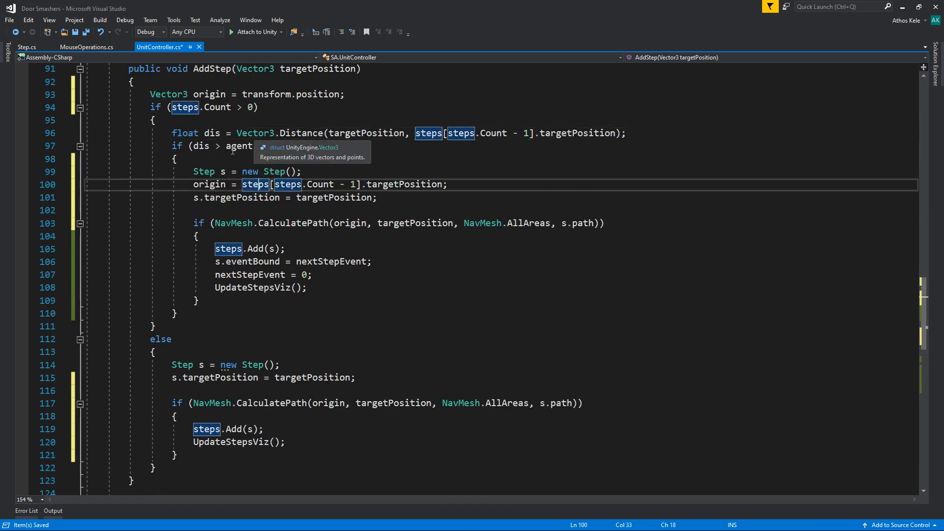
click(226, 145)
drag(152, 146, 178, 158)
key(ctrl+c)
click(172, 364)
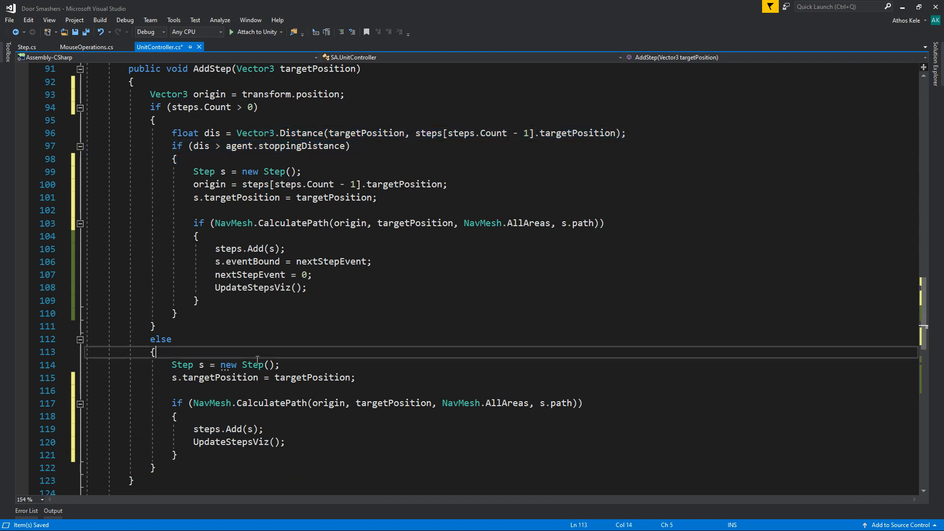
key(ctrl+v)
scroll(241, 448, down, 2)
click(207, 406)
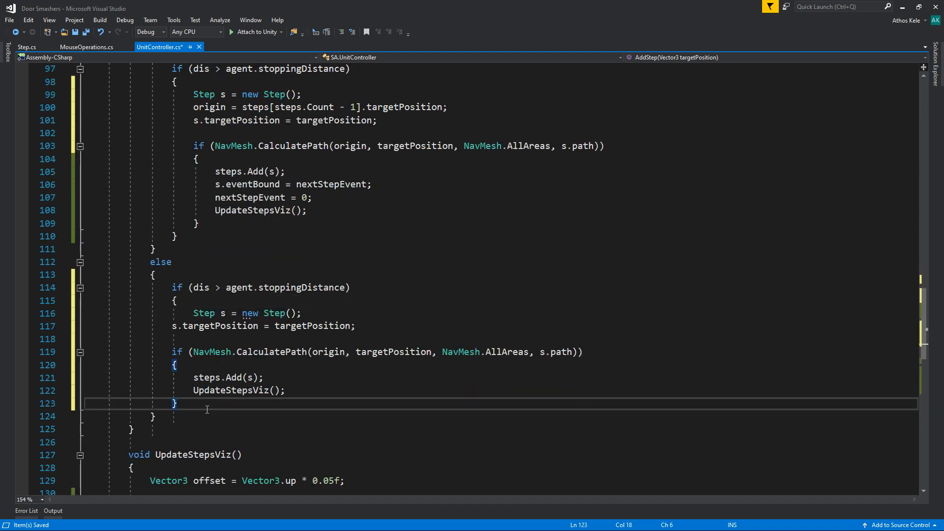
- Close the else block, move the float dis calculation to just below the origin line, save and switch to Unity
key(Return)
text(})
scroll(207, 411, up, 3)
click(171, 172)
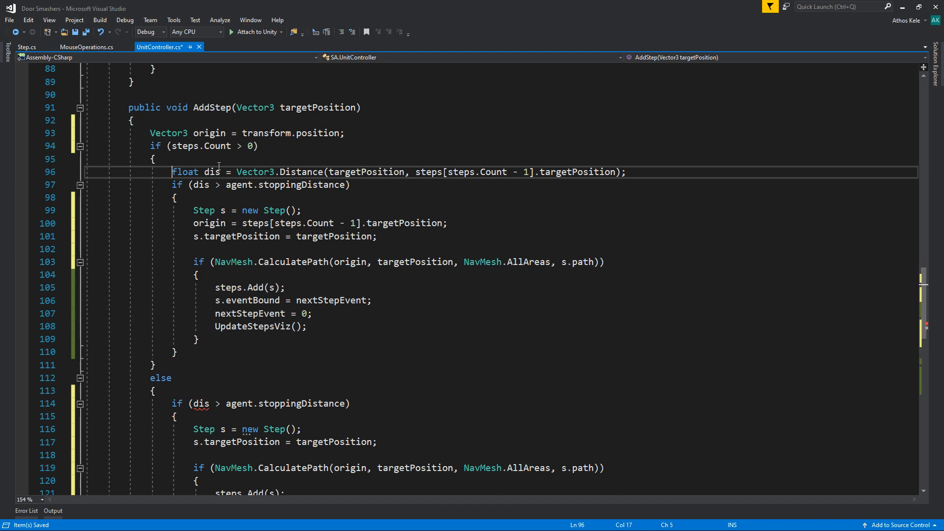
key(ctrl+x)
click(389, 132)
key(Return)
key(ctrl+v)
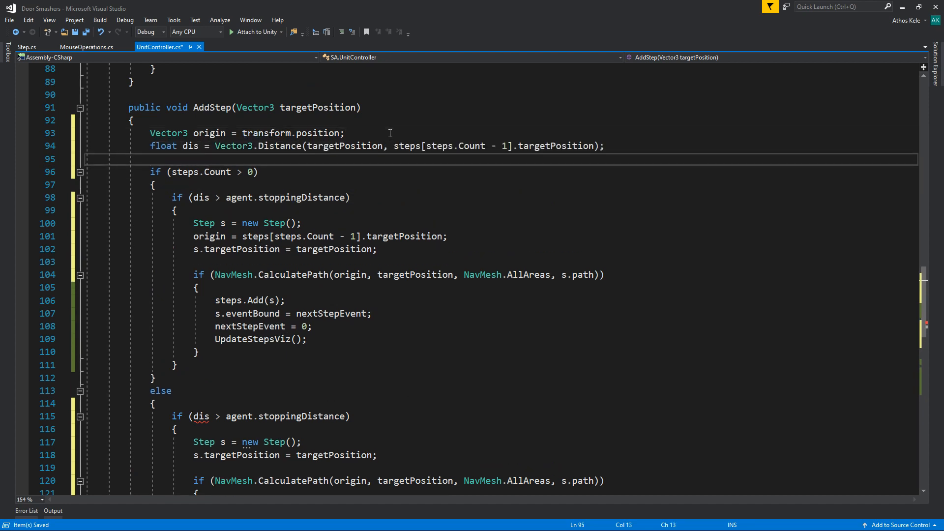
scroll(275, 209, down, 2)
scroll(276, 208, down, 2)
click(344, 261)
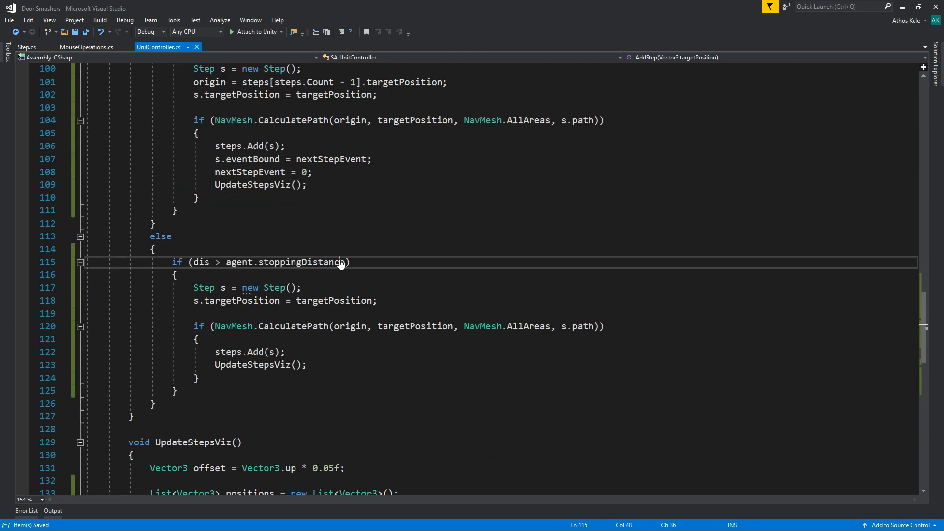
key(Down)
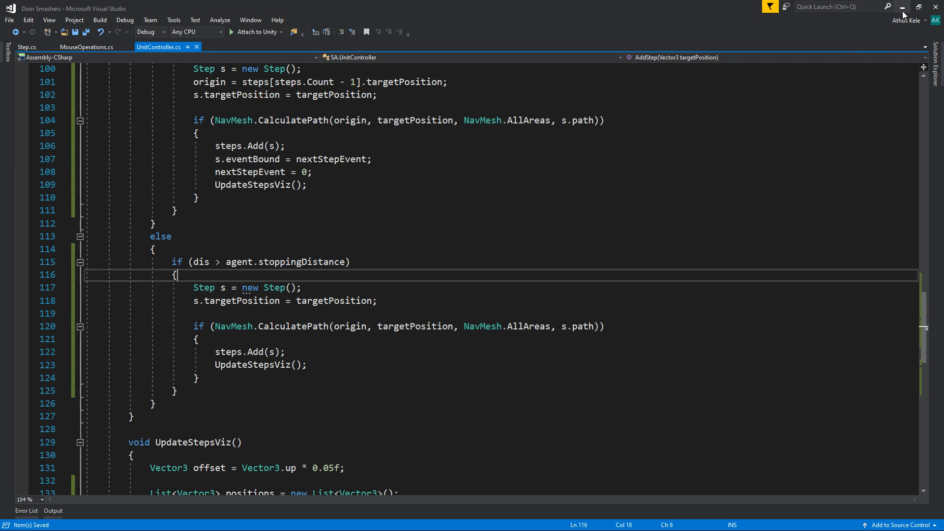
click(902, 9)
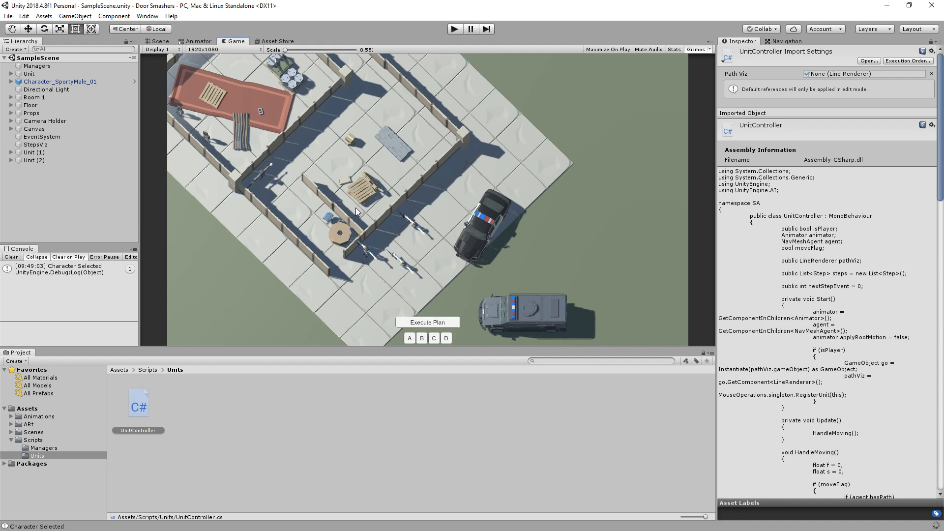
- Play the scene, select a unit and place a step, then read the logged out-of-range error's stack trace
click(456, 32)
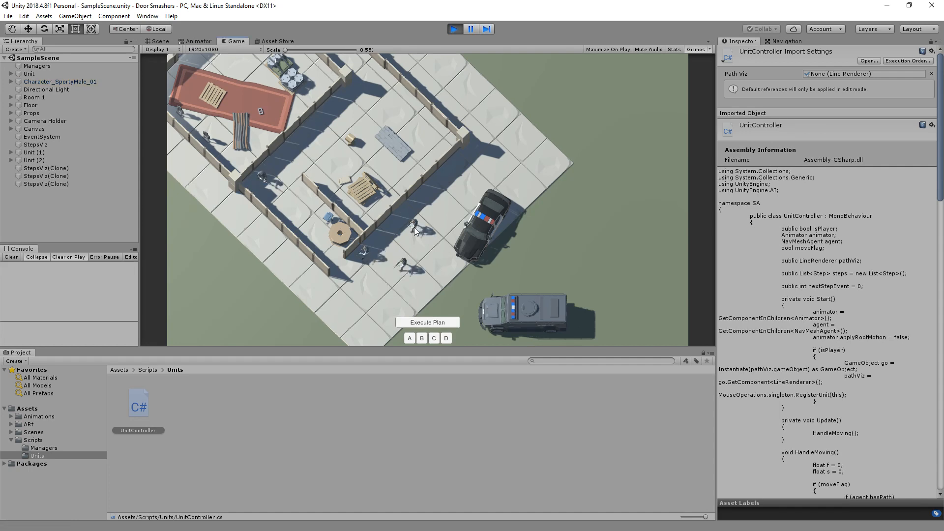
click(414, 228)
click(347, 141)
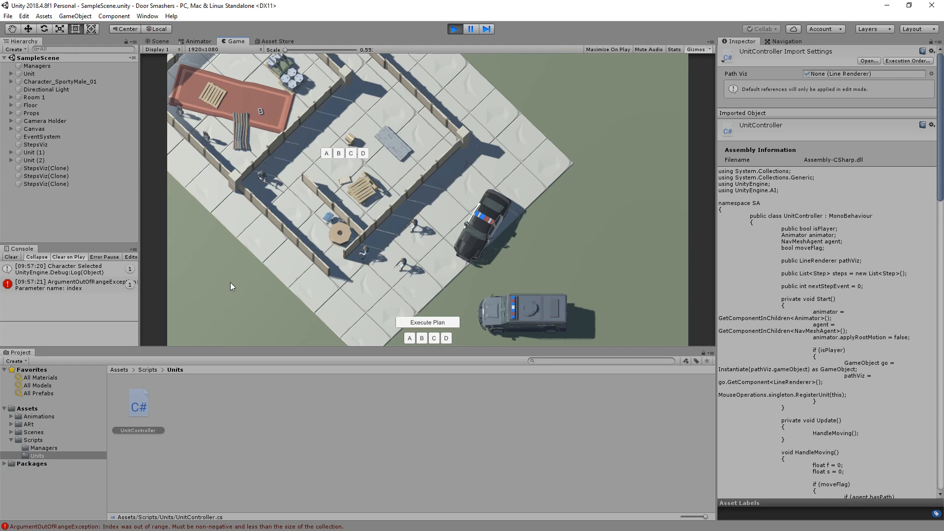
click(104, 290)
scroll(135, 336, down, 2)
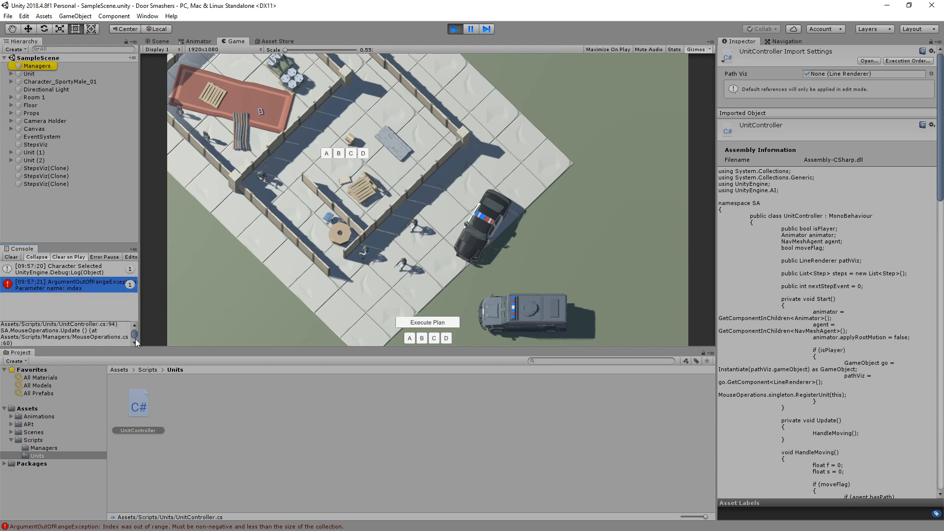
drag(111, 317, 113, 299)
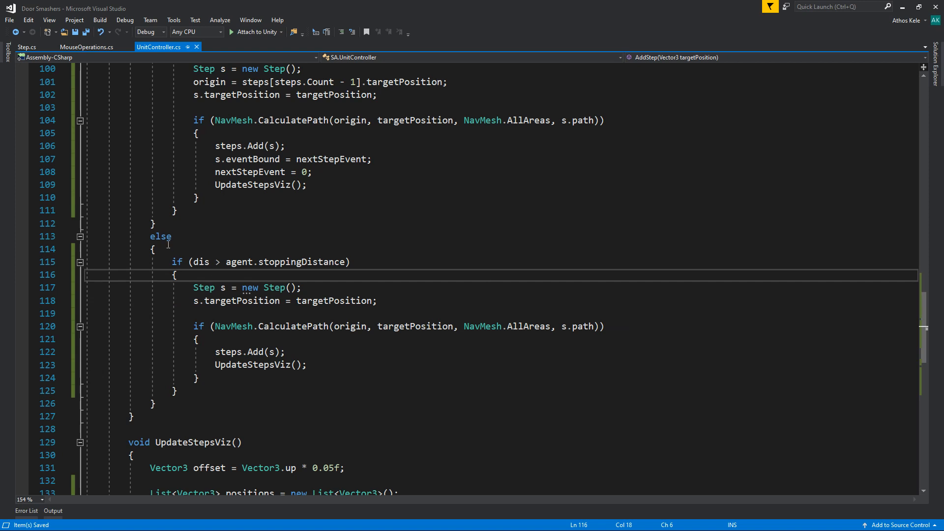
scroll(168, 245, up, 5)
scroll(146, 247, up, 4)
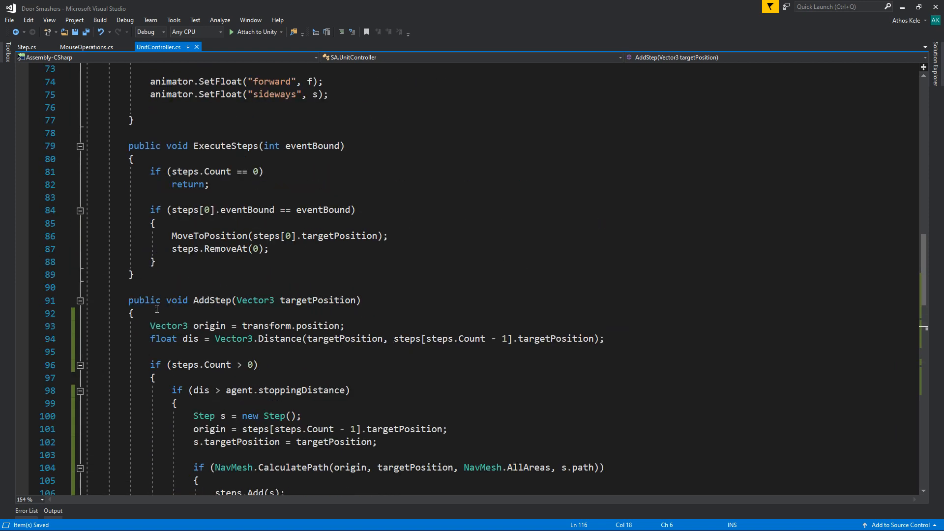
- Move the float dis calculation inside the steps.Count > 0 block, just under its opening brace
double_click(151, 338)
scroll(439, 278, down, 2)
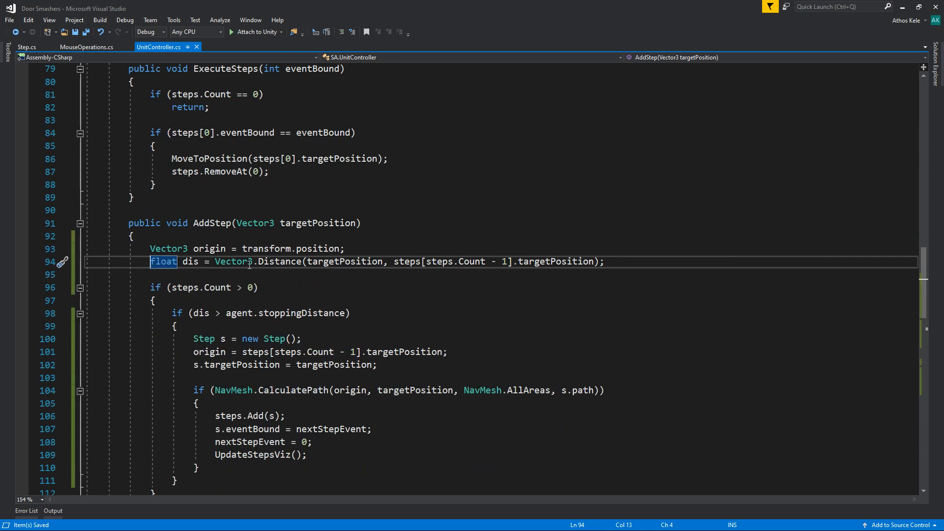
scroll(494, 264, down, 2)
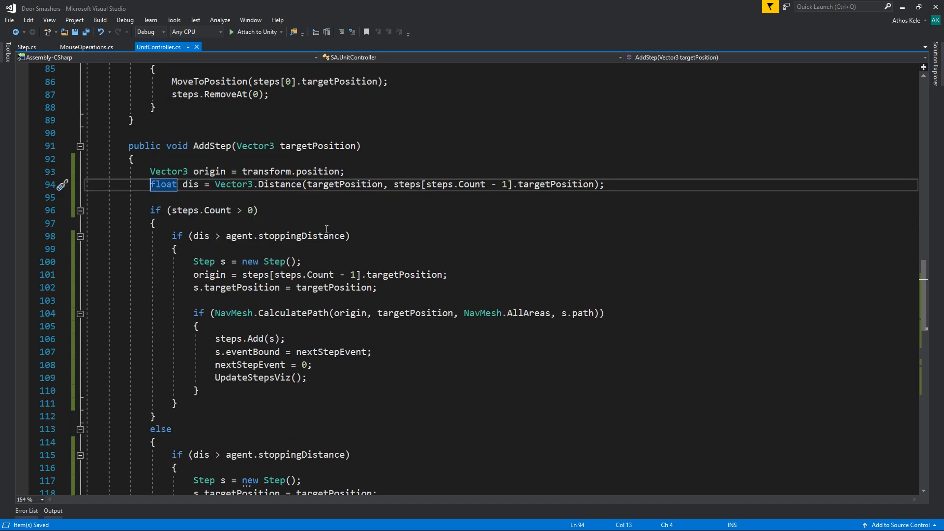
key(shift+End)
key(Delete)
click(255, 237)
key(Return)
key(ctrl+v)
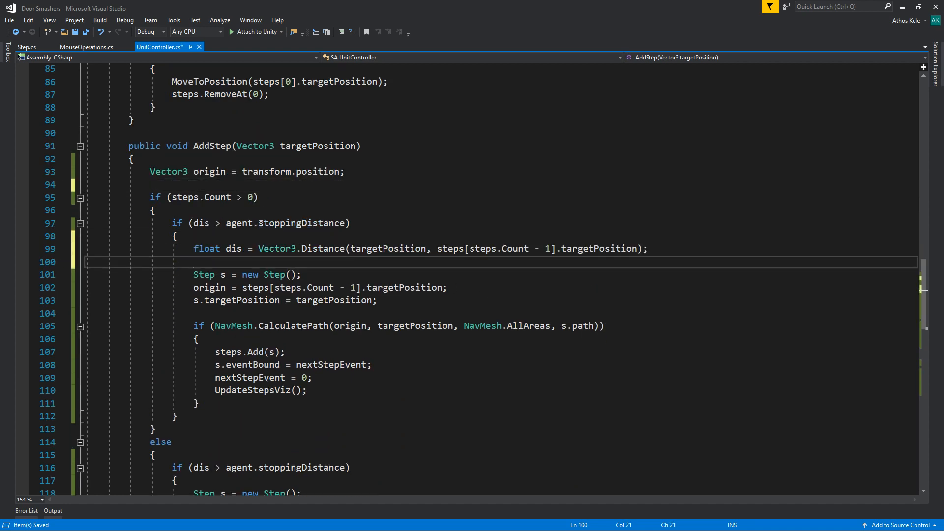
click(179, 249)
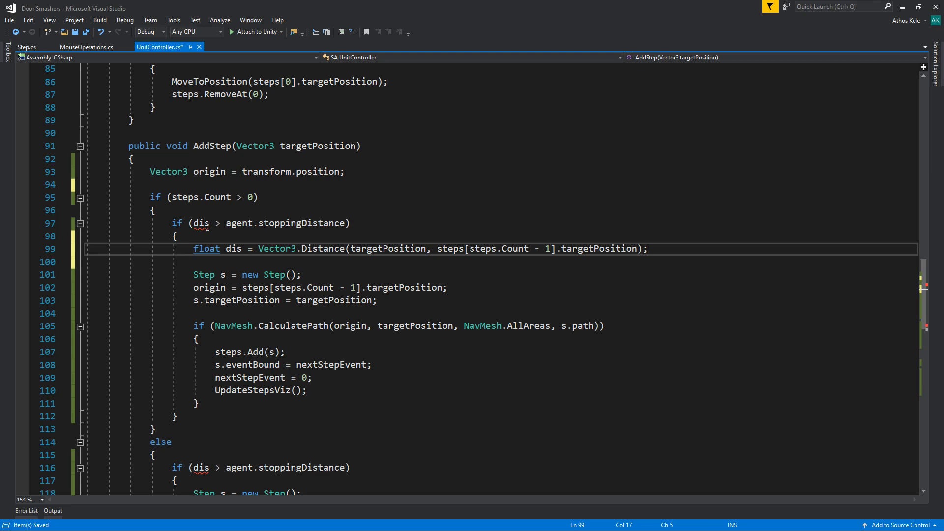
key(ctrl+x)
click(157, 213)
key(Return)
key(ctrl+v)
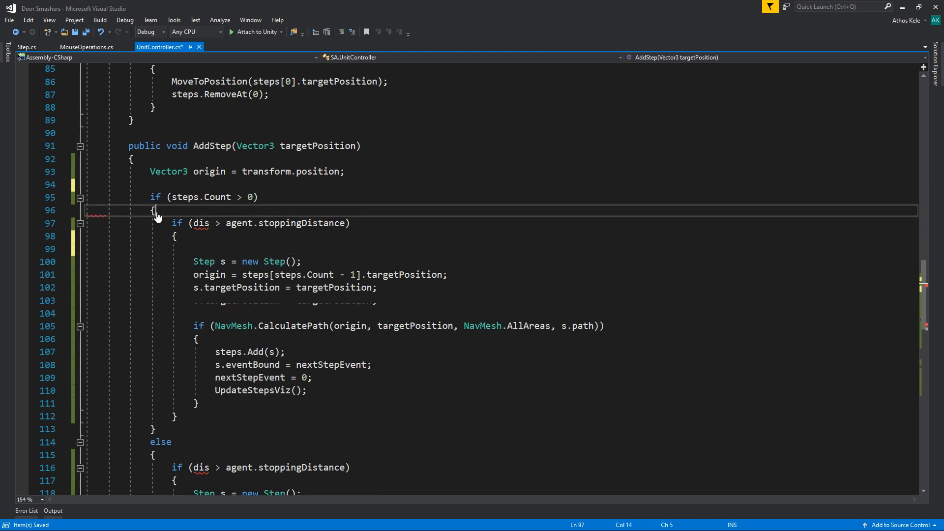
key(Return)
key(ctrl+v)
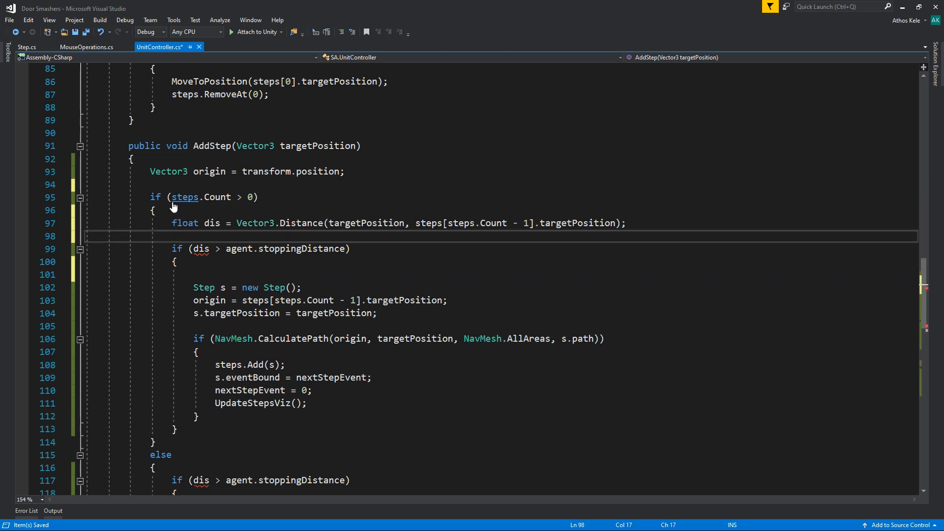
scroll(208, 330, down, 5)
scroll(212, 280, up, 3)
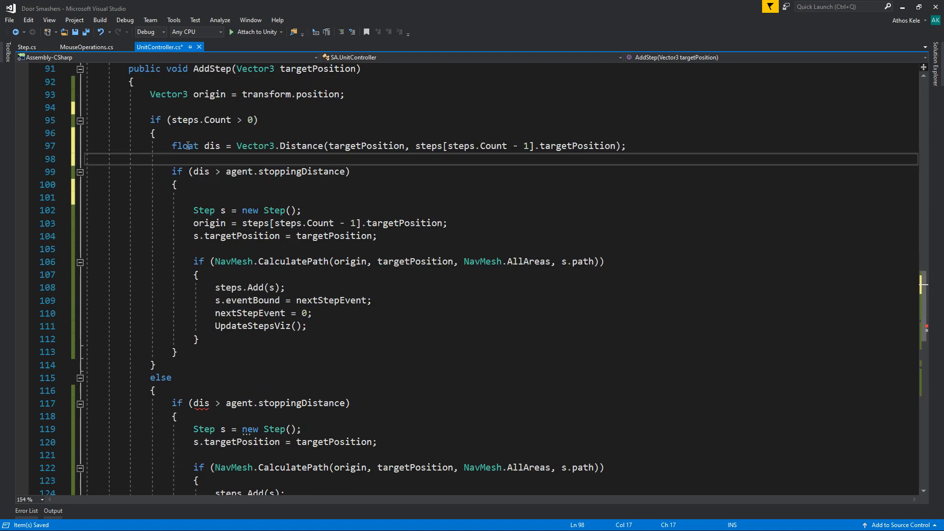
- Add an else-branch dis measured from targetPosition to origin, save and switch to Unity
key(Up)
key(Home)
key(shift+End)
click(325, 386)
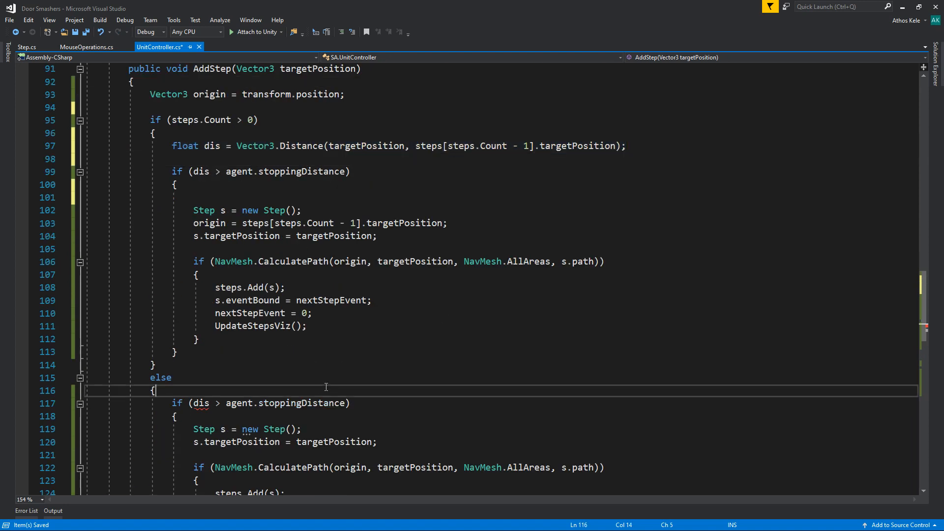
key(Return)
key(ctrl+v)
drag(412, 403, 617, 403)
key(BackSpace)
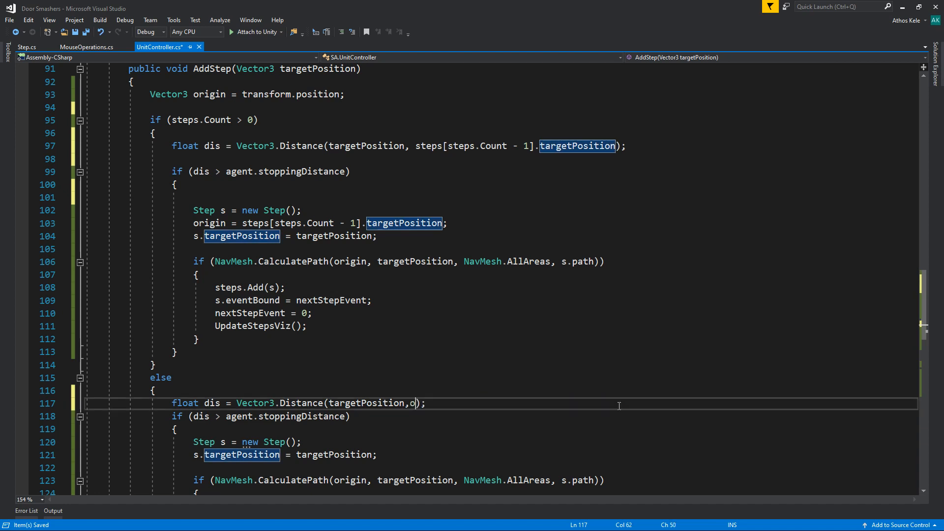
text(origin)
key(End)
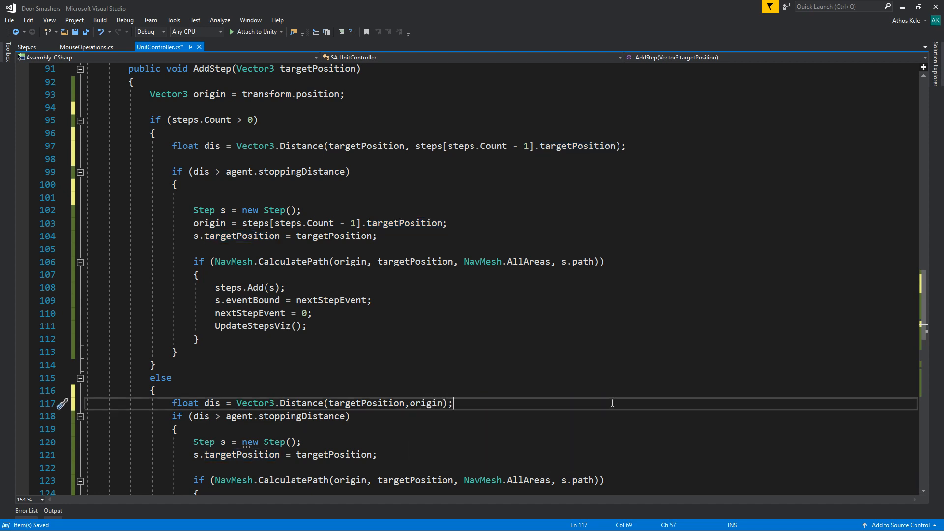
key(ctrl+s)
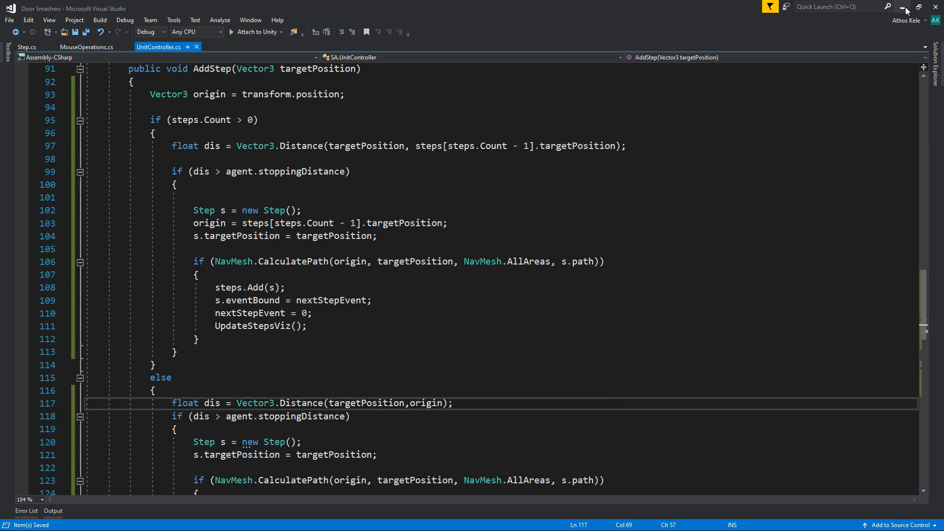
click(903, 7)
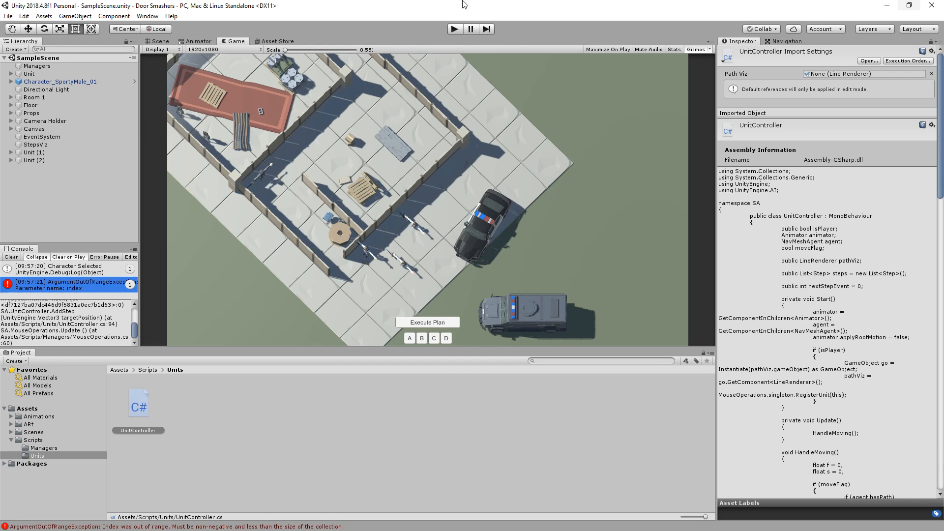
- Play-test again, place a step, and open the NullReferenceException's failing CalculatePath line in code
click(455, 31)
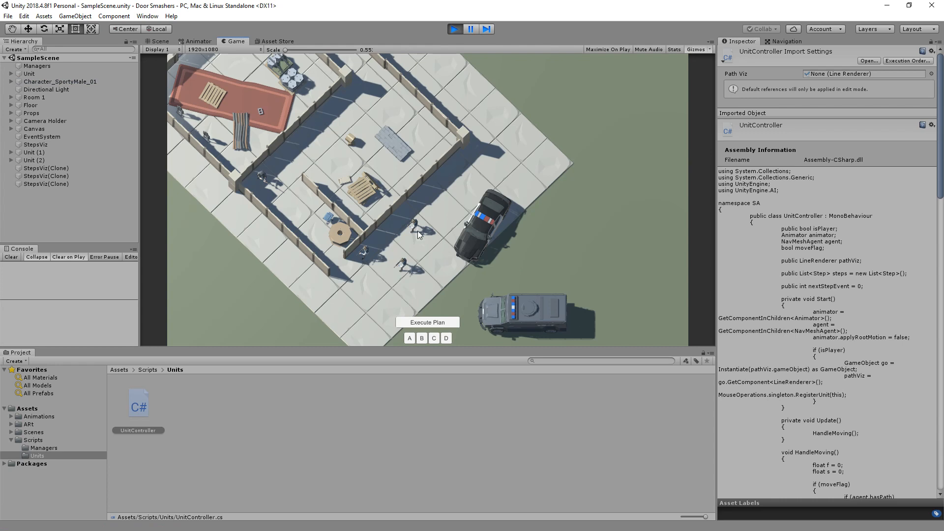
click(417, 226)
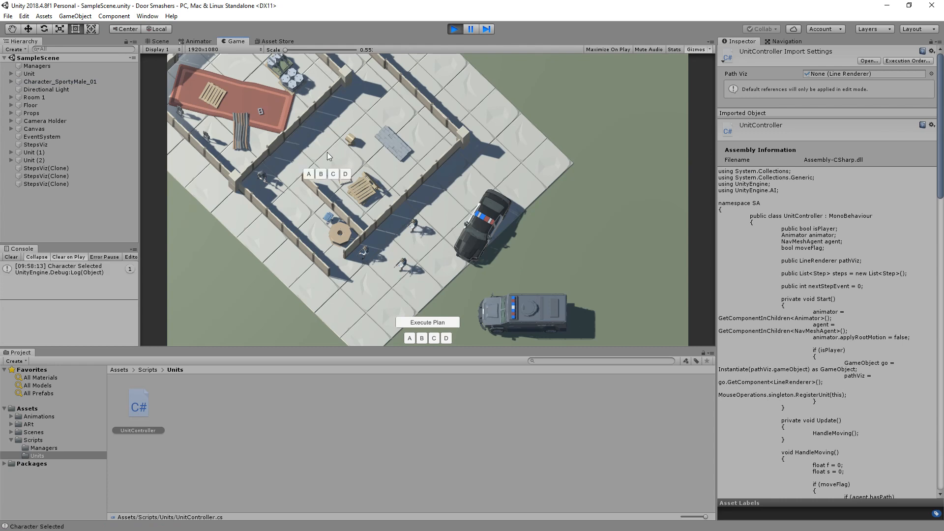
click(327, 152)
click(98, 283)
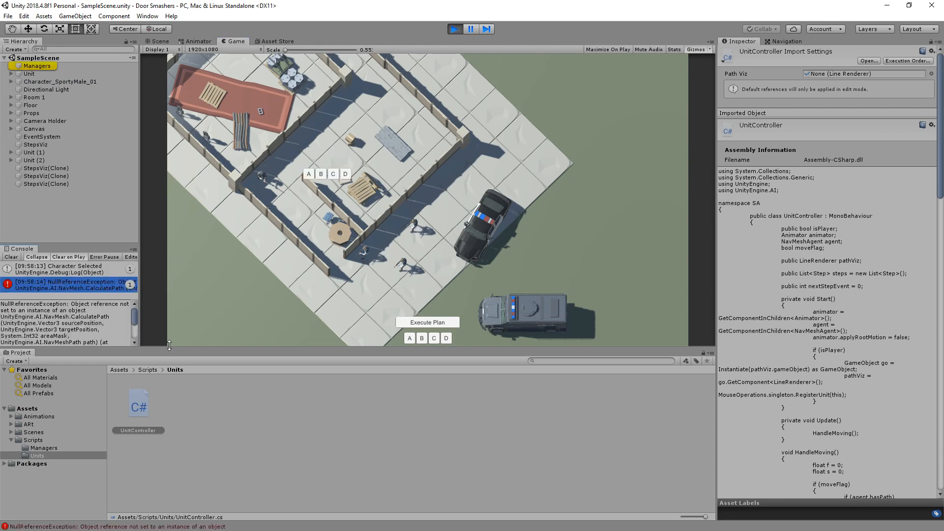
double_click(101, 291)
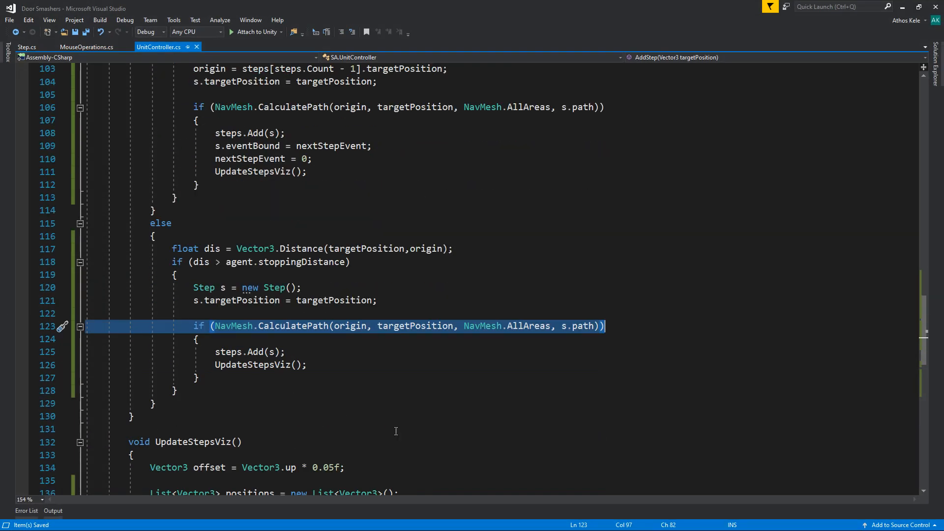
- Add 's.path = new NavMeshPath();' after the targetPosition line in the else branch
click(402, 417)
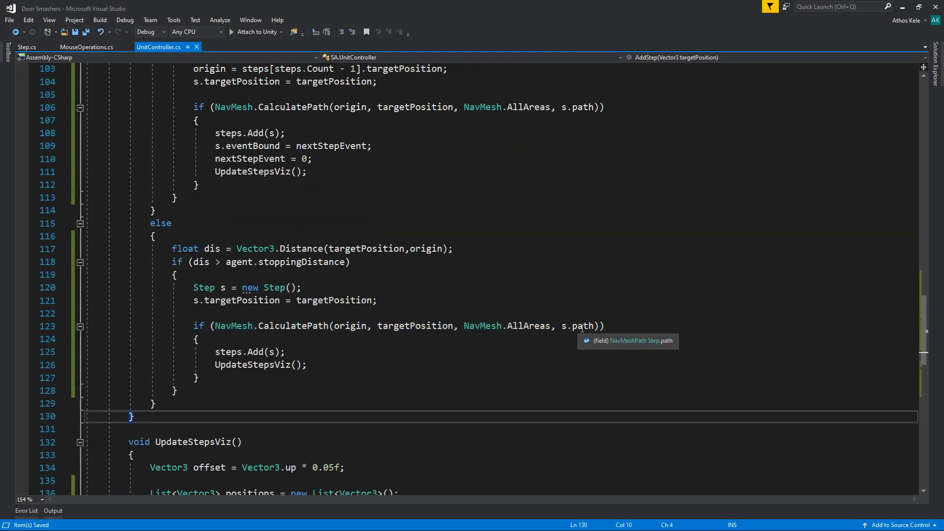
click(583, 327)
click(426, 308)
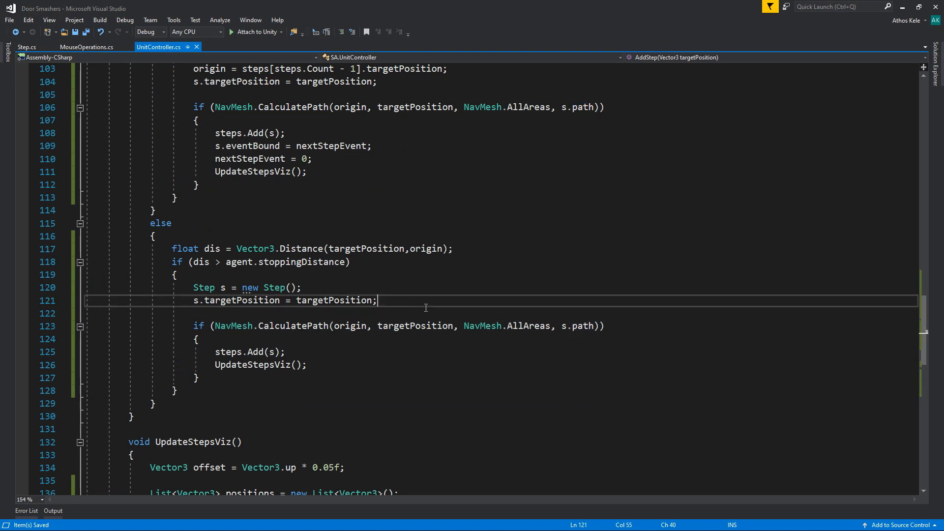
key(Return)
text(s.path)
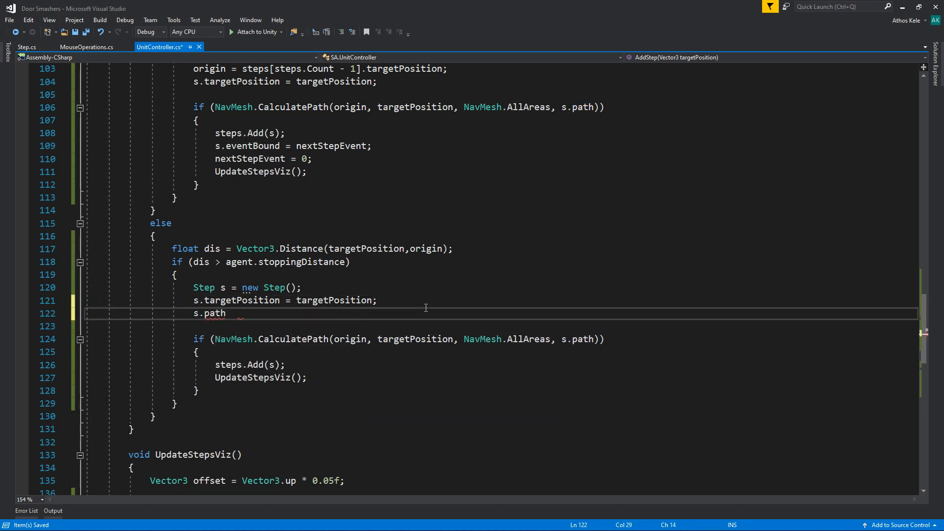
text( = new)
key(Tab)
text(;)
- Paste the same NavMeshPath initialization into the first branch, save UnitController.cs and return to Unity
click(194, 314)
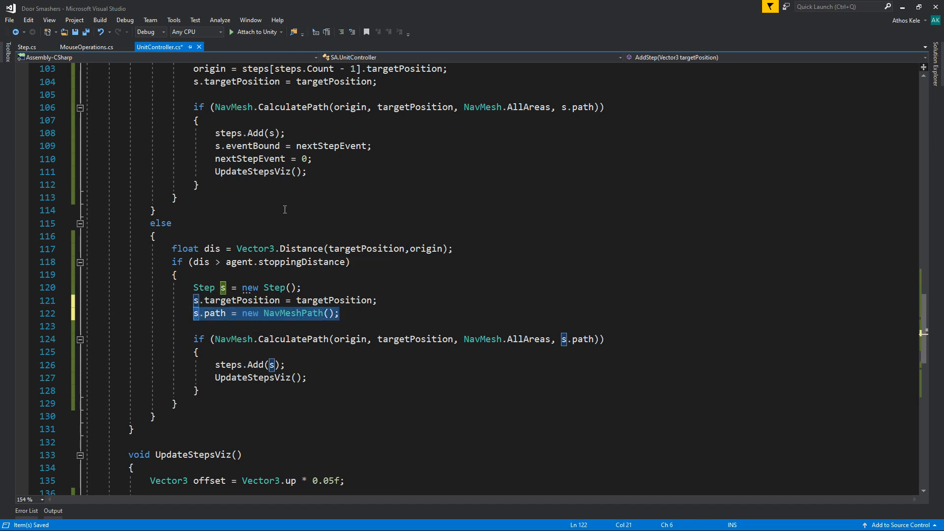
click(318, 146)
scroll(333, 197, up, 2)
click(389, 161)
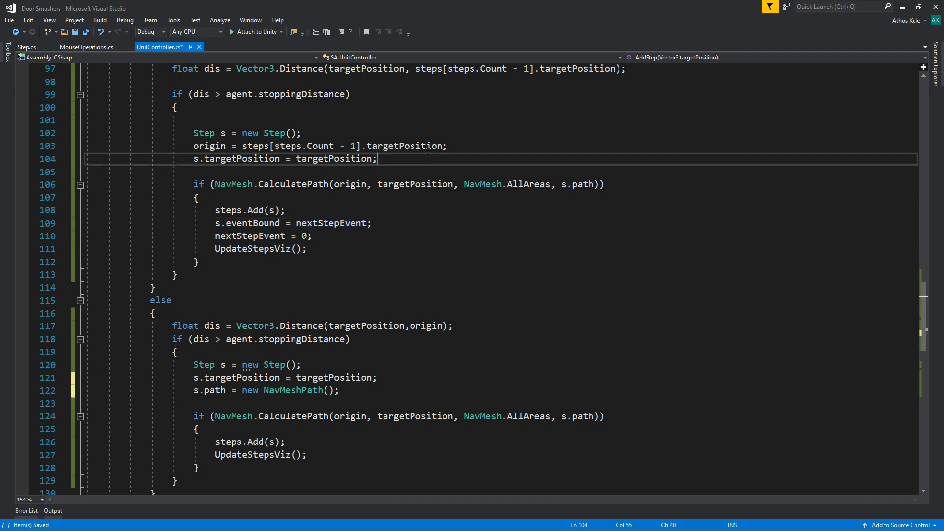
key(Return)
key(ctrl+v)
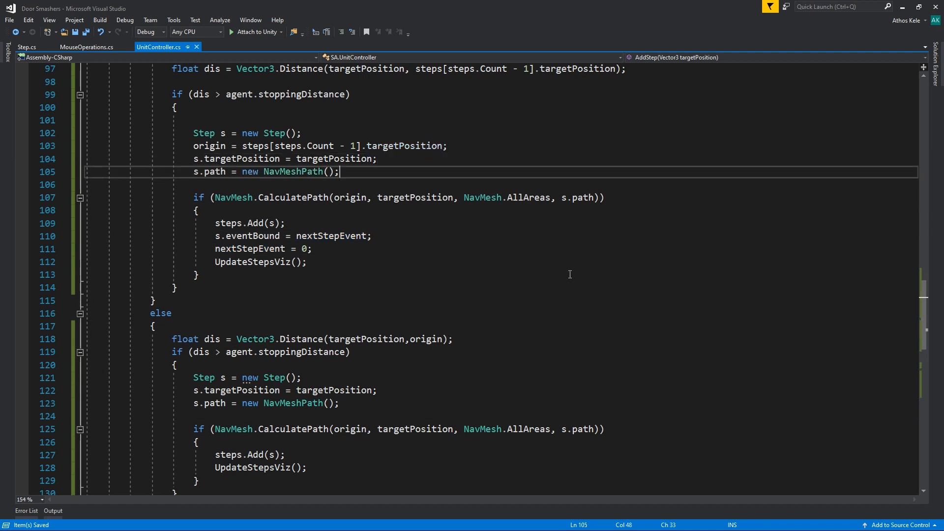
click(199, 274)
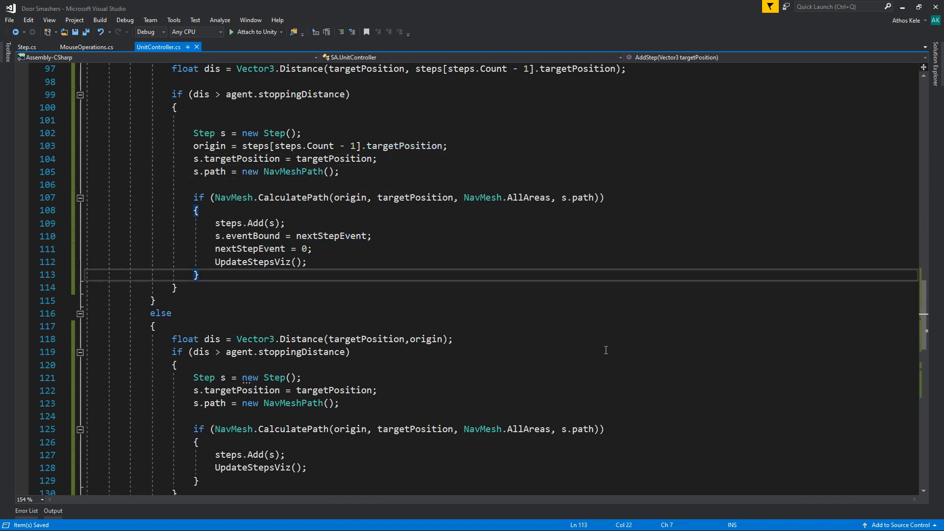
click(904, 6)
- Restart play mode with the updated script and select a soldier
click(454, 29)
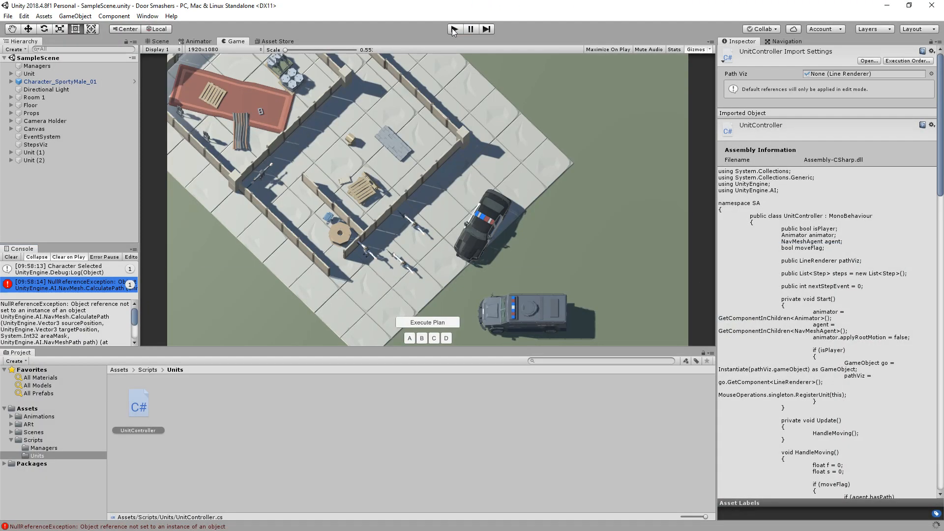
click(453, 30)
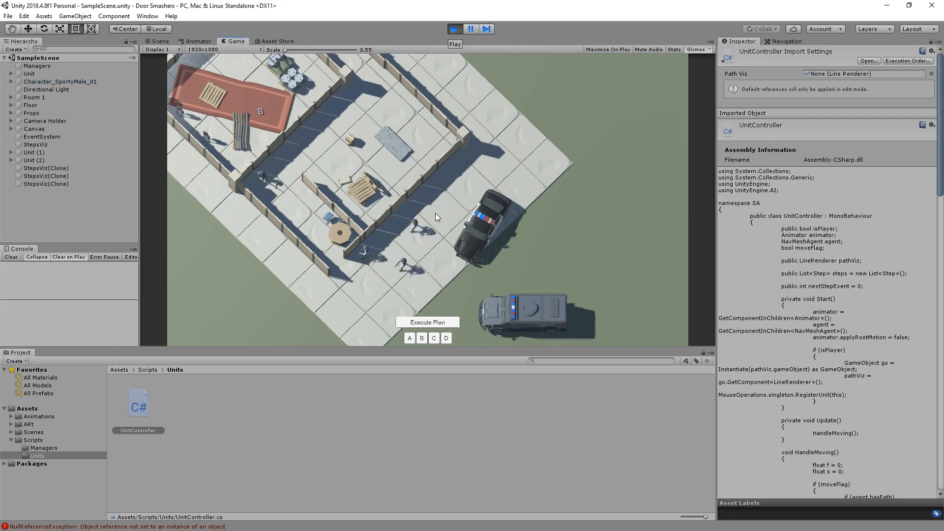
click(409, 220)
click(350, 146)
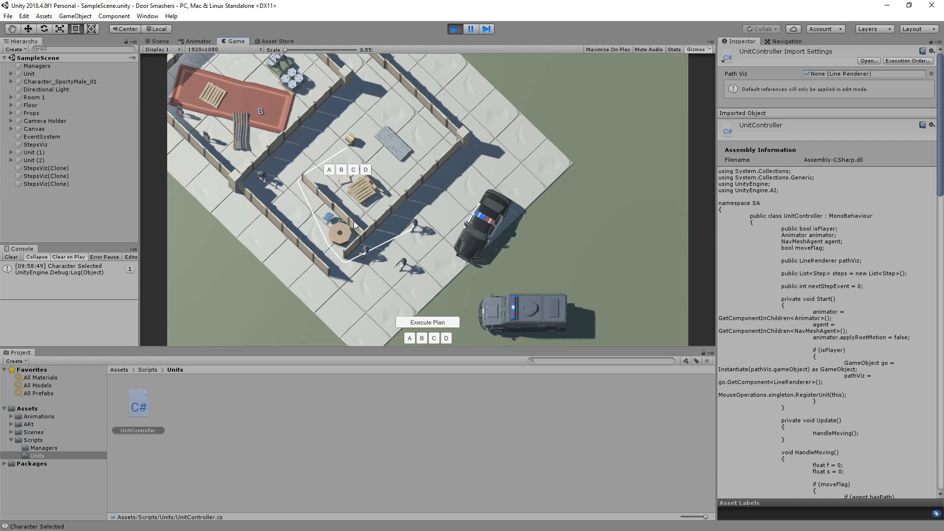
- Plan a route down-left along the wall and up into the top room, then execute the plan
click(226, 215)
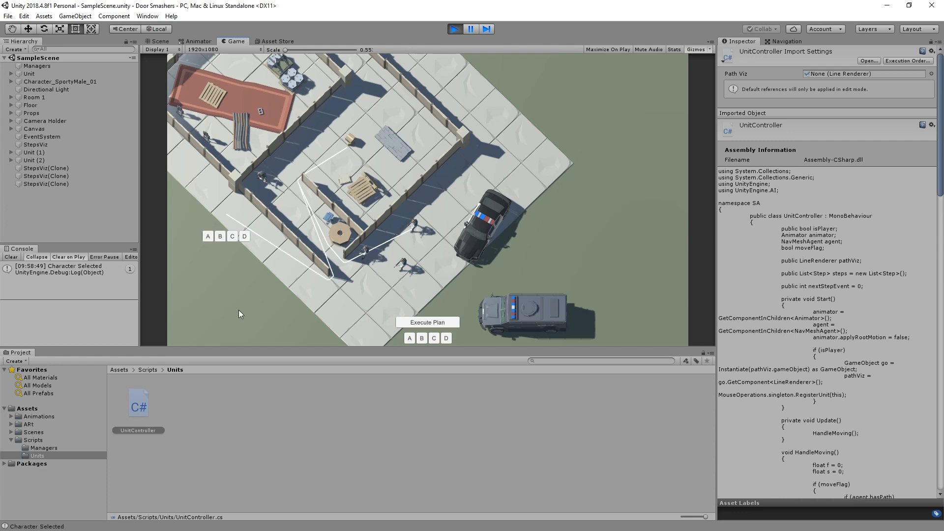
click(203, 185)
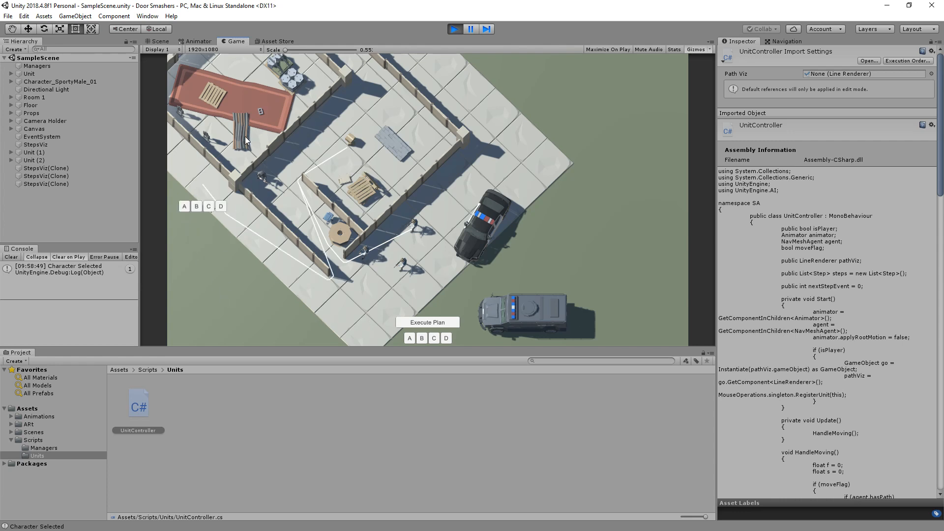
click(324, 82)
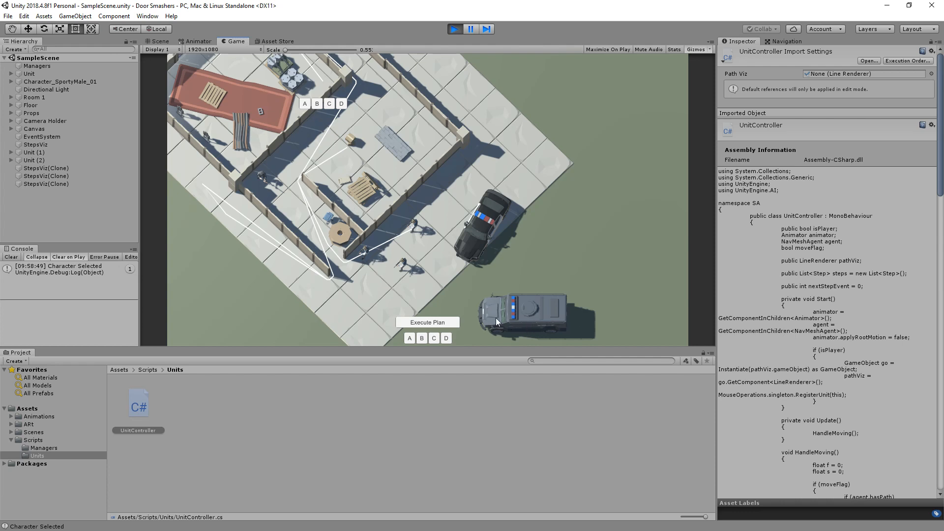
click(433, 326)
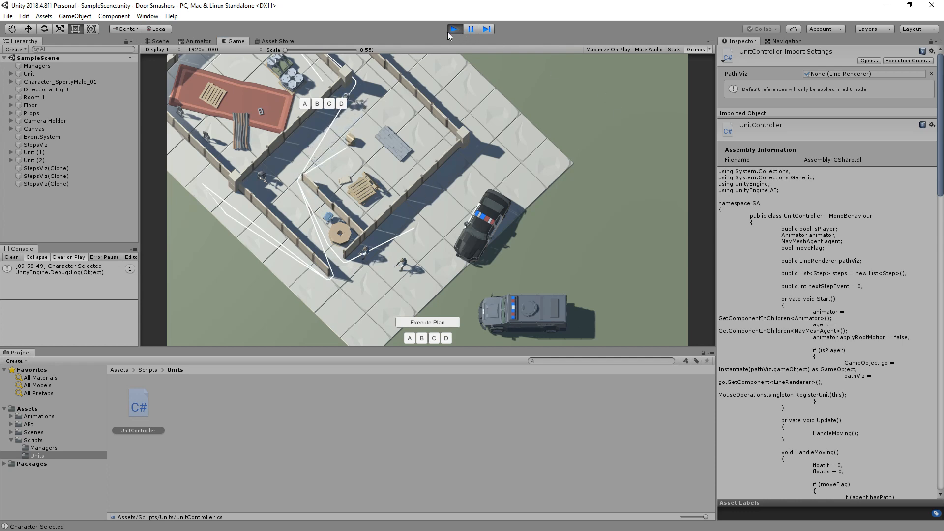
- Restart play mode and give two soldiers destinations to the lower left, confirming the step option
key(ctrl+p)
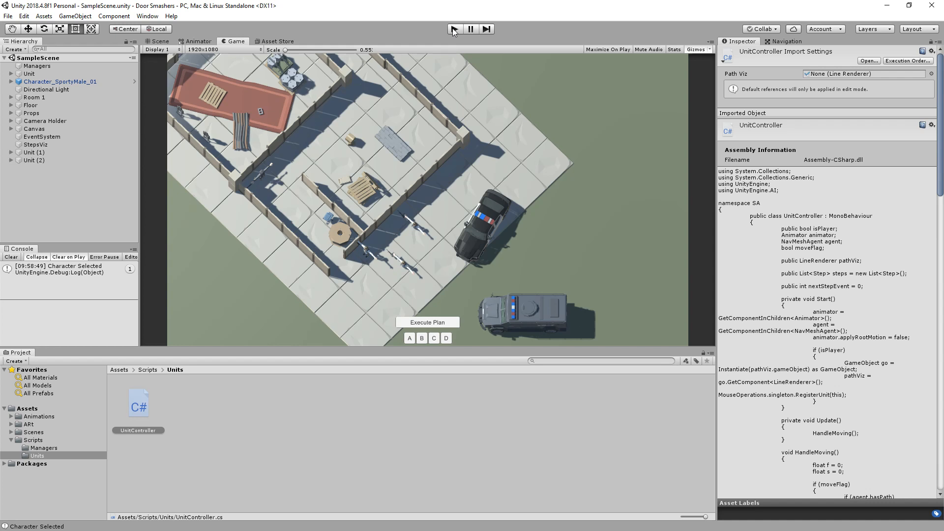
key(ctrl+p)
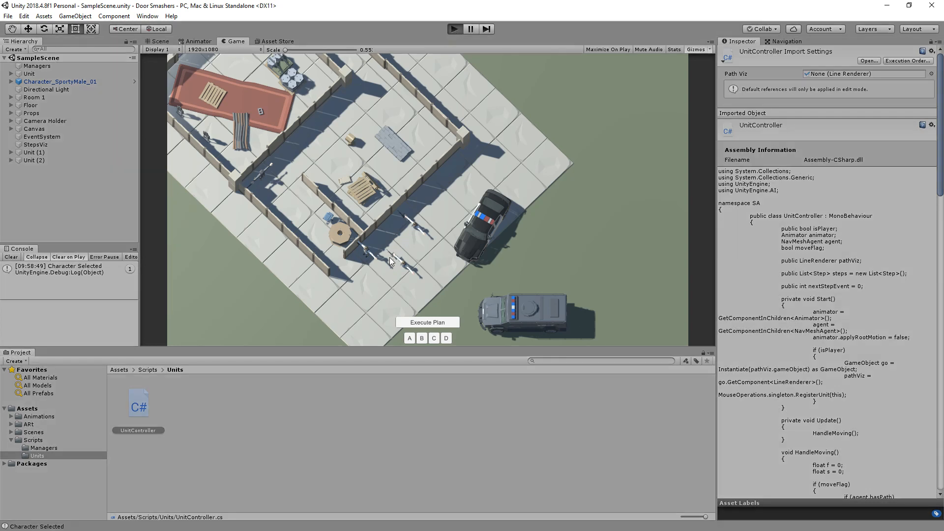
click(410, 232)
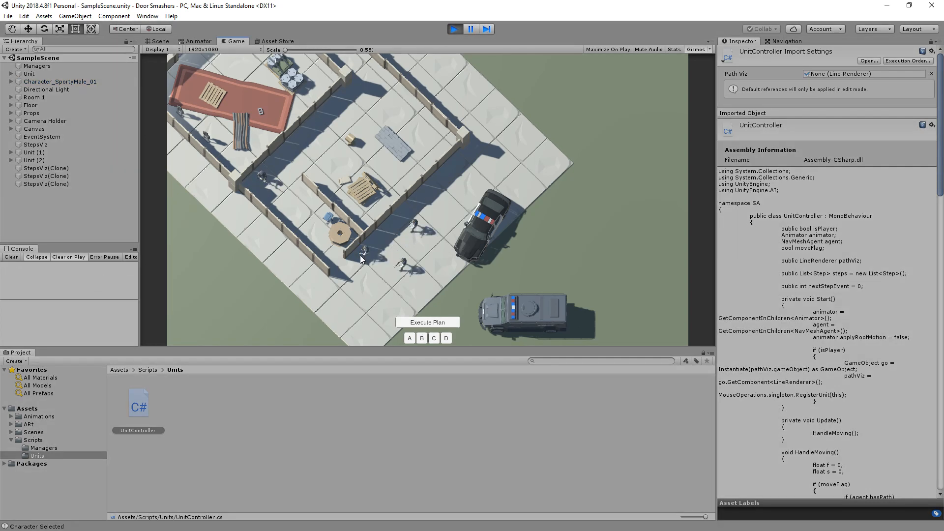
click(402, 266)
click(323, 279)
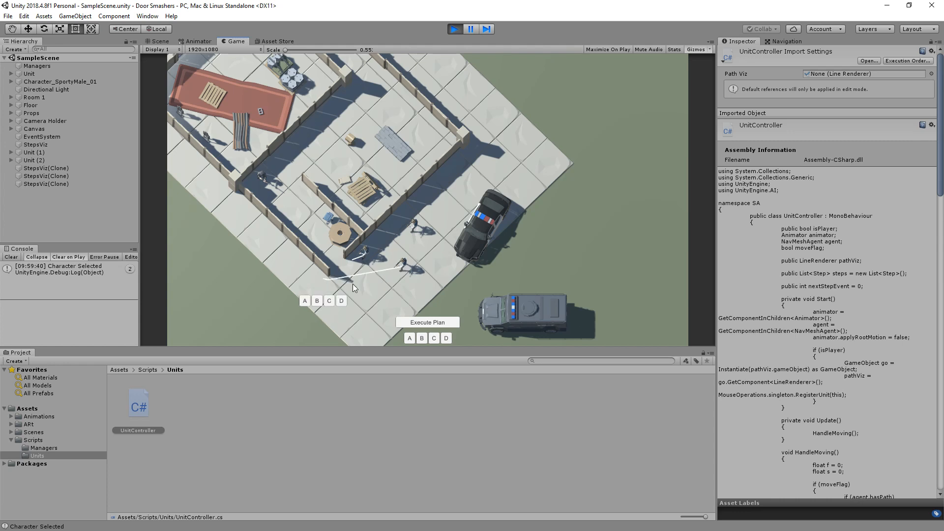
click(413, 230)
click(370, 267)
click(354, 287)
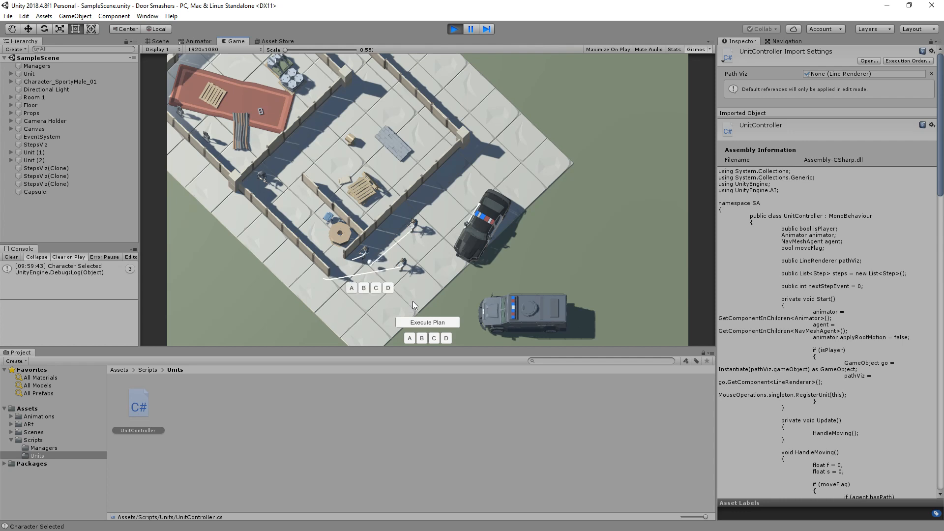
click(405, 268)
- Extend the first soldier's route with waypoints toward the middle room and the top of the level
double_click(404, 265)
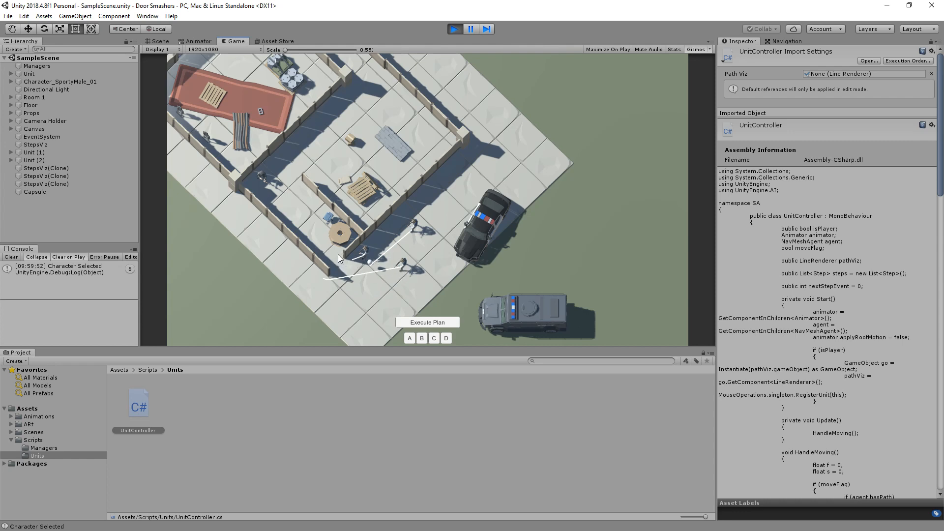
click(349, 261)
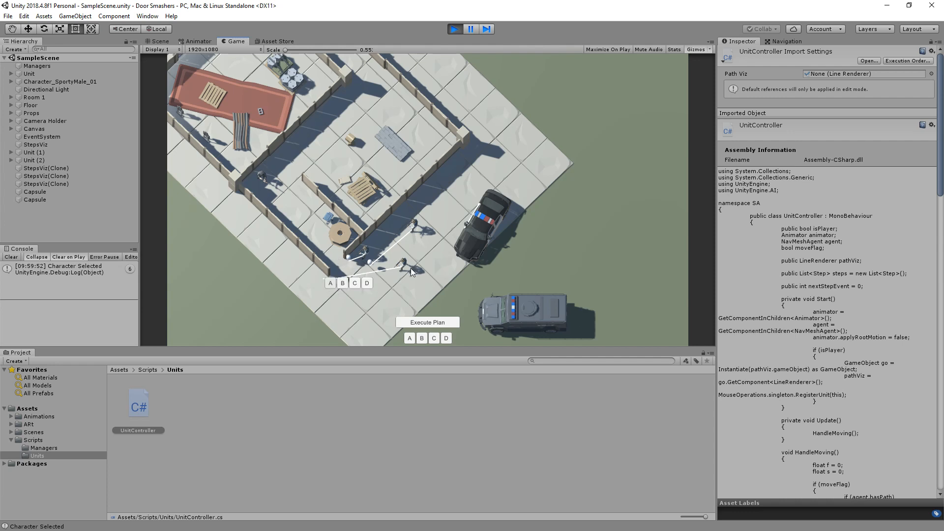
click(405, 265)
click(311, 303)
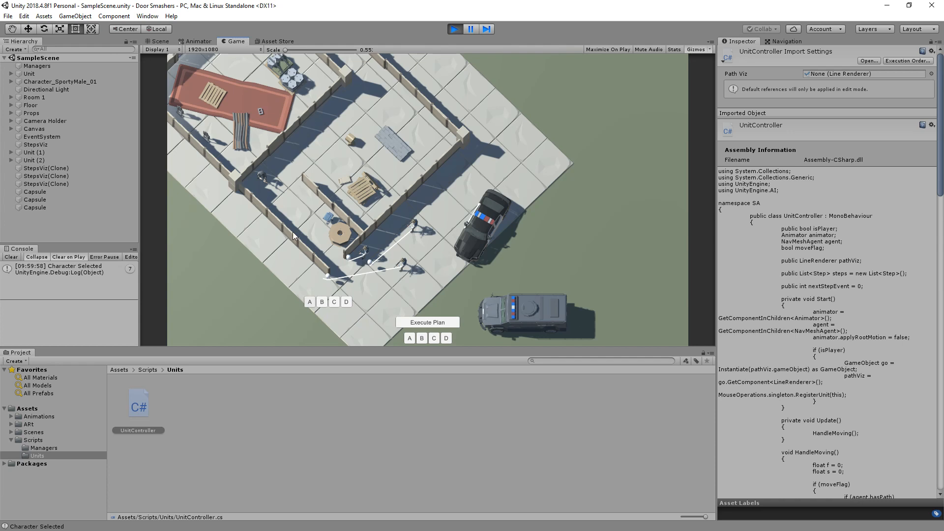
click(276, 205)
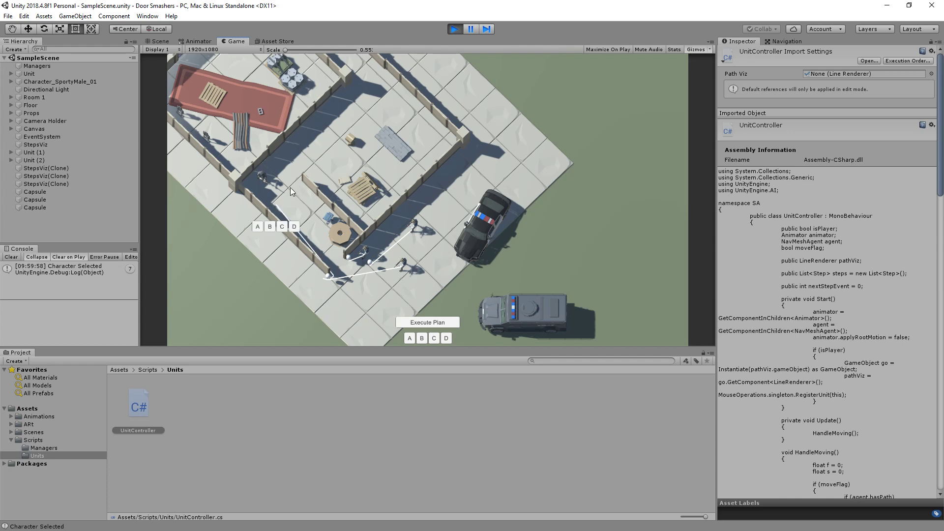
click(349, 95)
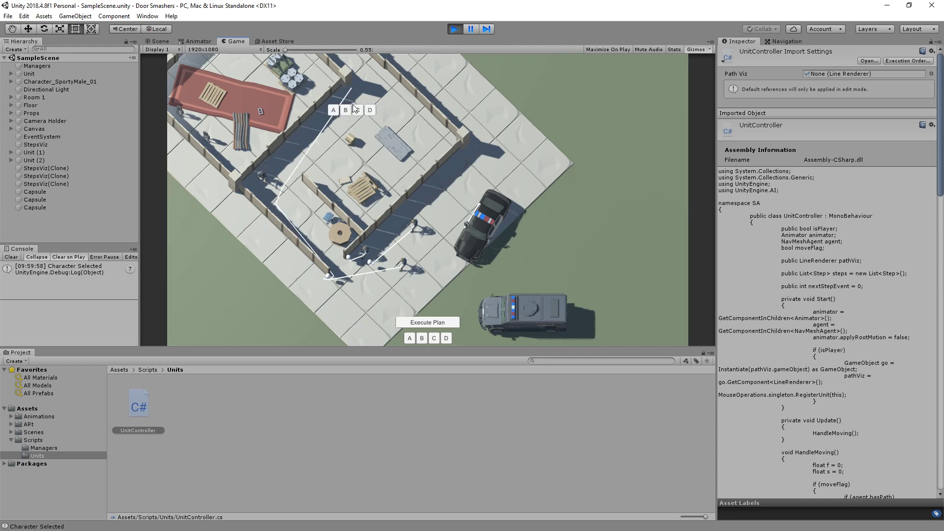
- Plan the next soldier's route up, right and into the top room
click(371, 258)
click(296, 188)
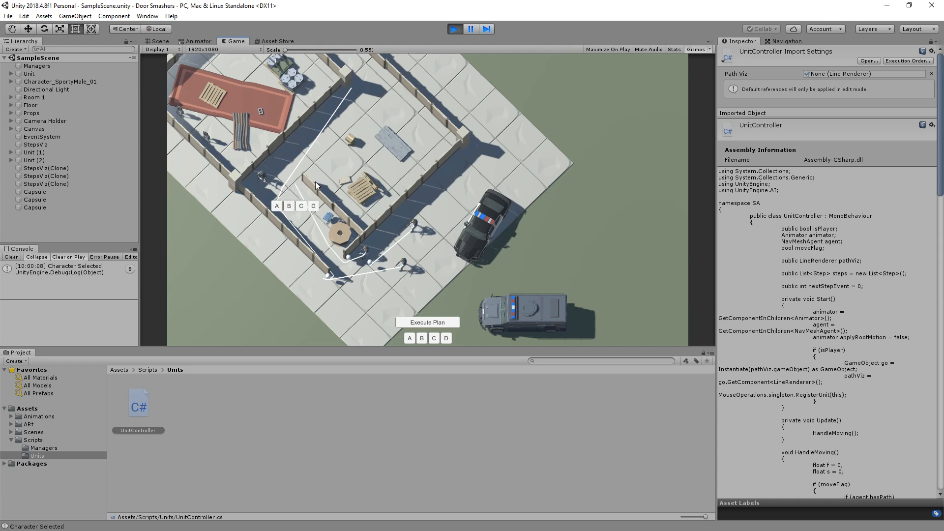
click(359, 210)
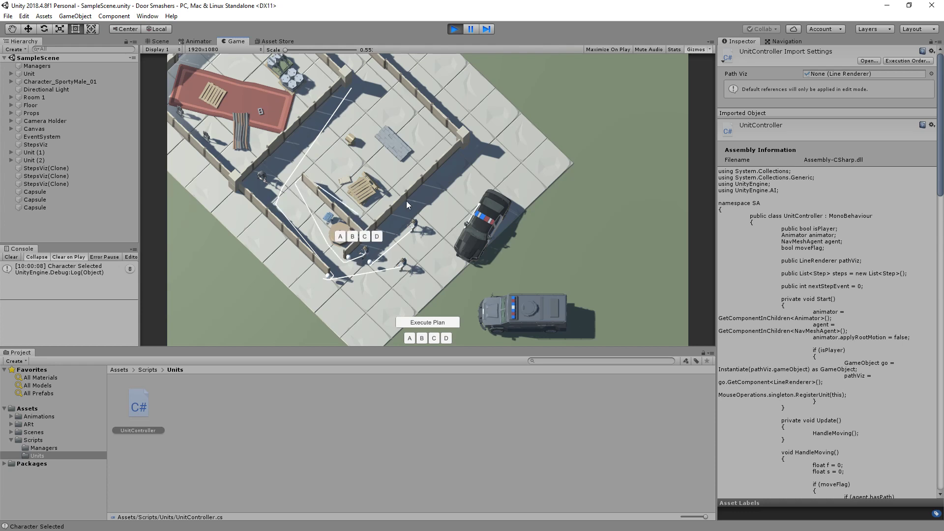
click(424, 164)
click(378, 83)
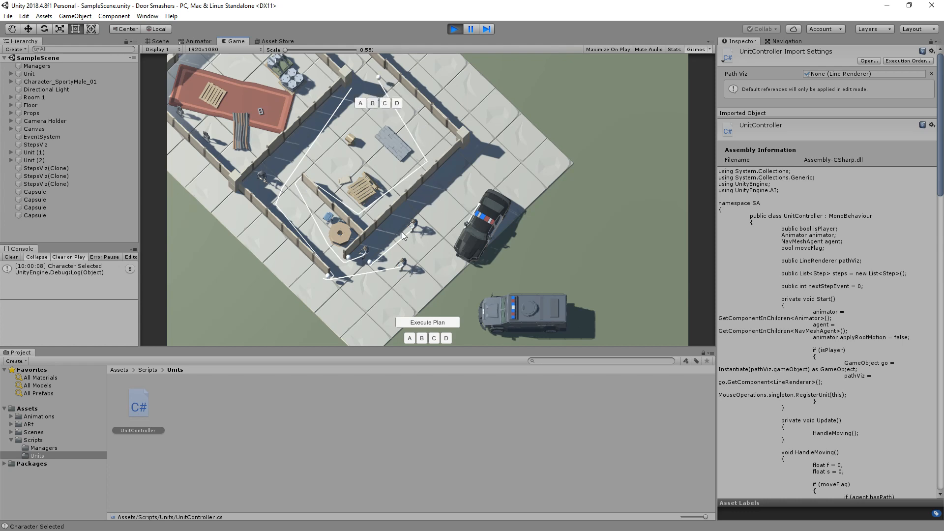
- Plan another soldier's route from the lower path corner through the middle room
click(415, 227)
click(276, 202)
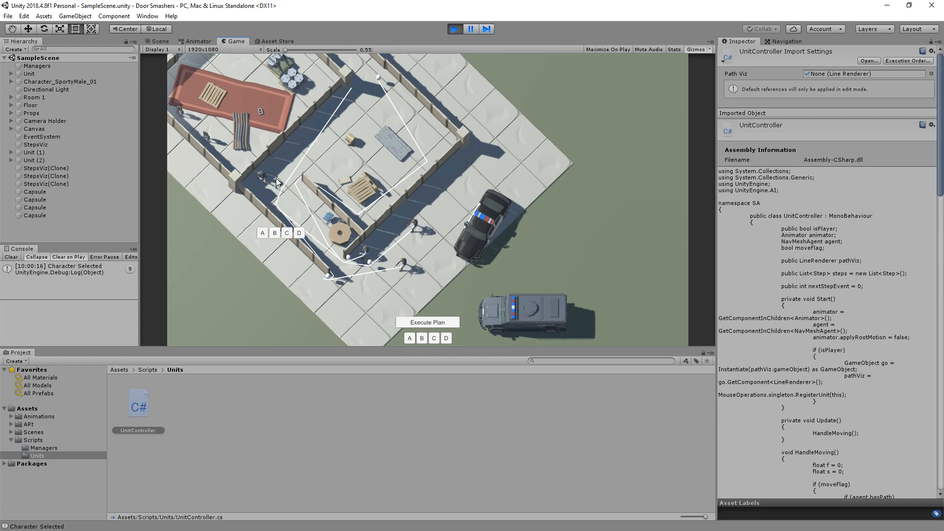
click(288, 154)
click(365, 125)
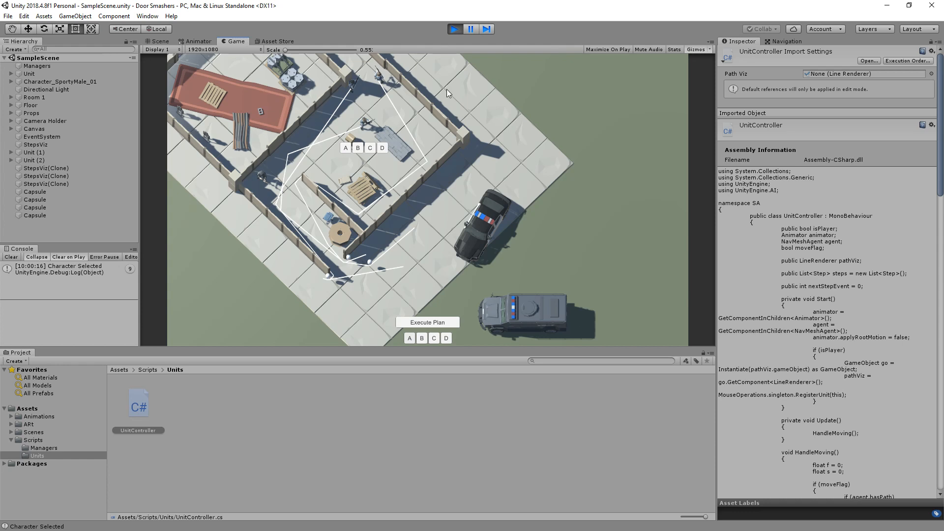
- Exit play mode so the scene returns to its starting state without path lines
click(456, 30)
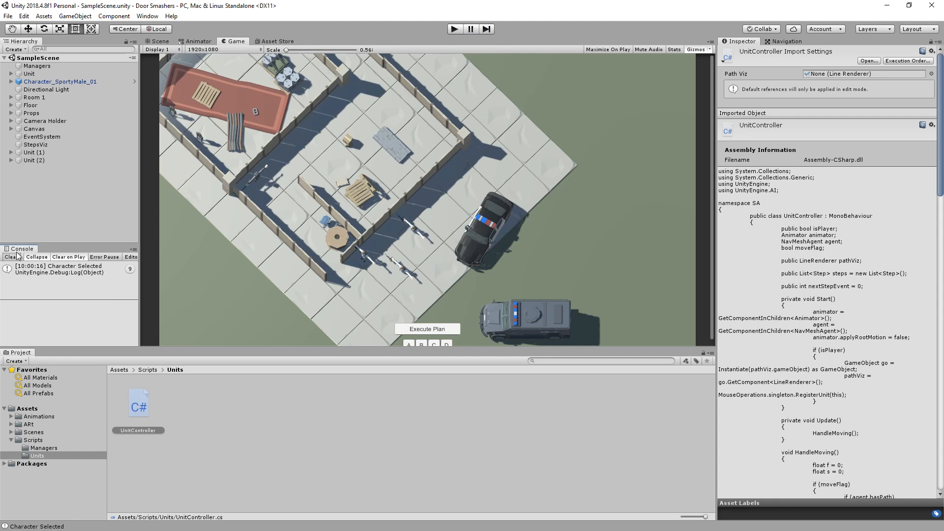